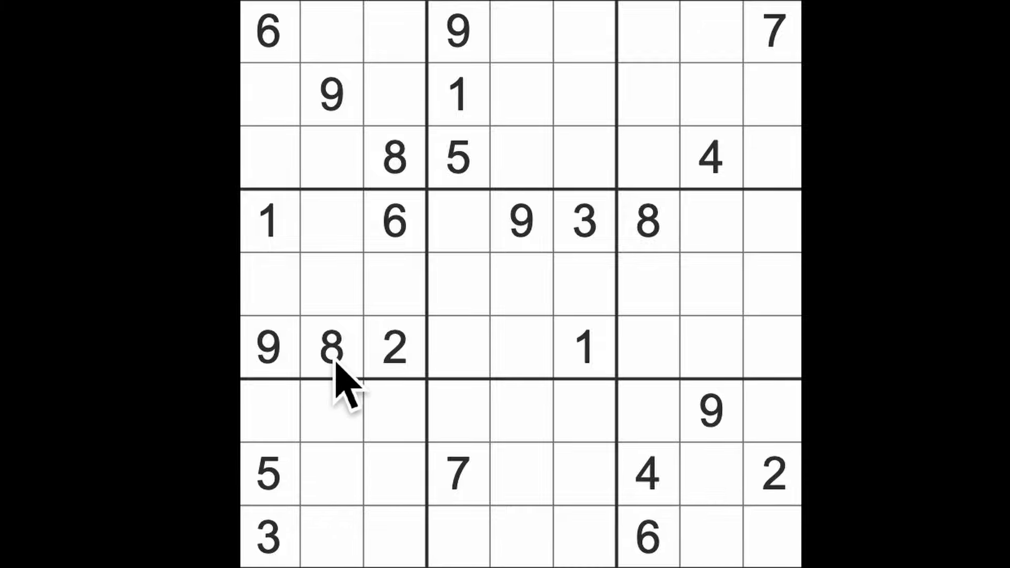
- Trace the 8s in columns 2 and 3, then select row 7, column 1 for the 8
left_click_drag(332, 347, 332, 541)
left_click_drag(394, 158, 395, 541)
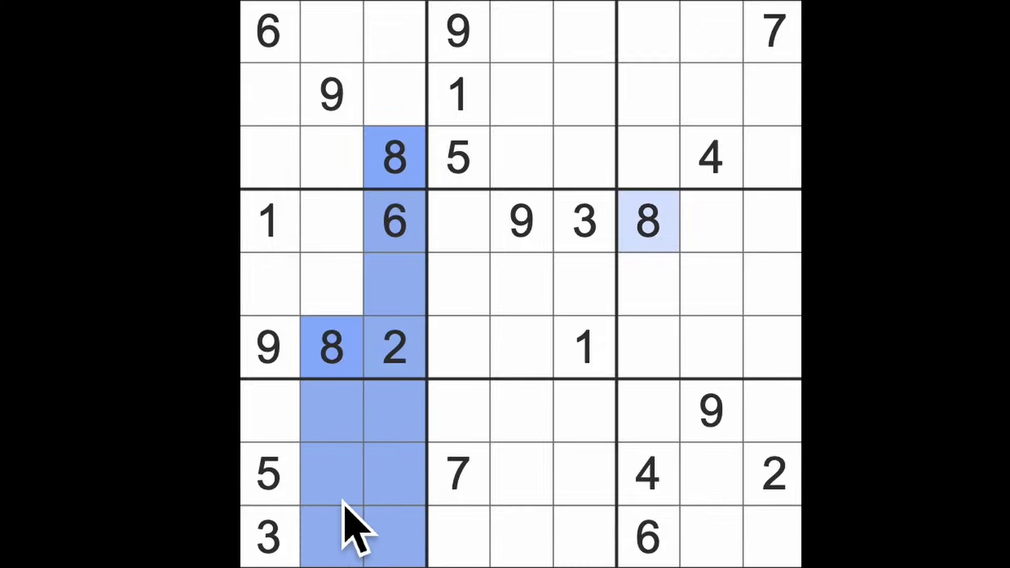
left_click(273, 415)
type("8")
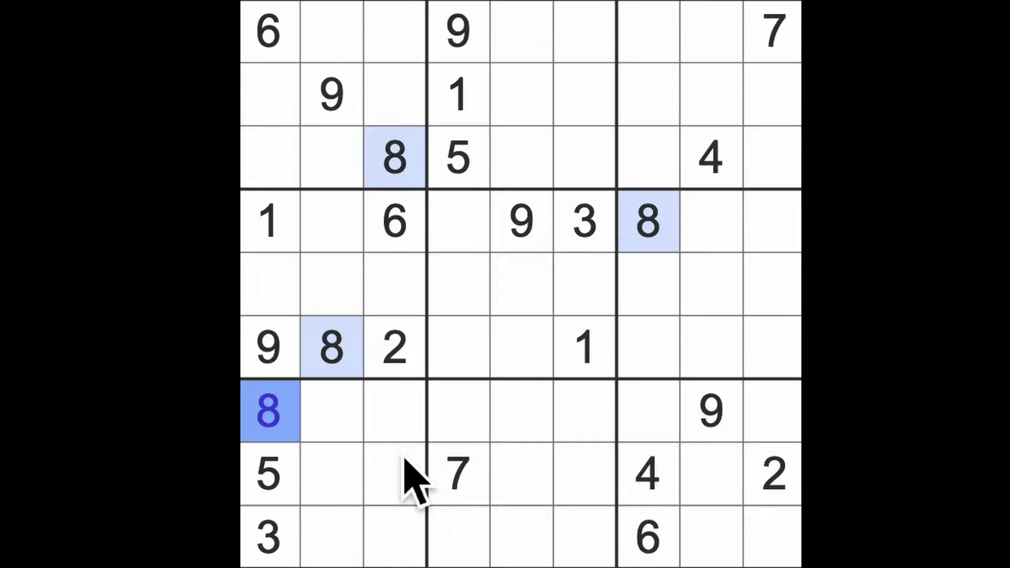
left_click(584, 348)
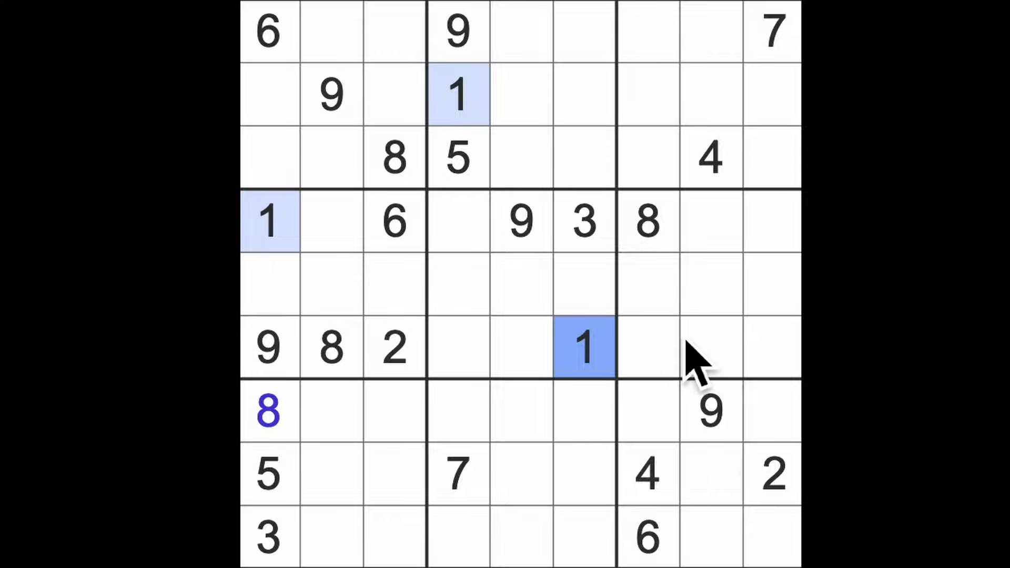
left_click(772, 474)
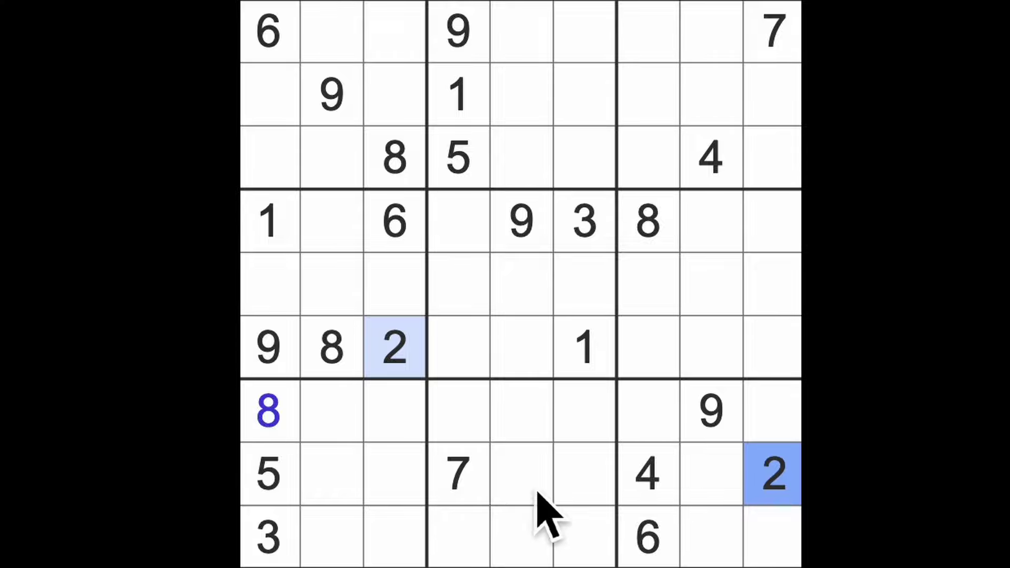
left_click(270, 537)
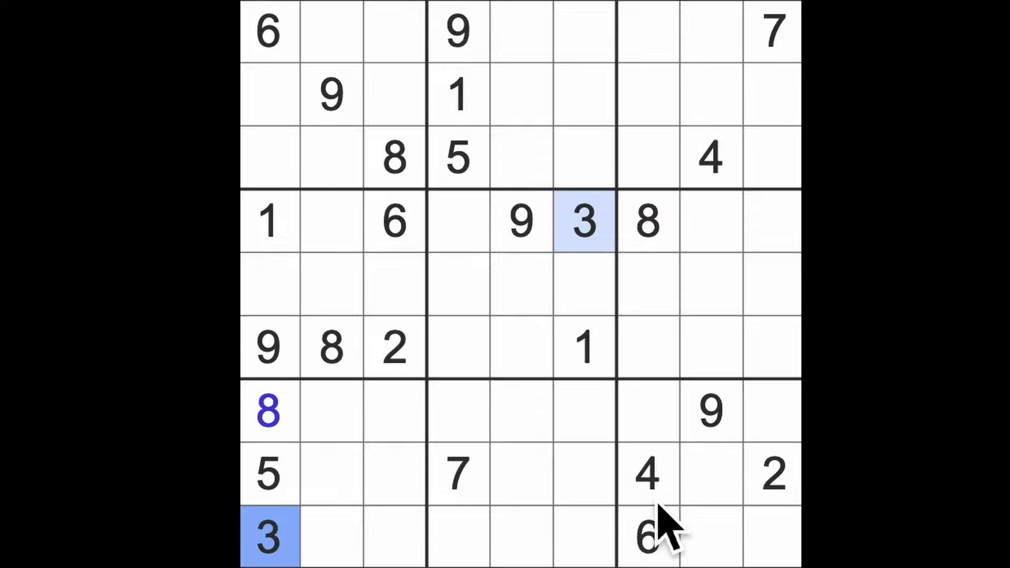
left_click(649, 474)
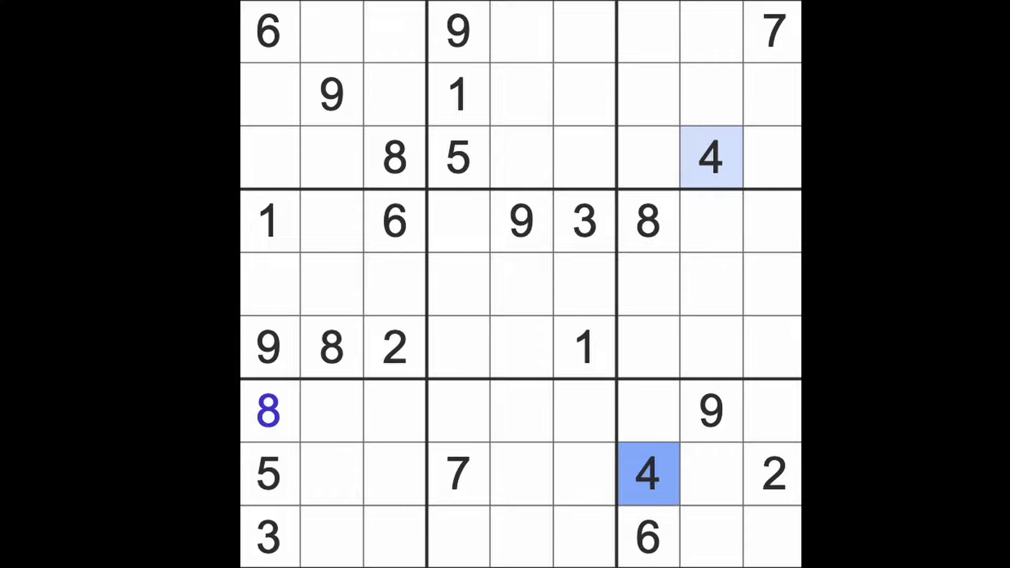
left_click(269, 474)
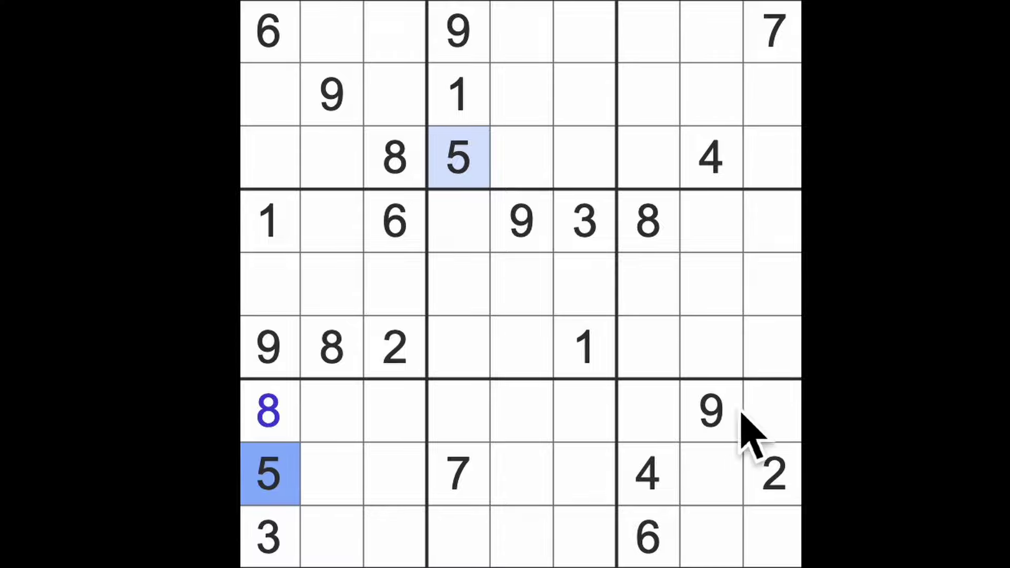
left_click(649, 537)
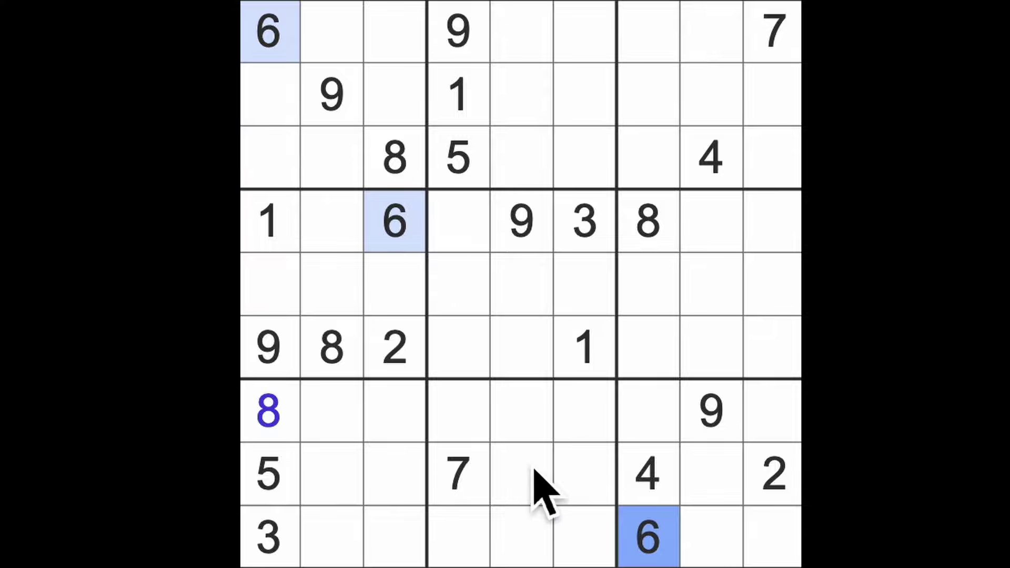
left_click(459, 474)
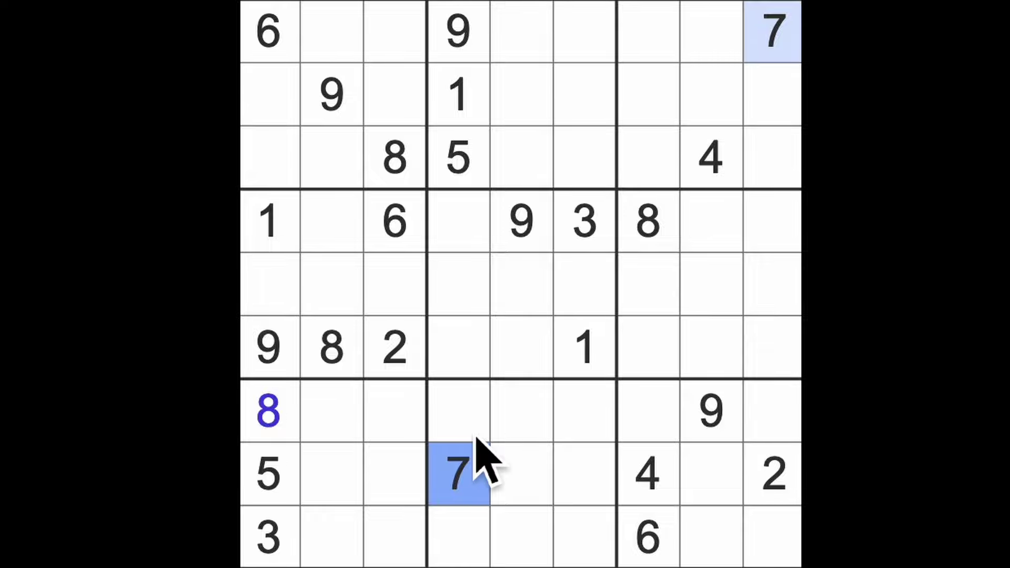
left_click(277, 442)
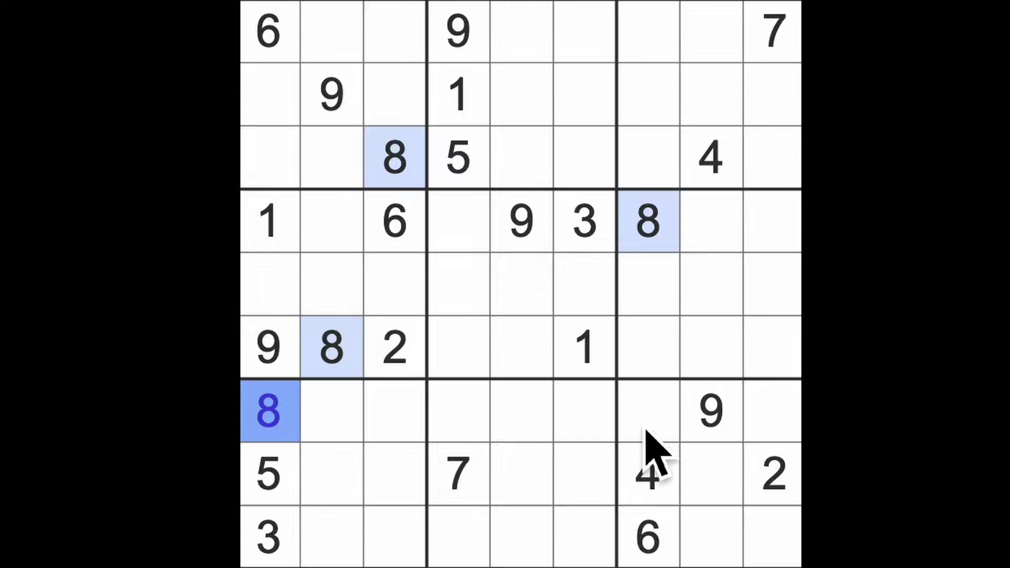
left_click(712, 411)
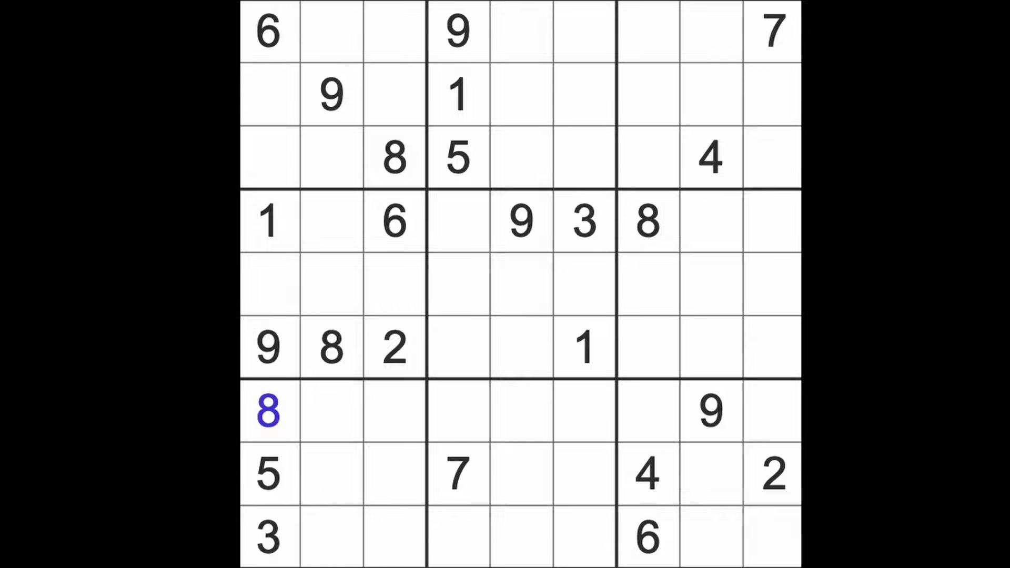
- Pencil candidate 2 into r7c2 and r9c2, and into r2c1 and r3c1
left_click_drag(523, 411, 523, 537)
type("1")
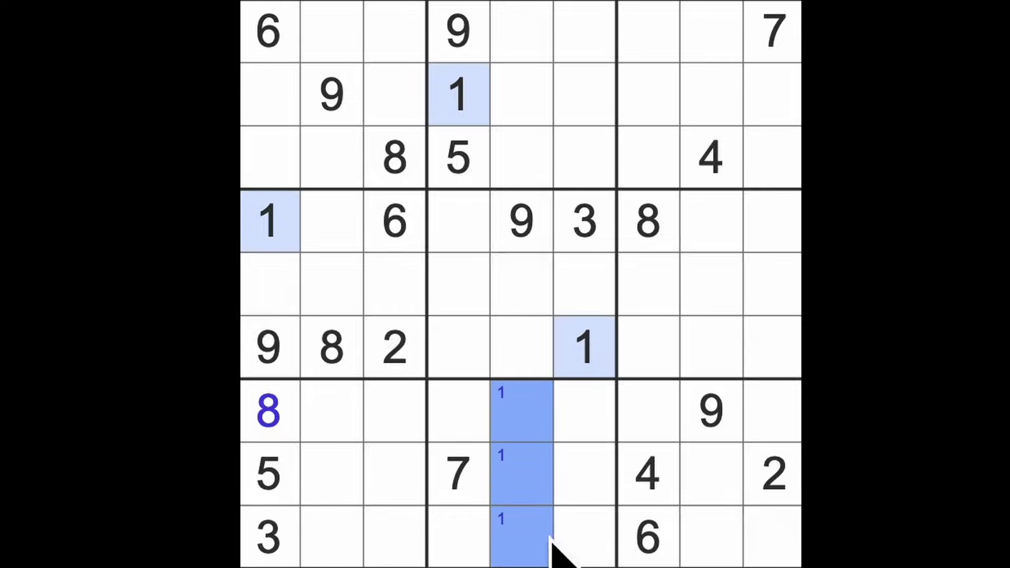
left_click_drag(647, 284, 773, 284)
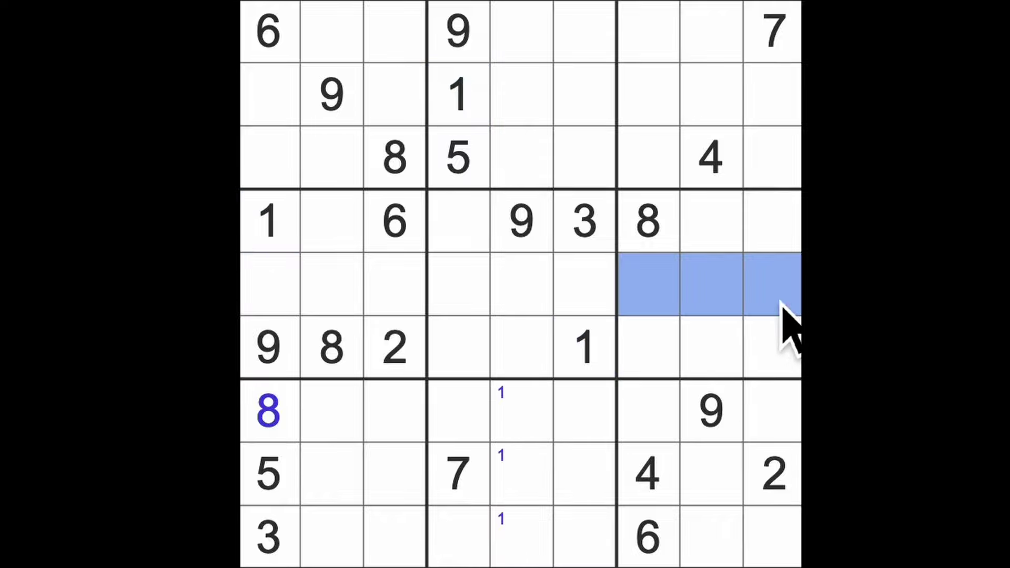
type("1")
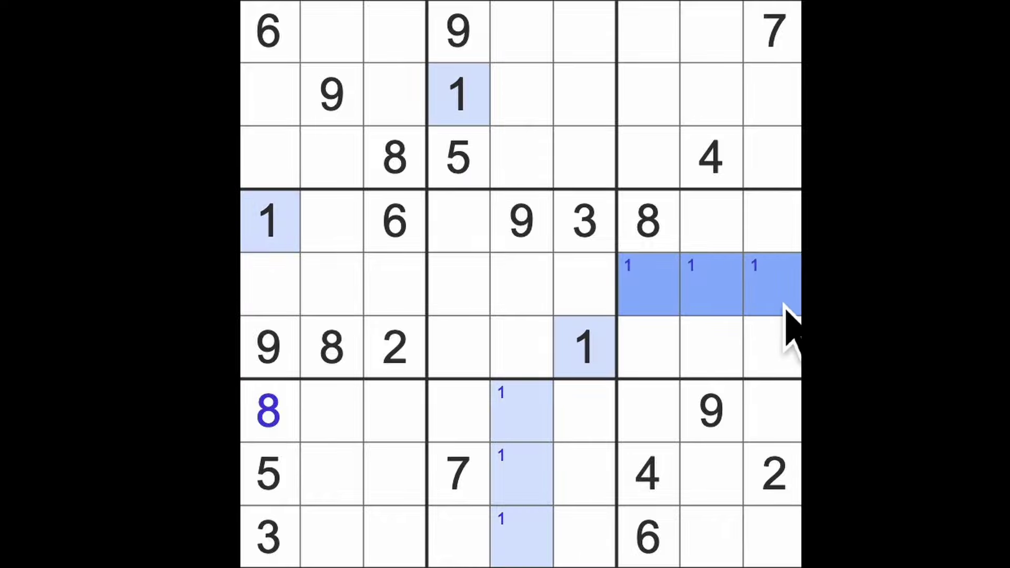
left_click(774, 474)
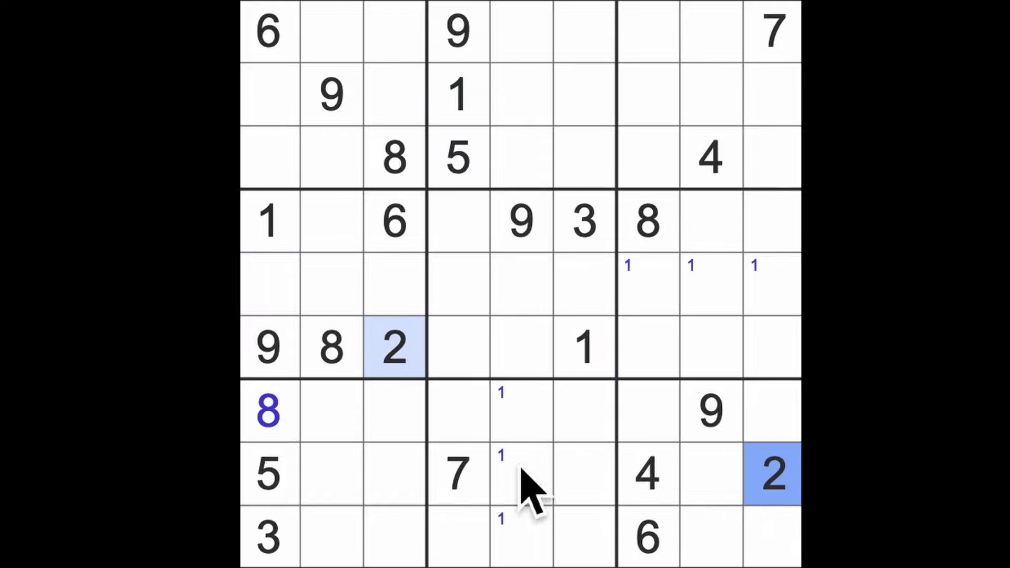
left_click(332, 411)
left_click(332, 537, "ctrl")
key("2")
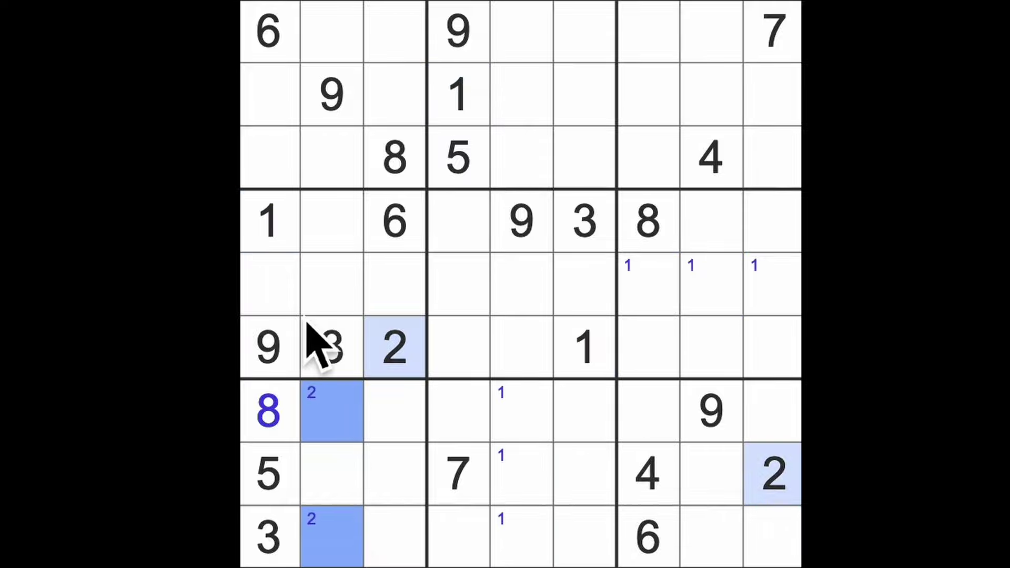
left_click_drag(270, 95, 270, 158)
key("2")
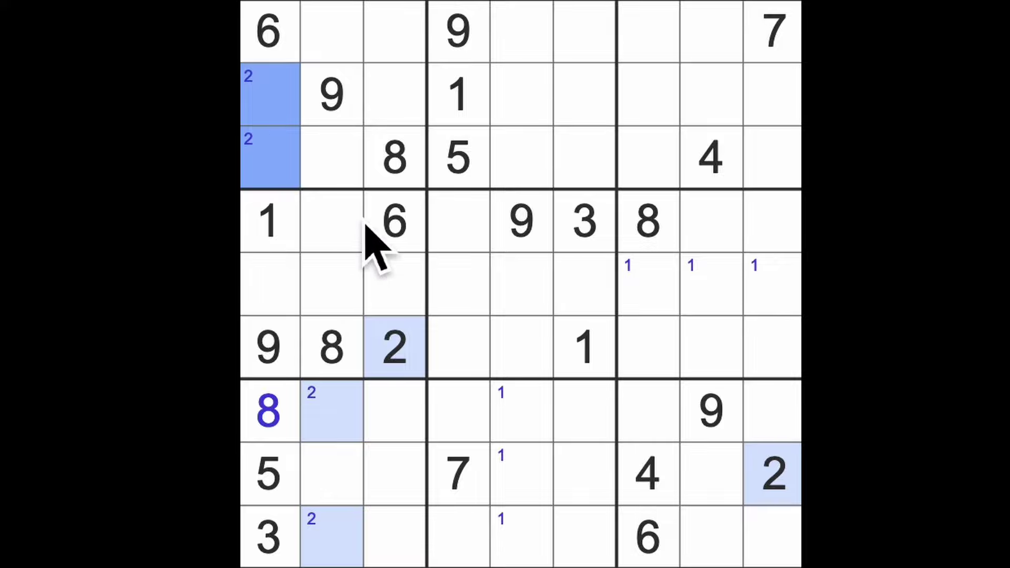
- Pencil candidate 3 into r5c2–c3, r6c7–c9 and r1c5–r3c5
left_click(585, 225)
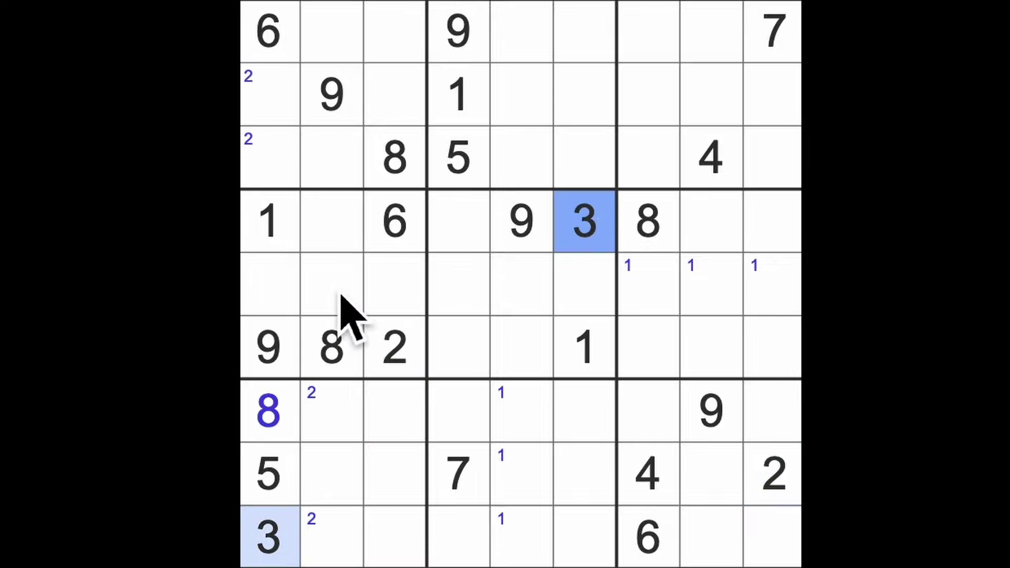
left_click_drag(331, 284, 399, 297)
key("3")
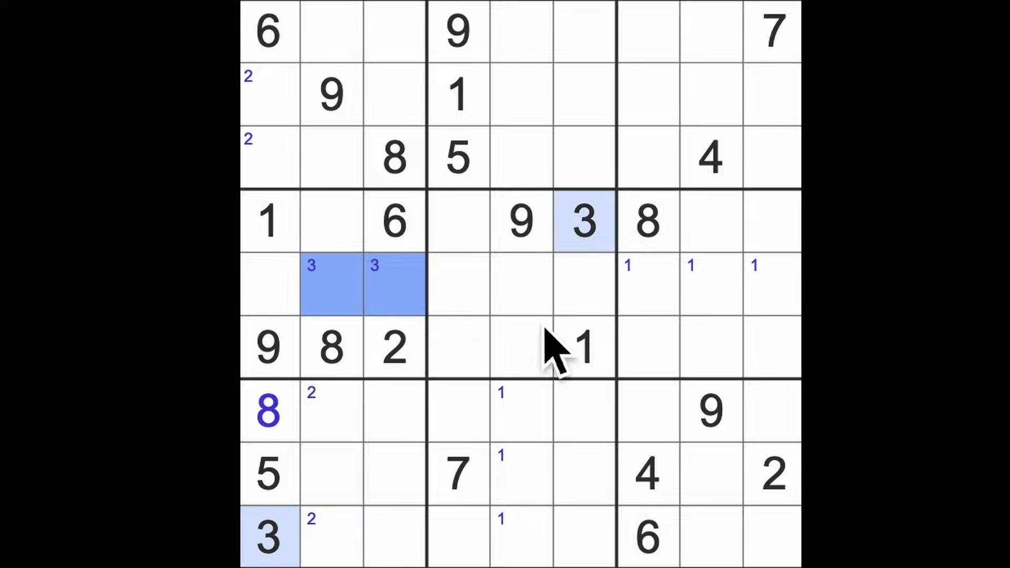
left_click_drag(648, 347, 773, 347)
key("3")
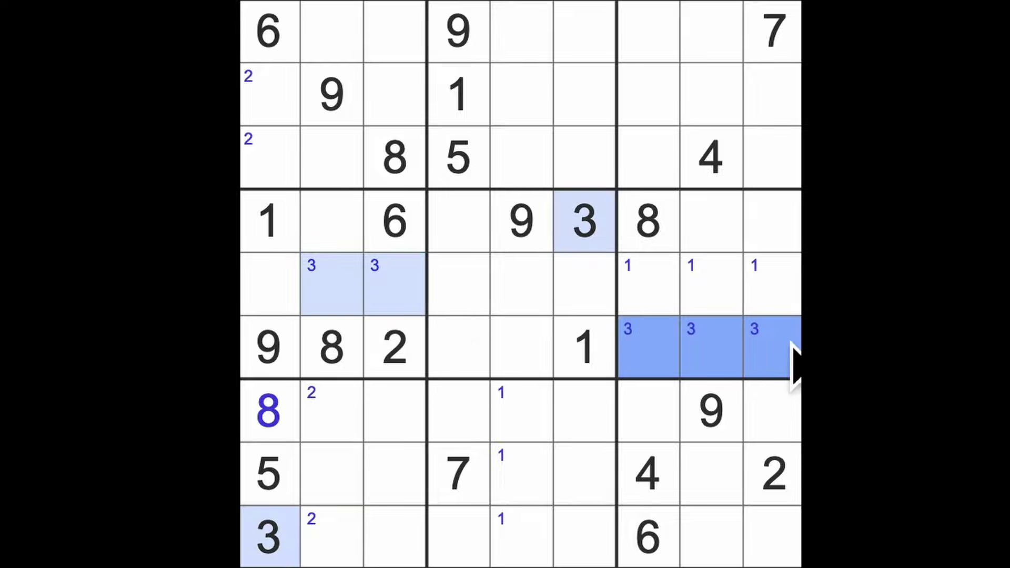
left_click_drag(524, 31, 524, 166)
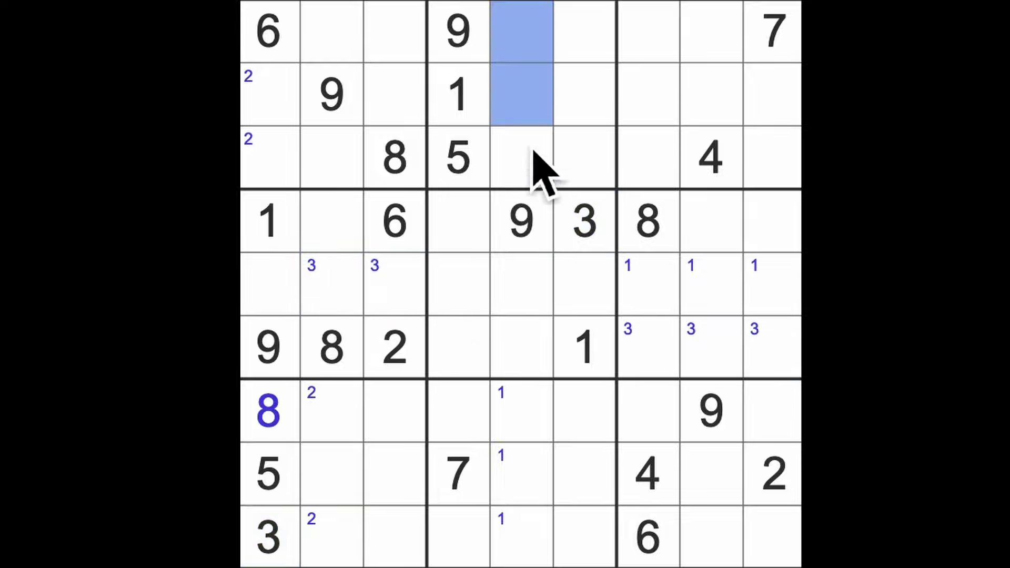
key("3")
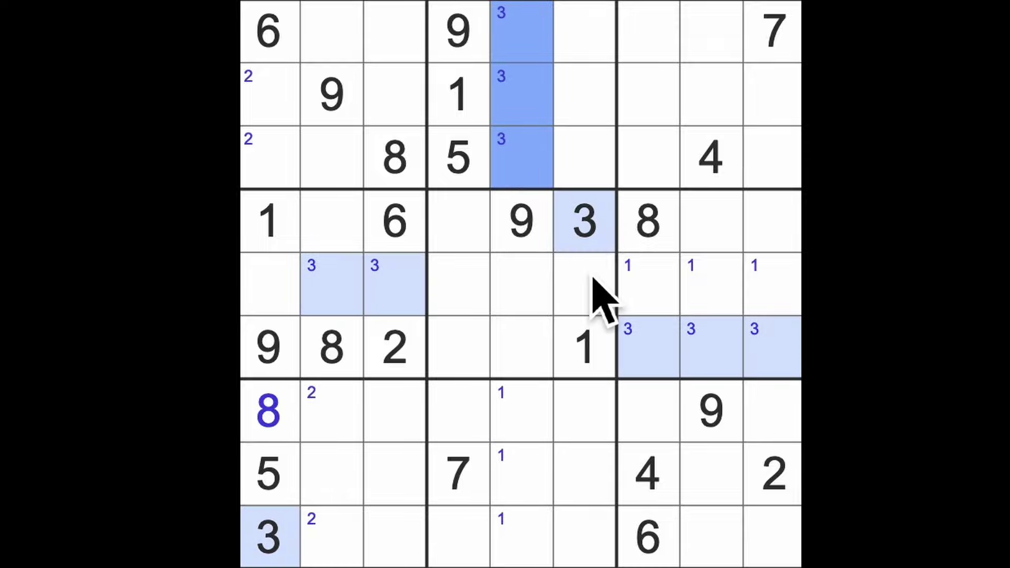
- Check columns 5 and 6 for 3s and place 3 at row 7, column 4
left_click_drag(584, 237, 591, 505)
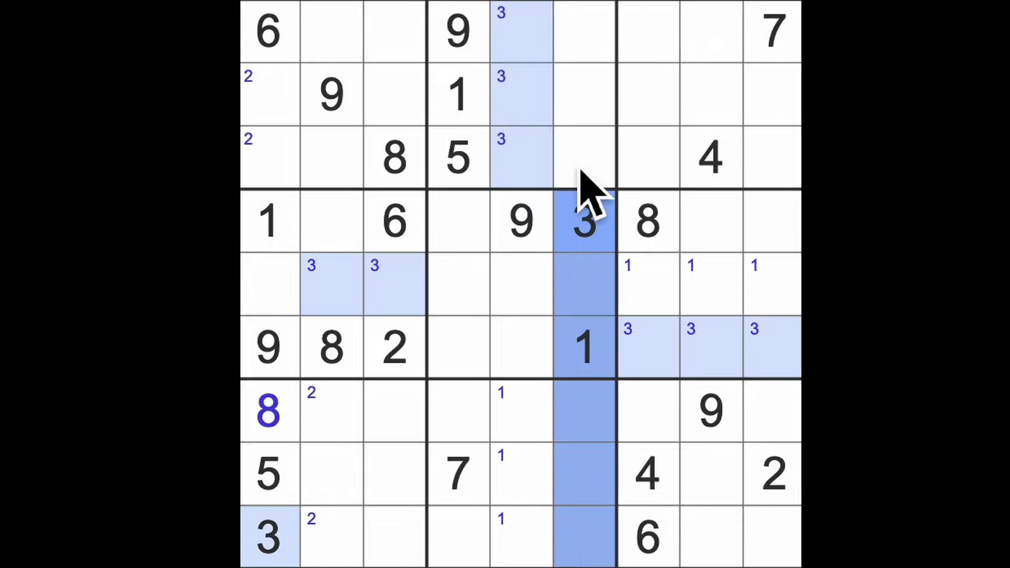
left_click_drag(585, 32, 583, 95)
left_click_drag(521, 31, 528, 557)
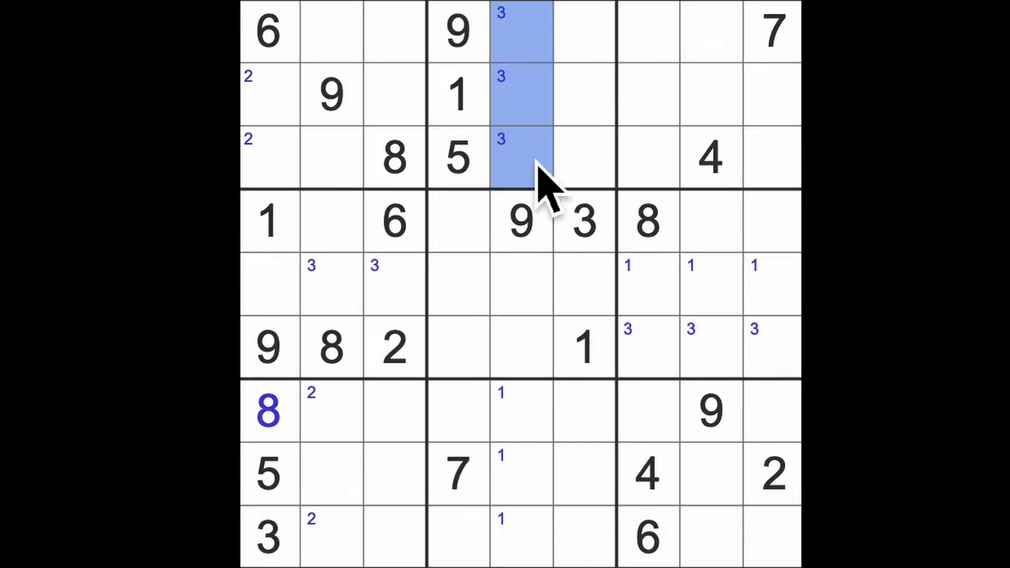
left_click_drag(584, 221, 584, 537)
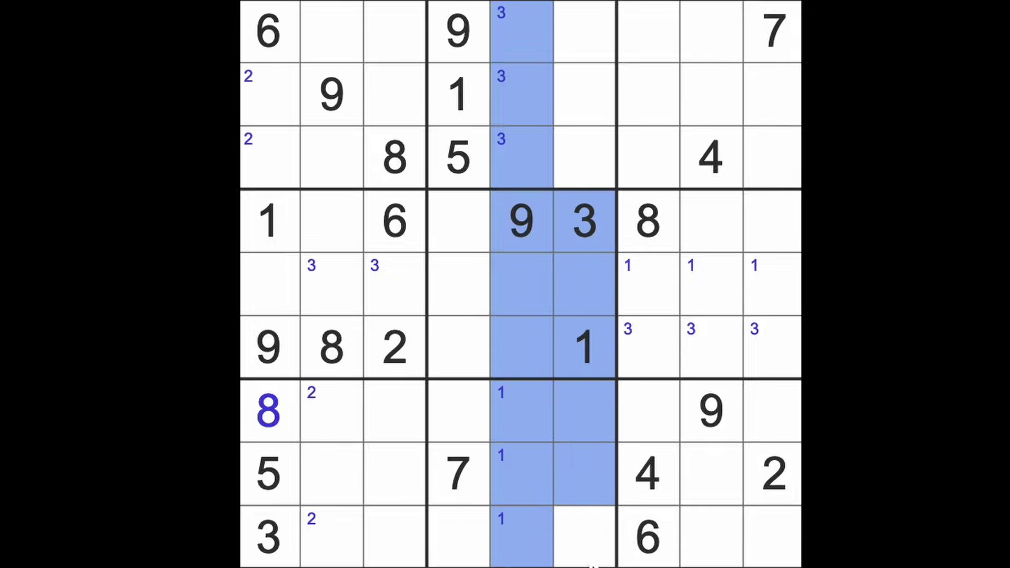
left_click_drag(269, 537, 332, 537)
left_click(459, 411)
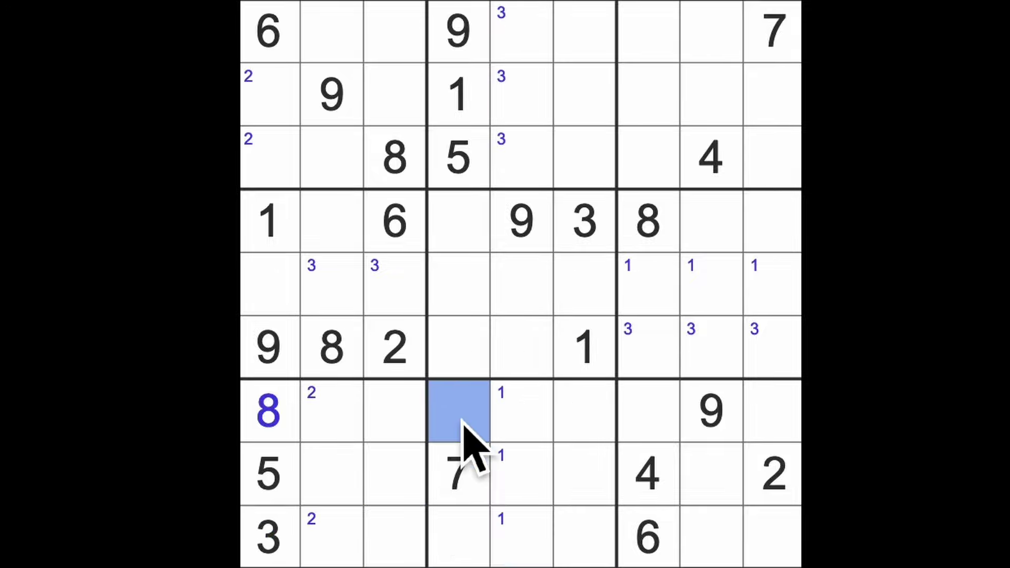
type("3")
- Place 3 at row 8, column 8 and clear the 3 candidate from r6c8
left_click_drag(521, 410, 774, 411)
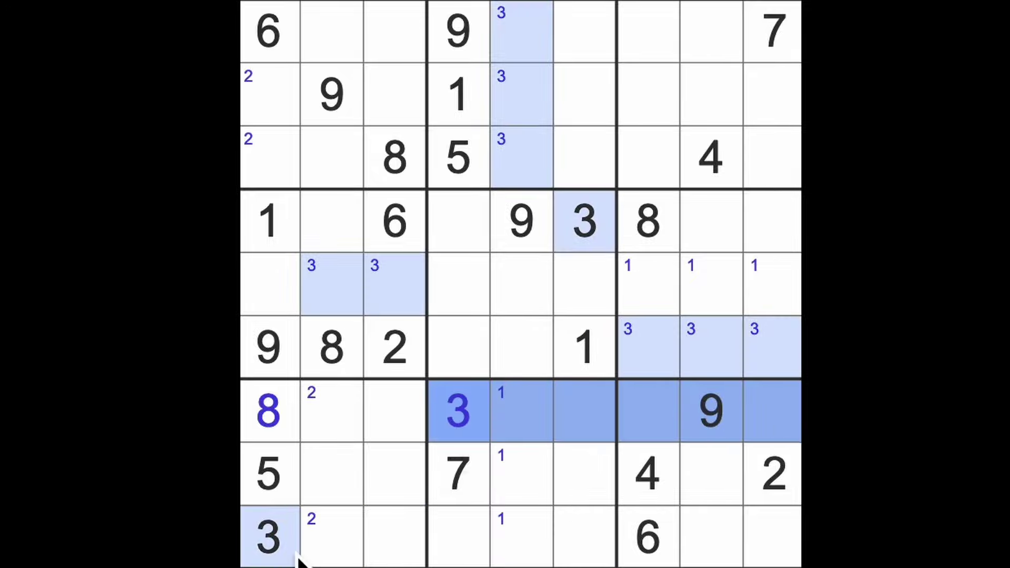
left_click_drag(269, 537, 774, 536)
left_click(711, 474)
type("3")
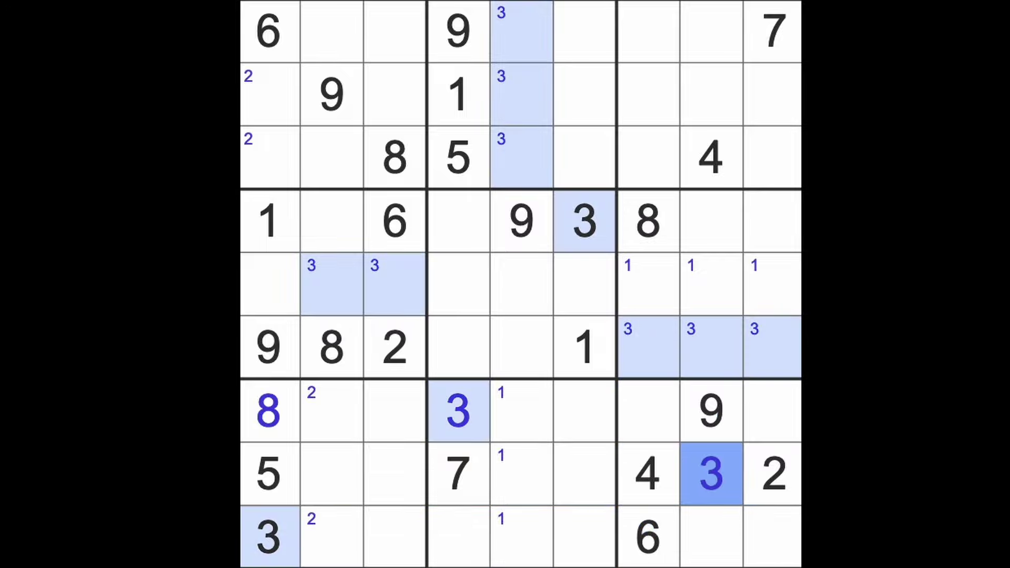
left_click(711, 347)
key("BackSpace")
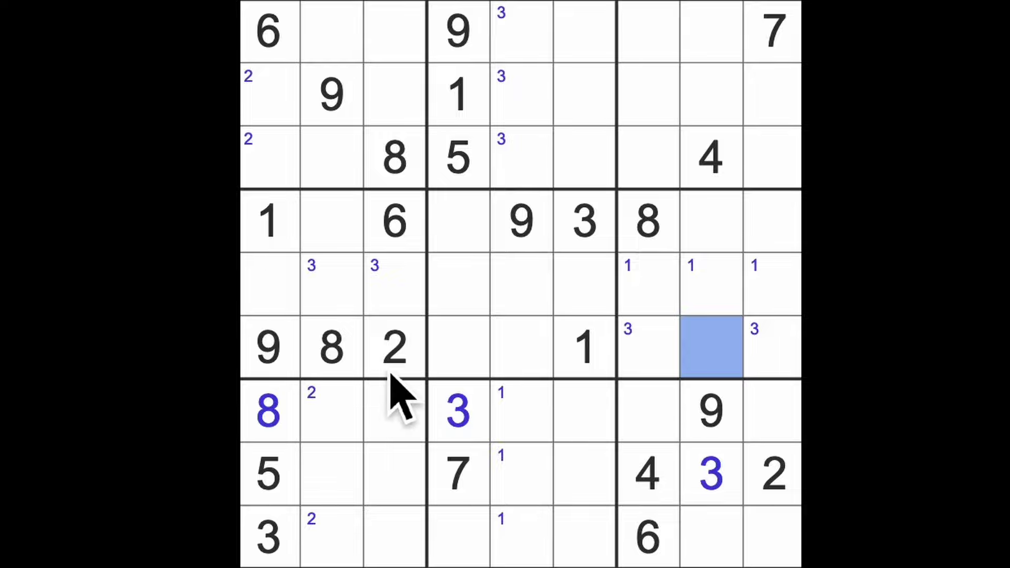
- Pencil 4 into rows 4–6 of column 9 and 6 into r7c2 and r8c2
left_click(649, 473)
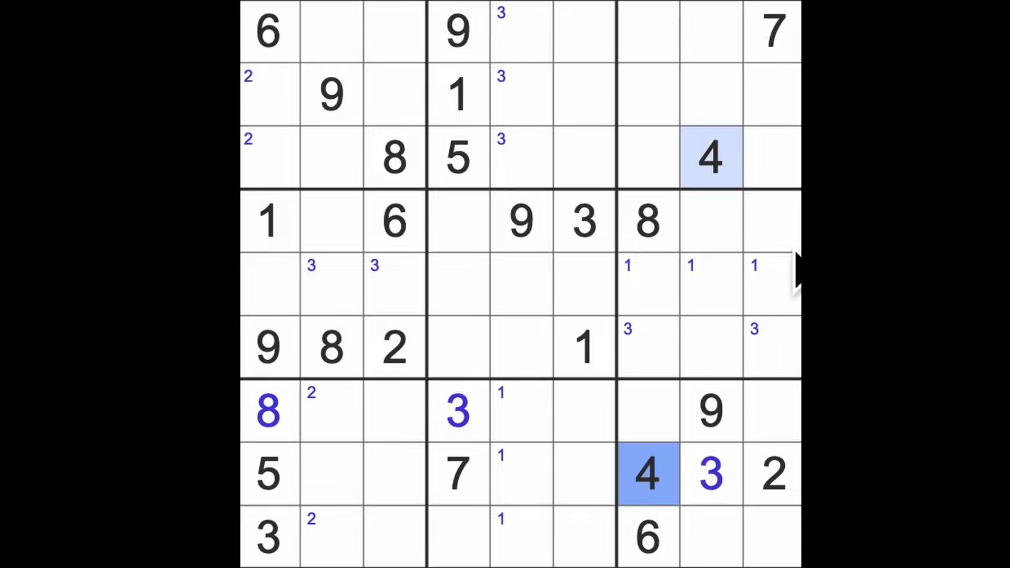
left_click_drag(793, 221, 796, 348)
key("4")
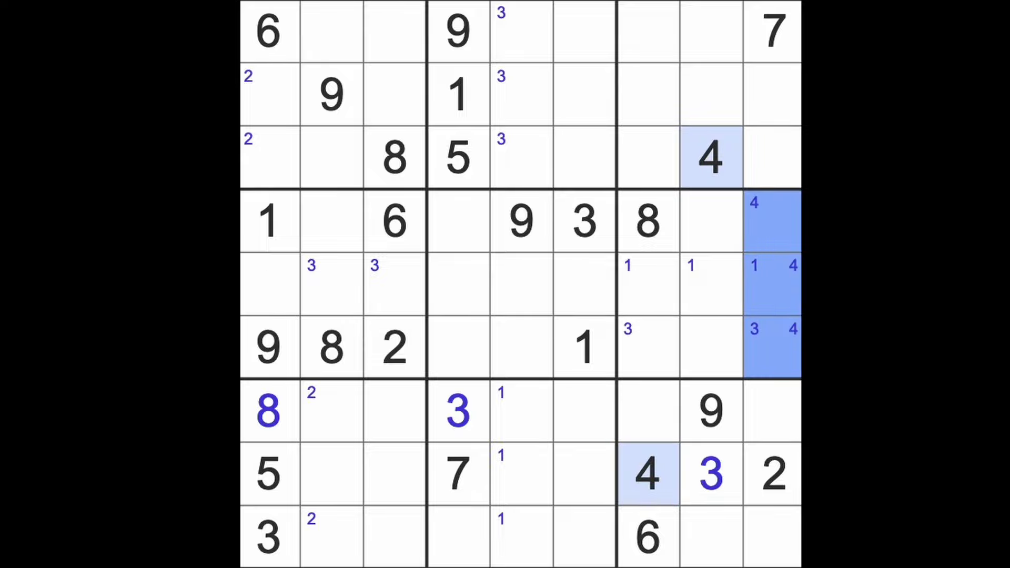
left_click(268, 474)
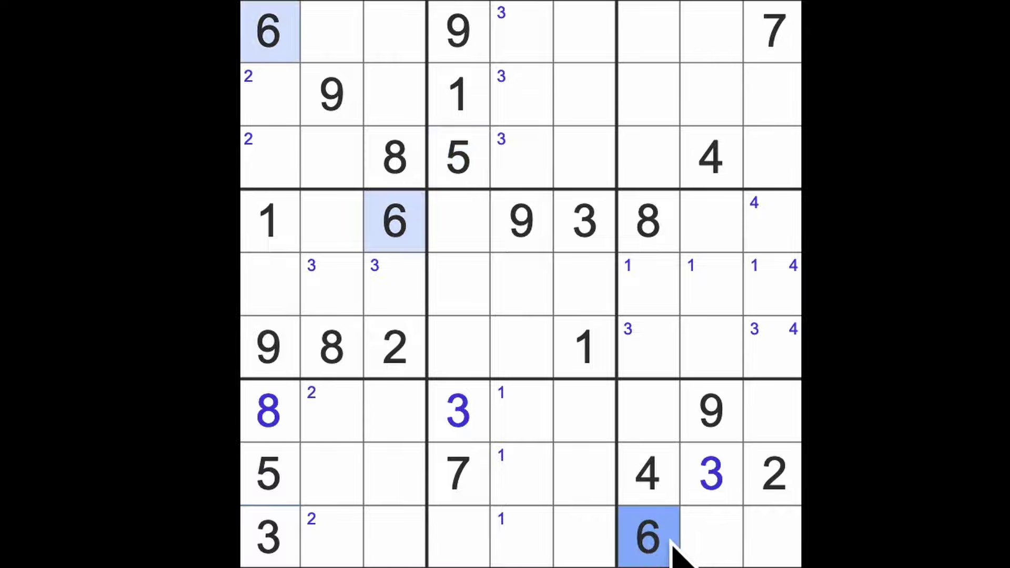
left_click_drag(331, 411, 351, 474)
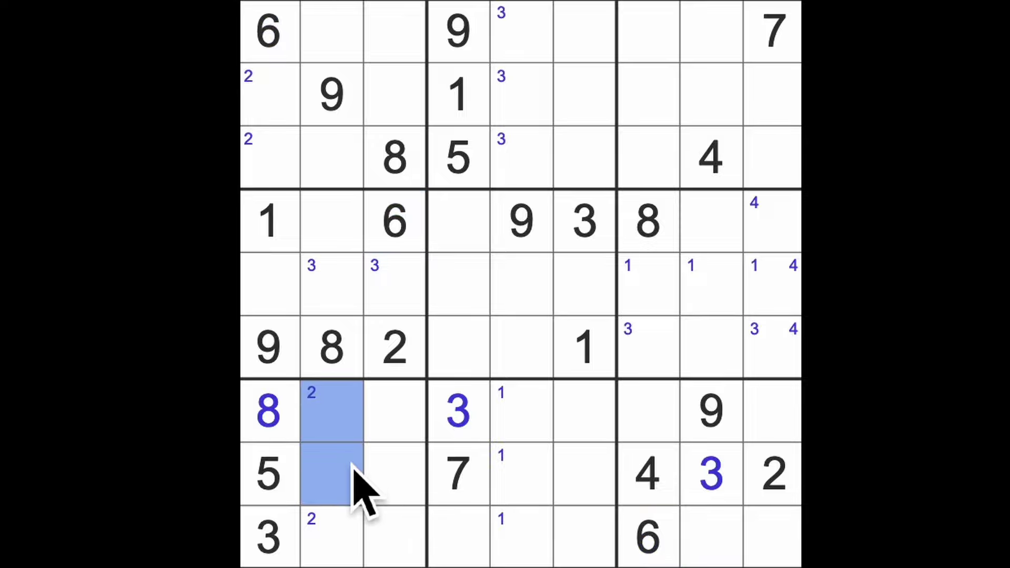
key("6")
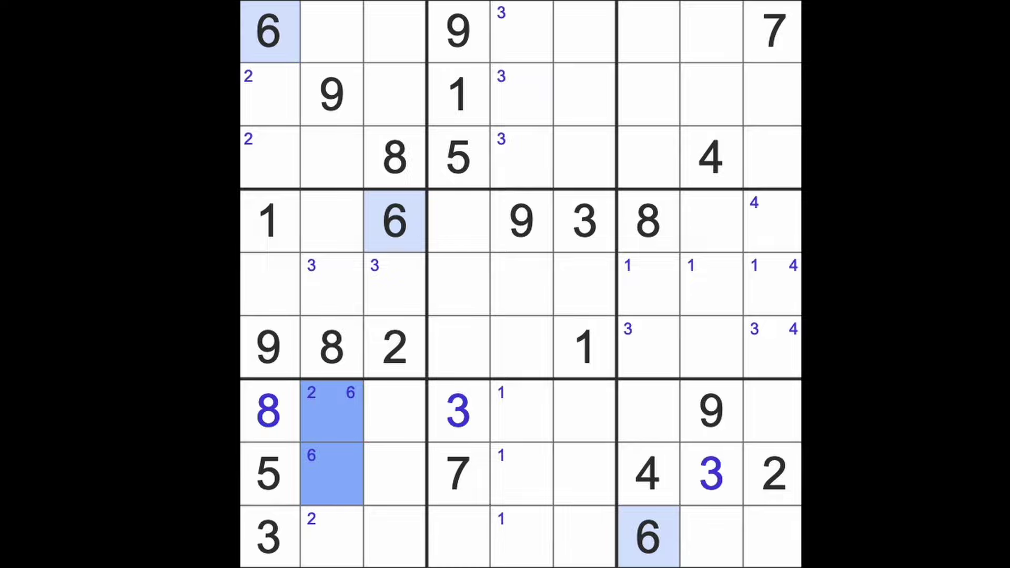
- Inspect row 8 and the bottom-left box by highlighting the 7s, 3s, 4s and 5s
left_click(461, 478)
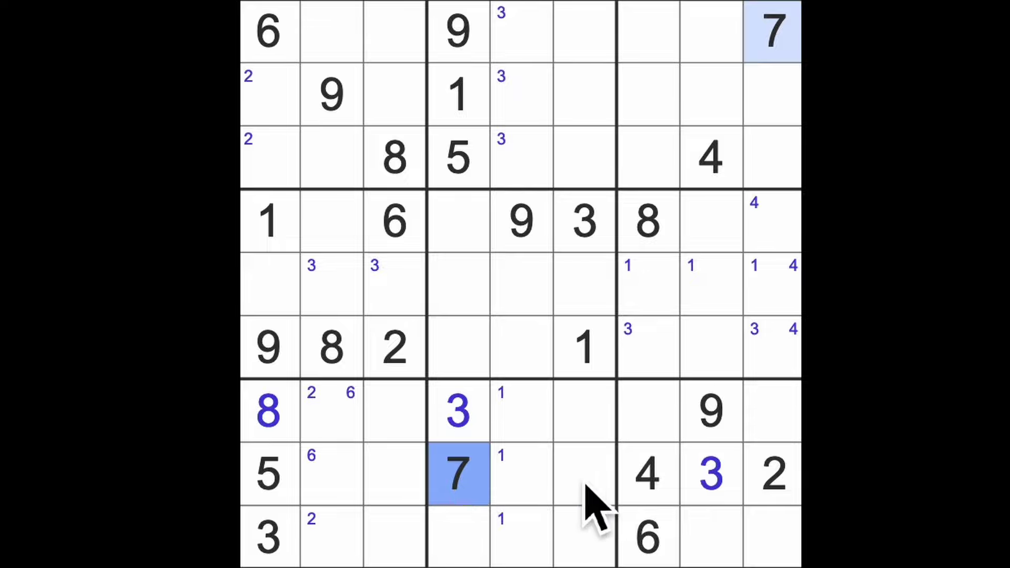
left_click_drag(773, 473, 360, 521)
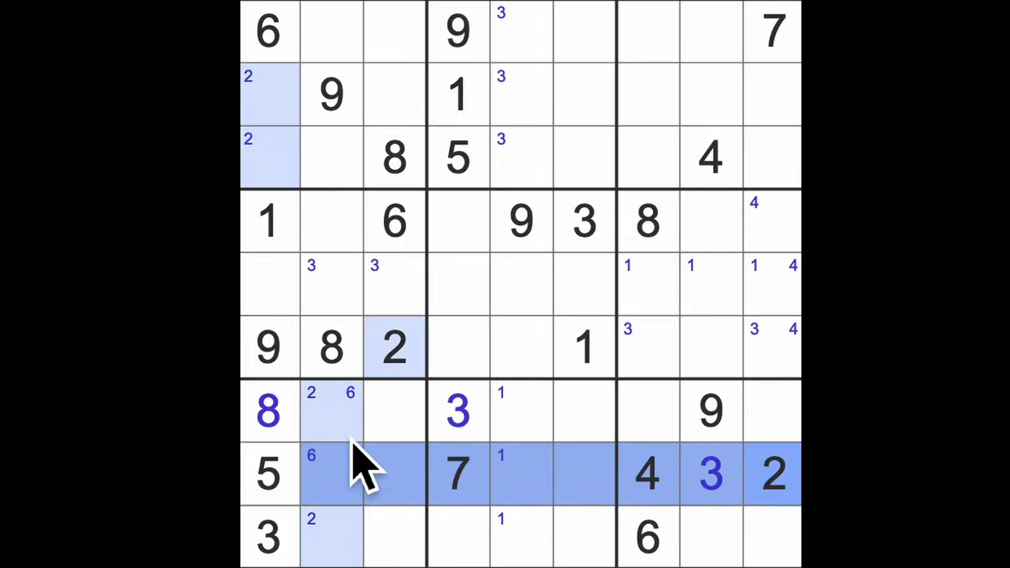
left_click(387, 438)
left_click_drag(395, 536, 347, 553)
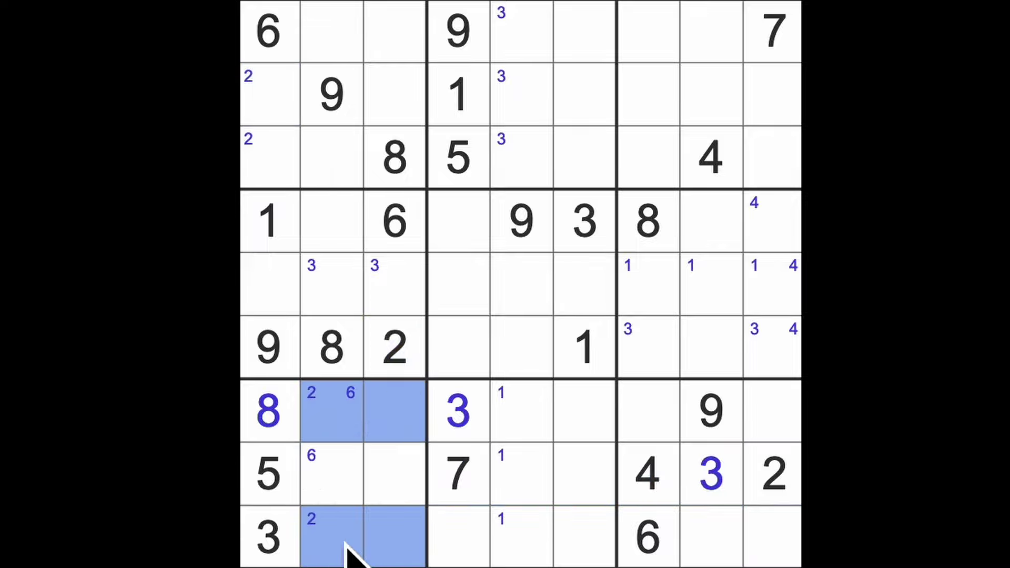
left_click(715, 490)
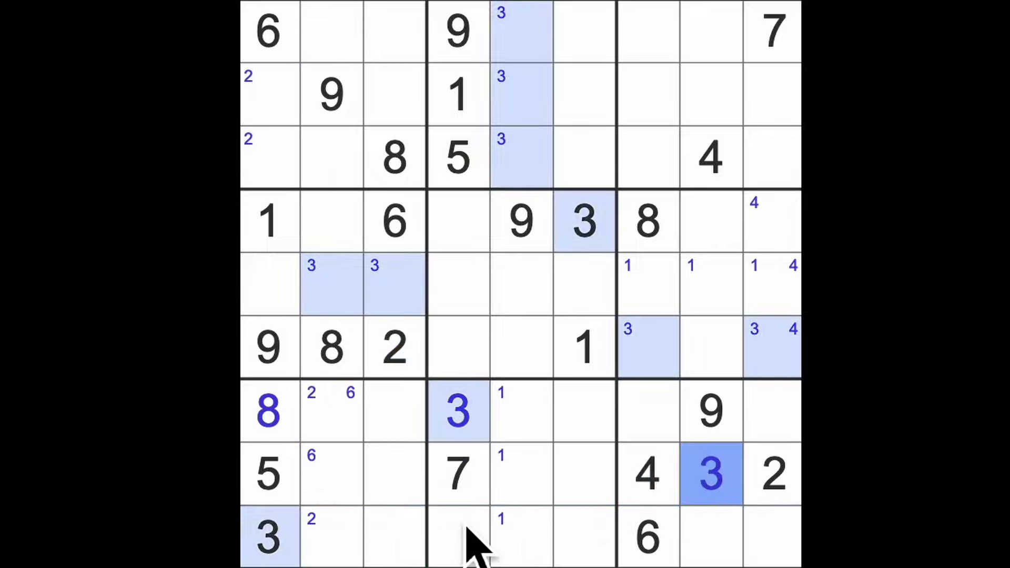
left_click(272, 541)
left_click(837, 529)
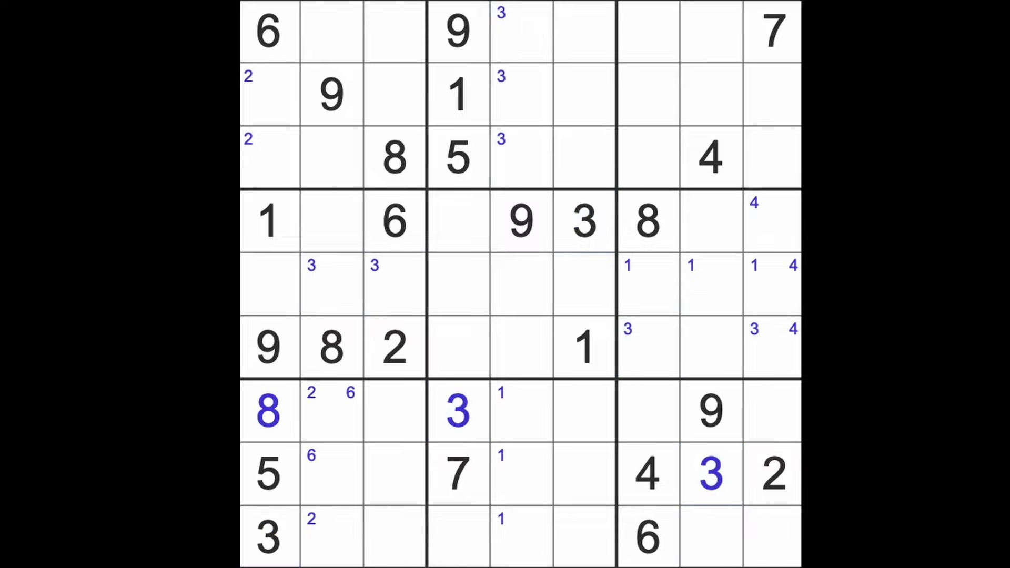
left_click(655, 486)
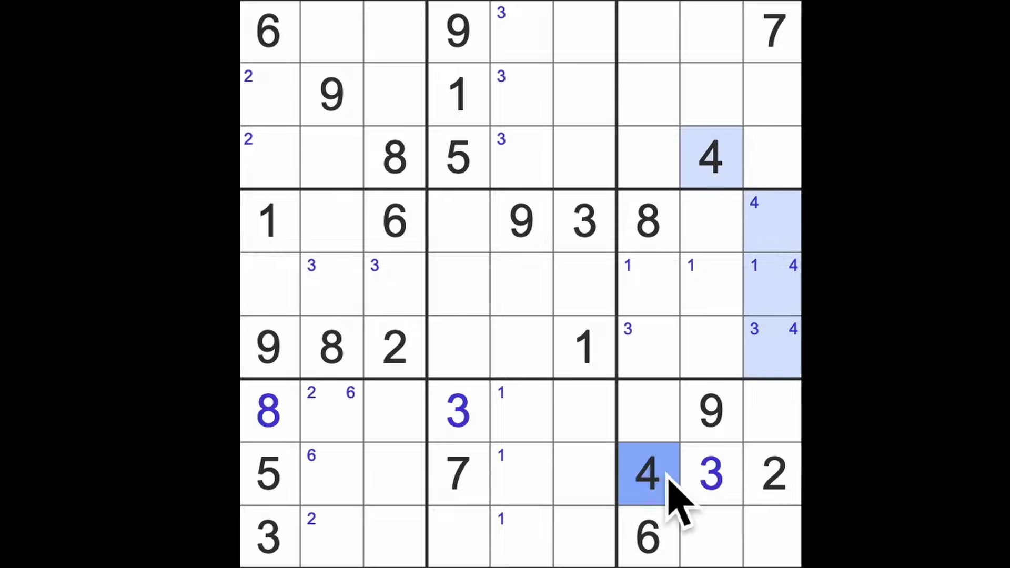
left_click(273, 477)
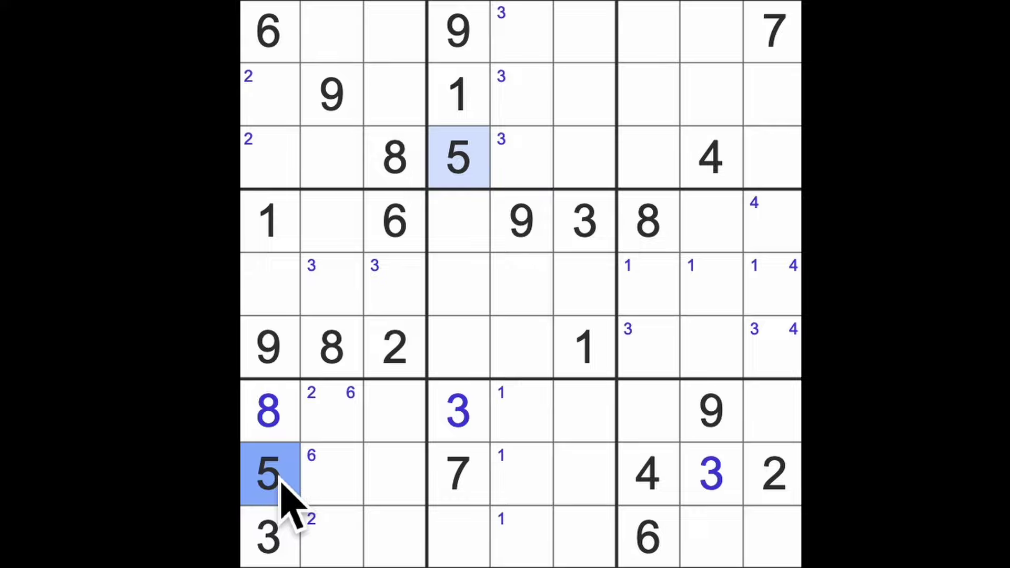
left_click(647, 537)
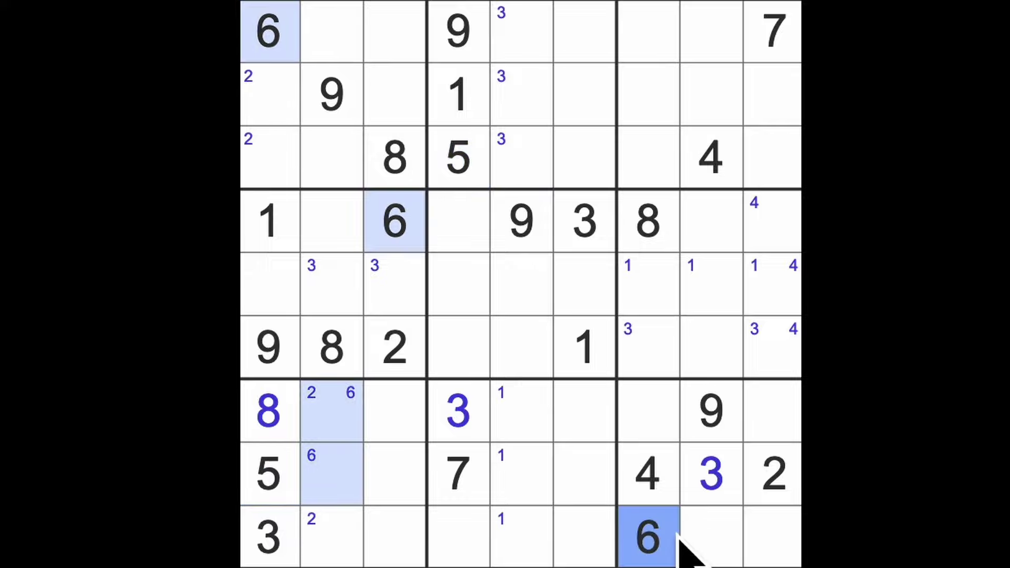
left_click(474, 485)
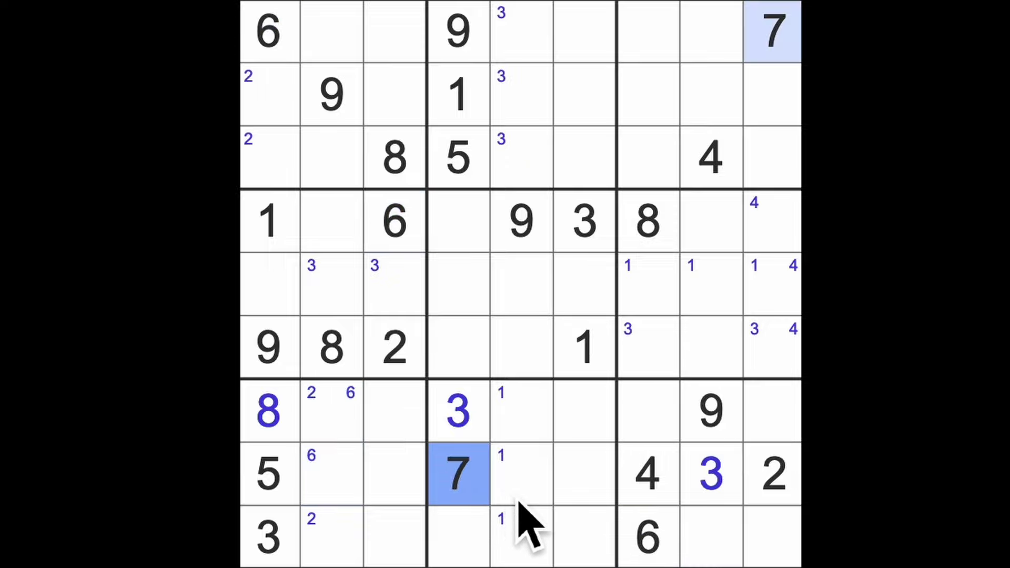
left_click(679, 229)
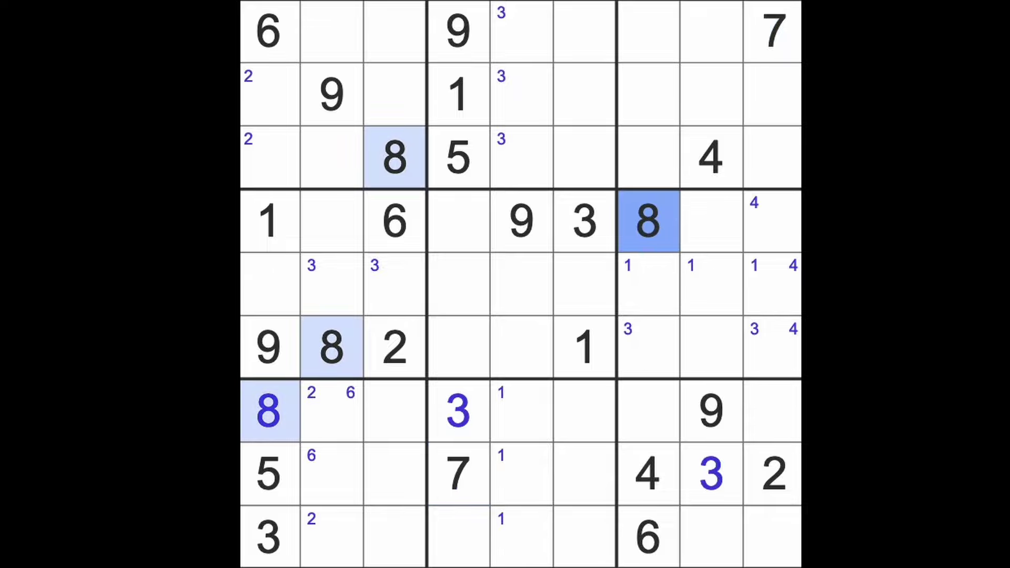
- Pencil candidate 8 into r5c4–c6, r9c8–c9 and r8c5–c6
left_click_drag(584, 288, 462, 288)
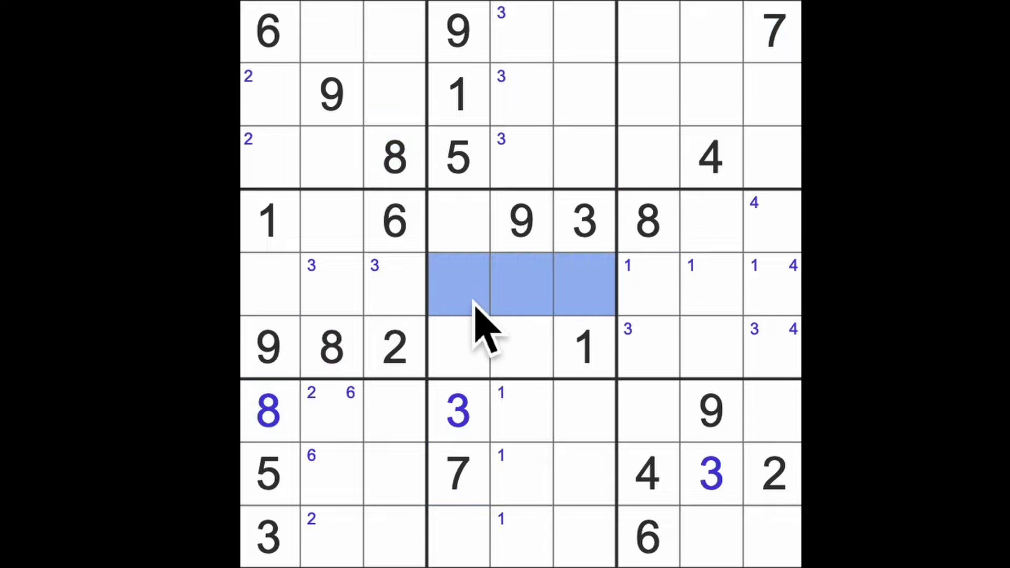
key("8")
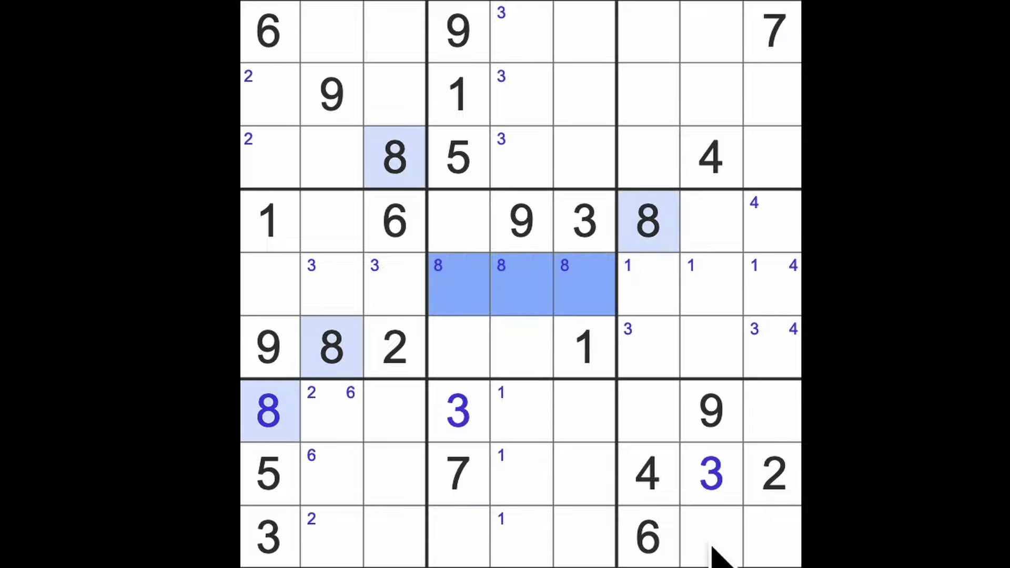
left_click_drag(711, 553, 778, 553)
key("8")
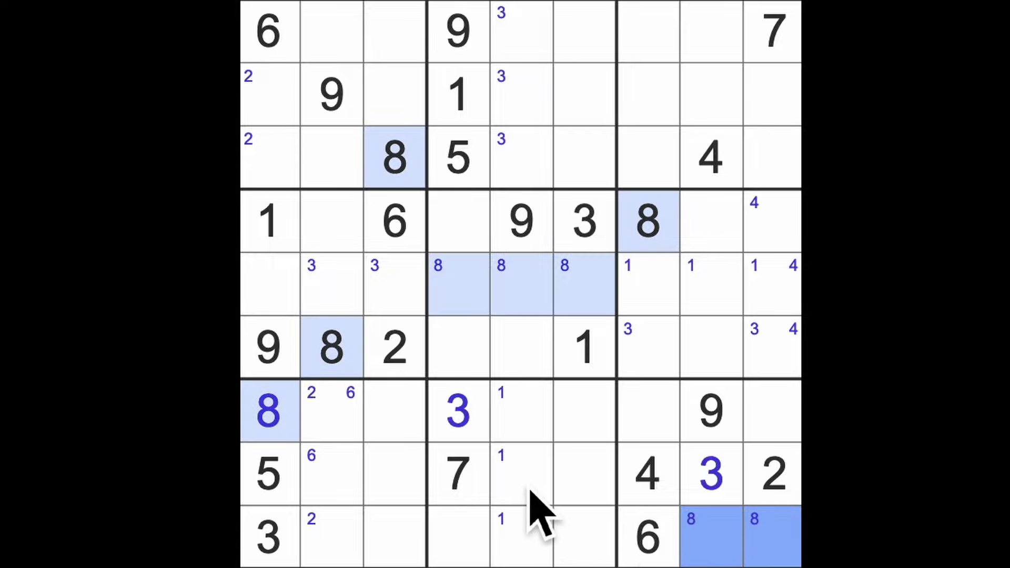
left_click_drag(521, 474, 584, 474)
key("8")
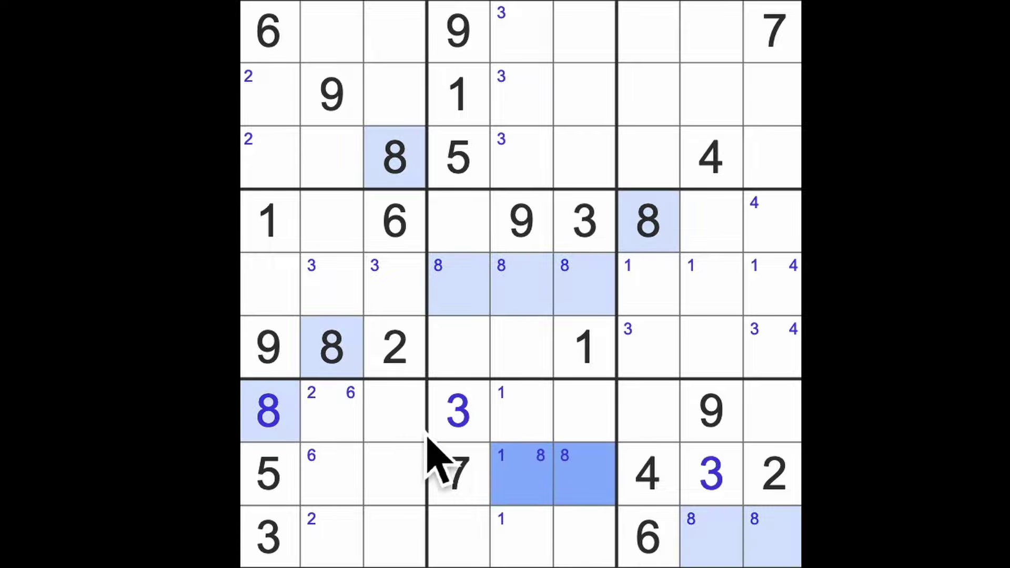
- Place 8 at row 5, column 4 and delete the redundant row-5 8 candidates
left_click_drag(268, 410, 774, 411)
left_click_drag(777, 552, 474, 557)
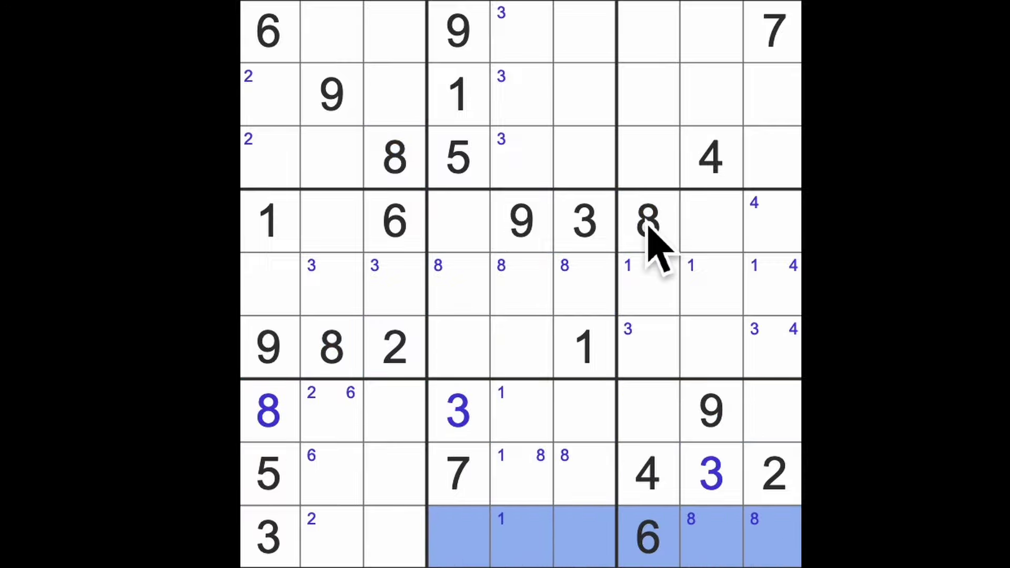
left_click_drag(340, 371, 458, 347, "ctrl")
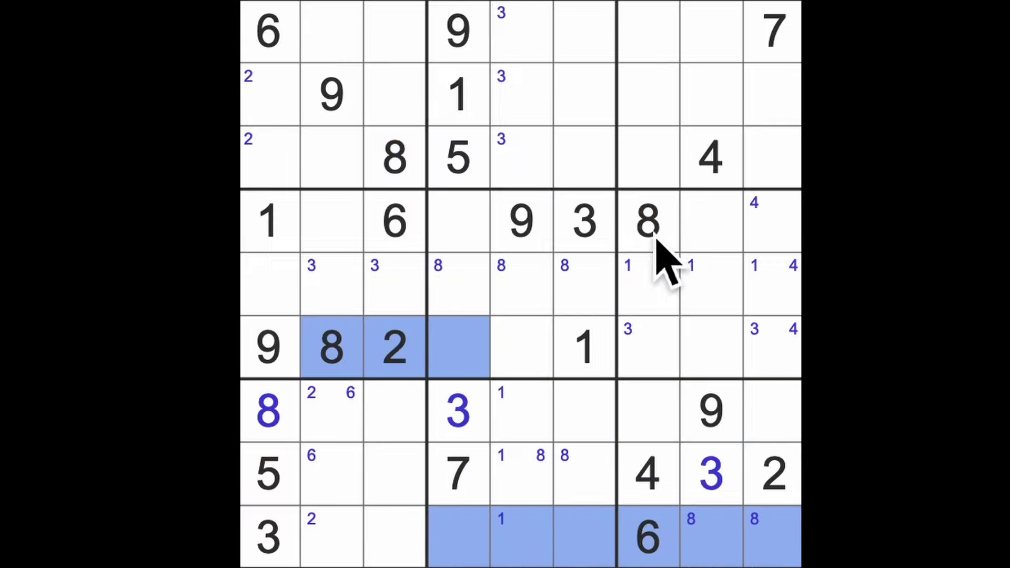
mouse_move(655, 225)
left_mouse_down()
mouse_move(474, 284)
mouse_move(596, 308)
left_mouse_up()
left_click(458, 285)
key("8")
key("Delete")
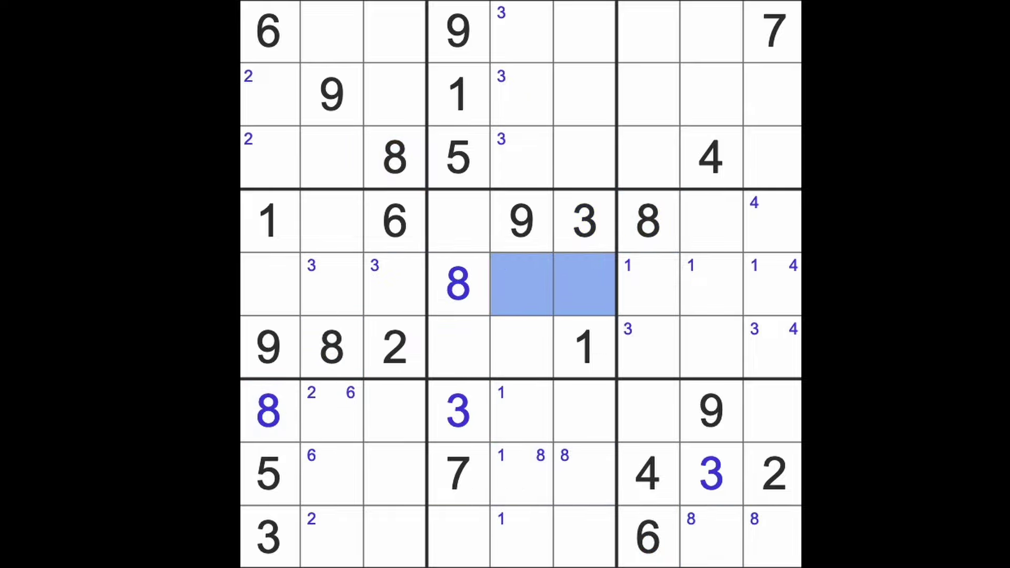
left_click(474, 296)
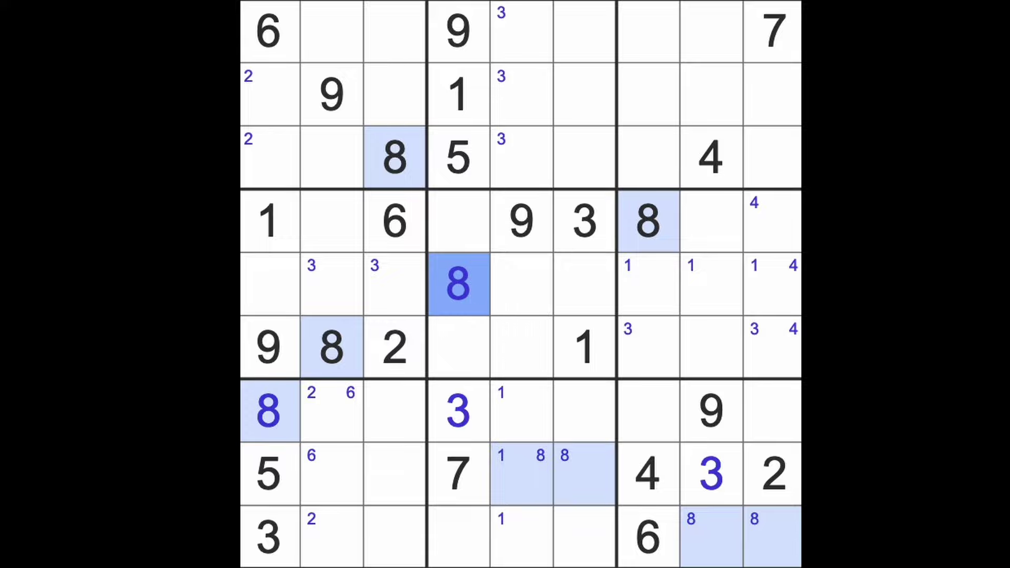
- Pencil 9 into rows 8–9 of column 6 and rows 8–9 of column 3
left_click(521, 221)
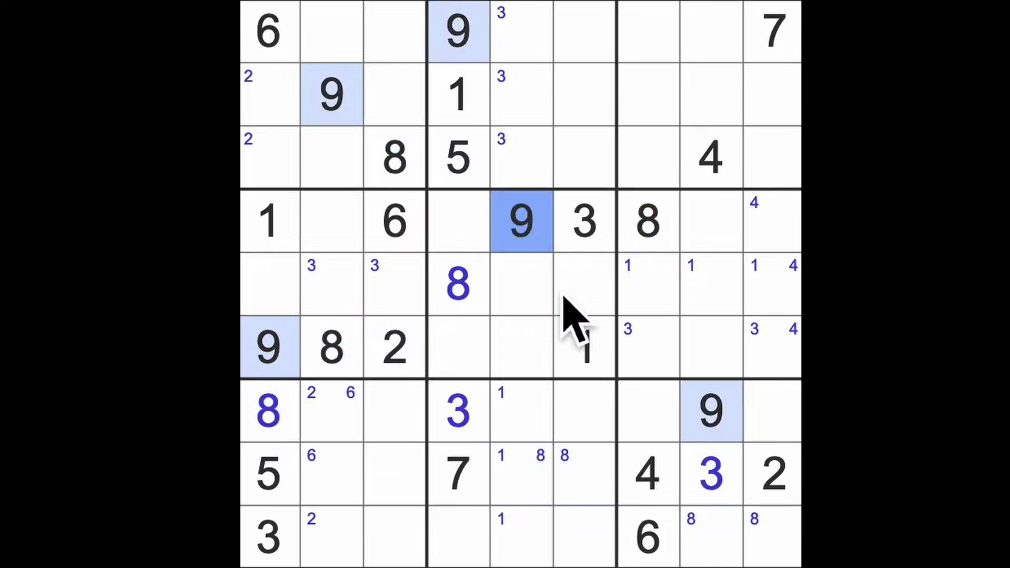
left_click_drag(584, 474, 588, 533)
key("9")
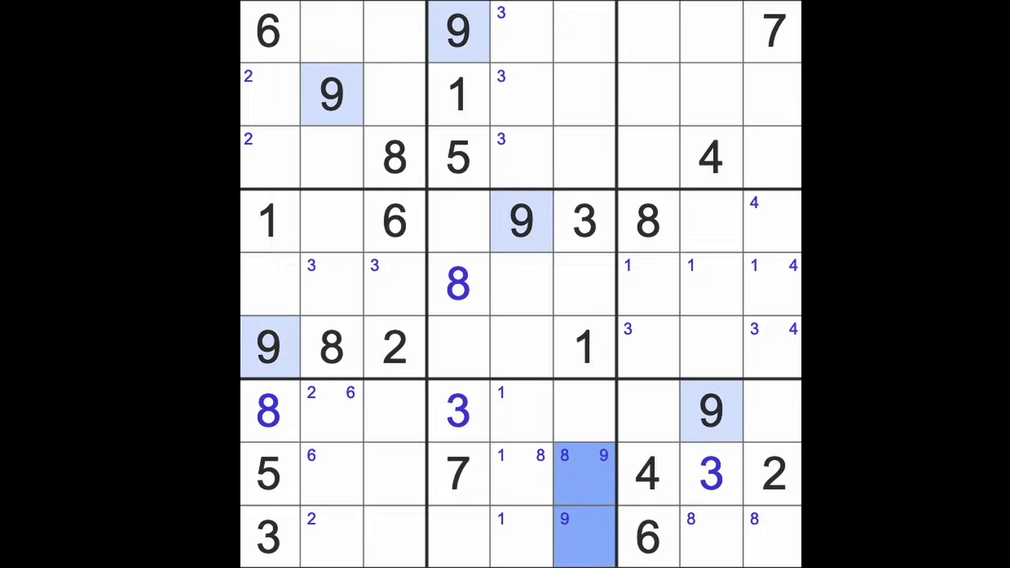
left_click_drag(395, 474, 419, 545)
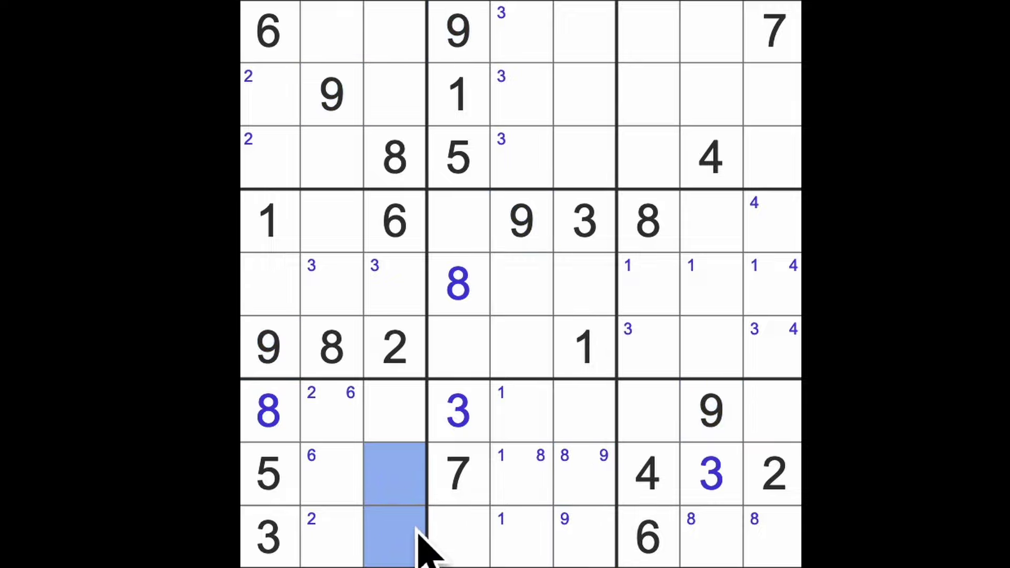
key("9")
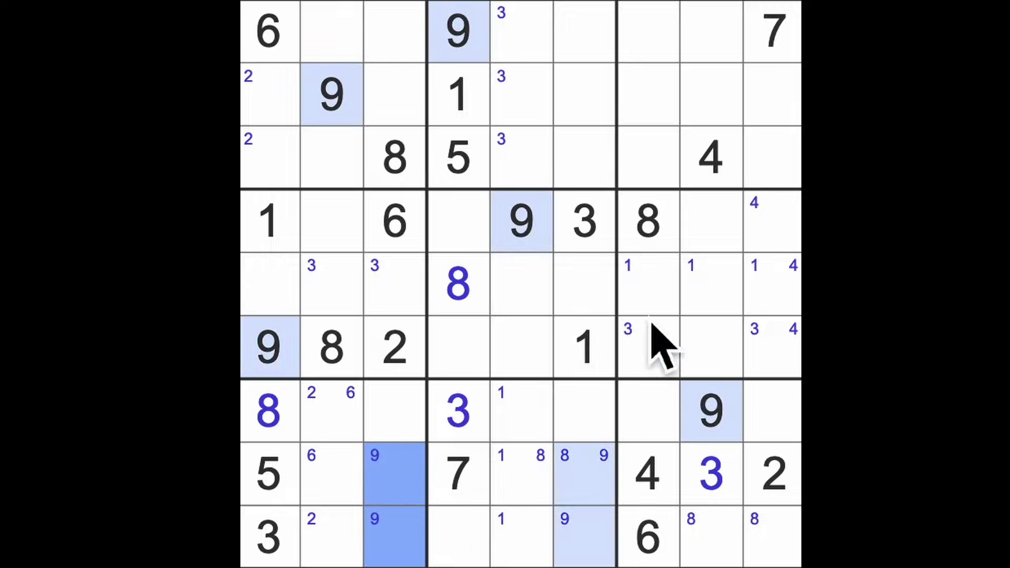
- Pencil 9 into r5c7, r5c9, r3c7 and r3c9, and highlight the 1s and 2s
left_click(648, 285)
left_click(772, 284, "ctrl")
key("9")
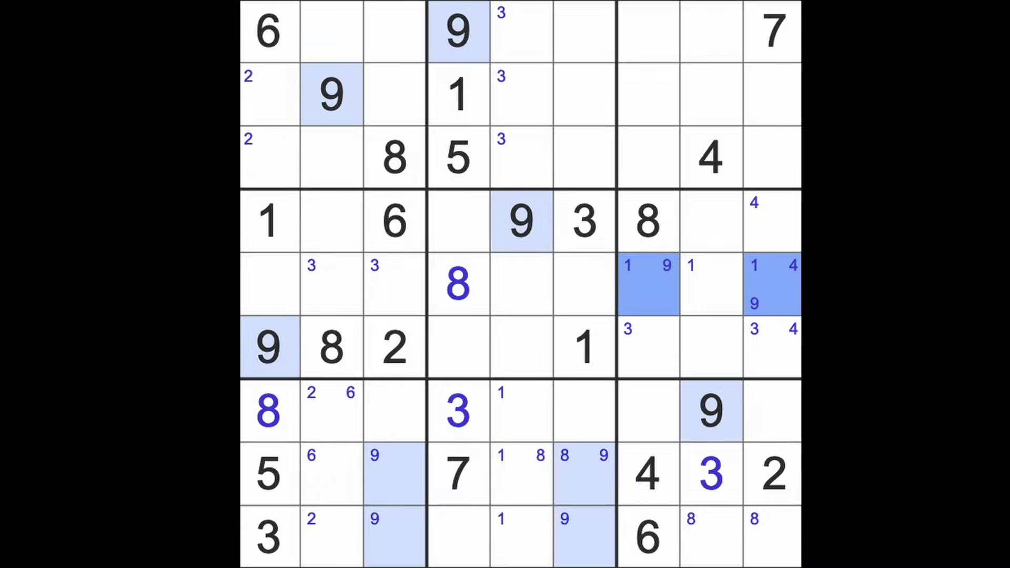
left_click(647, 158)
left_click(772, 158, "ctrl")
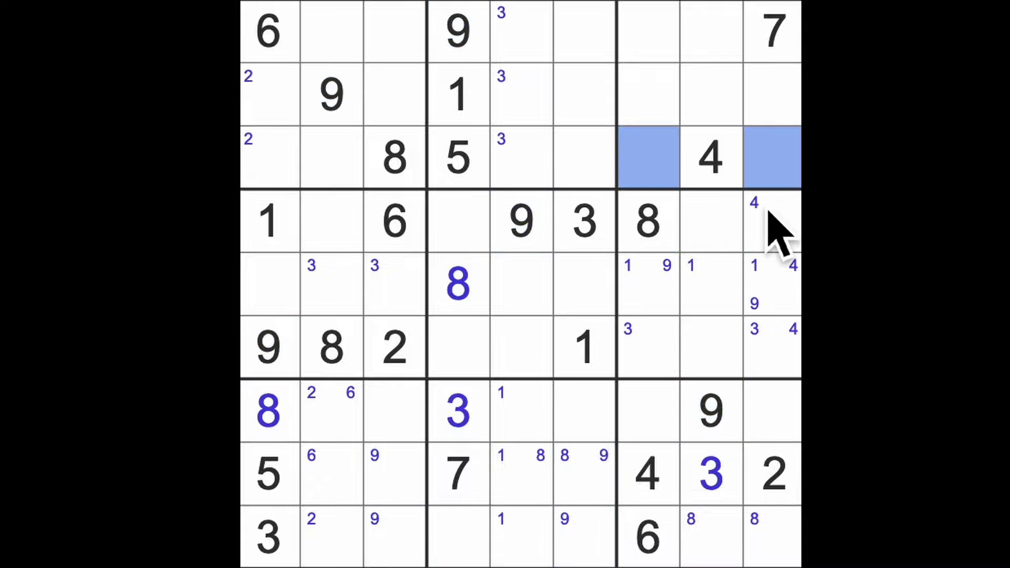
key("9")
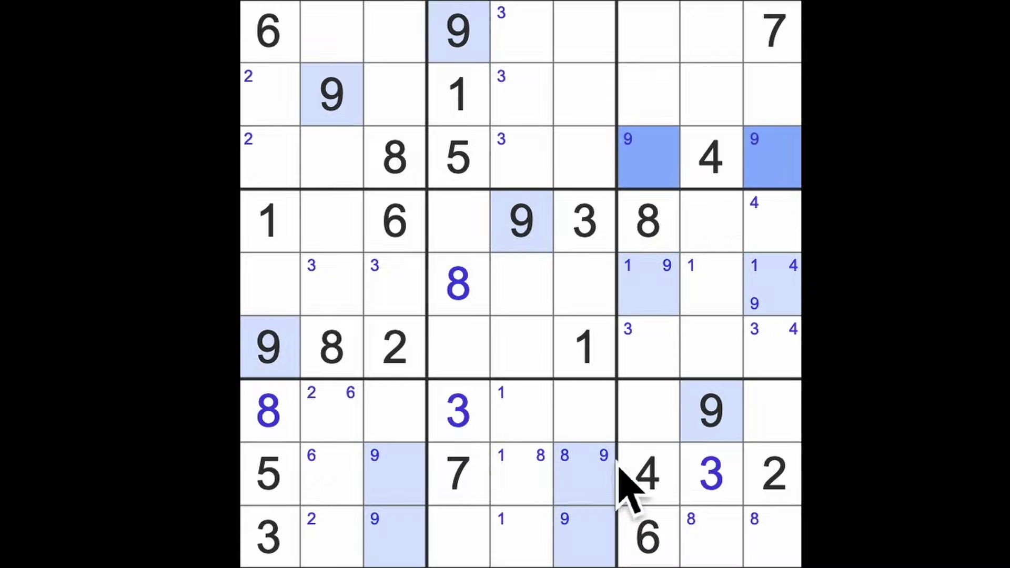
left_click(600, 359)
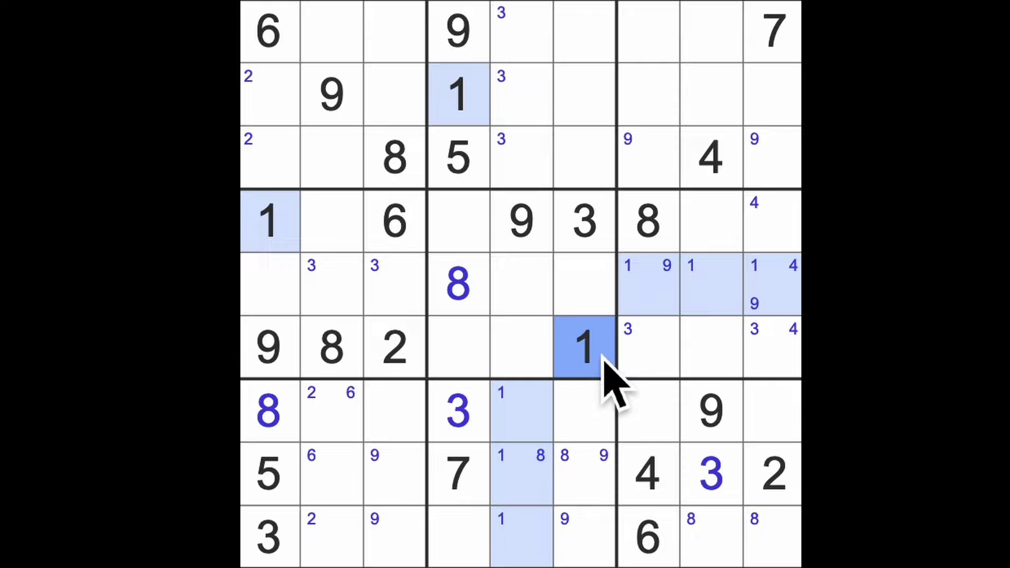
left_click(774, 473)
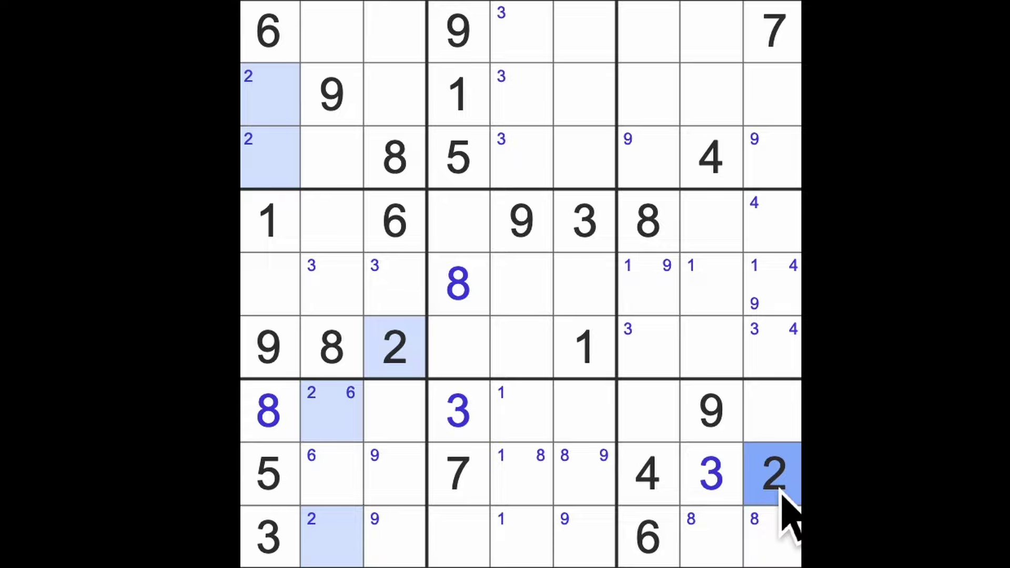
- Enter 6 at r6c4 after comparing r4c4 and r9c4, then highlight all 6s
left_click_drag(647, 537, 458, 537)
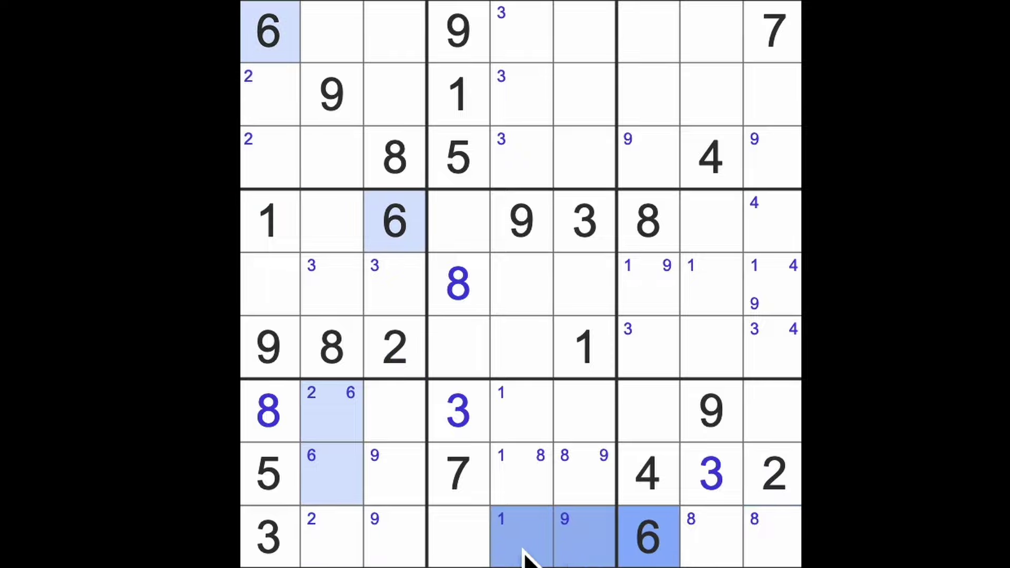
left_click_drag(399, 225, 462, 233)
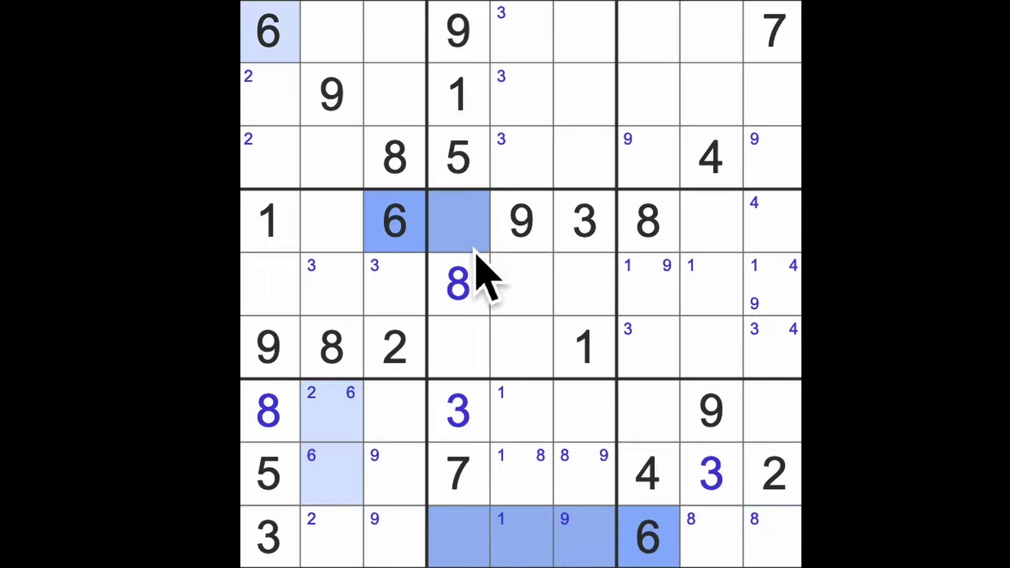
left_click(465, 358)
type("6")
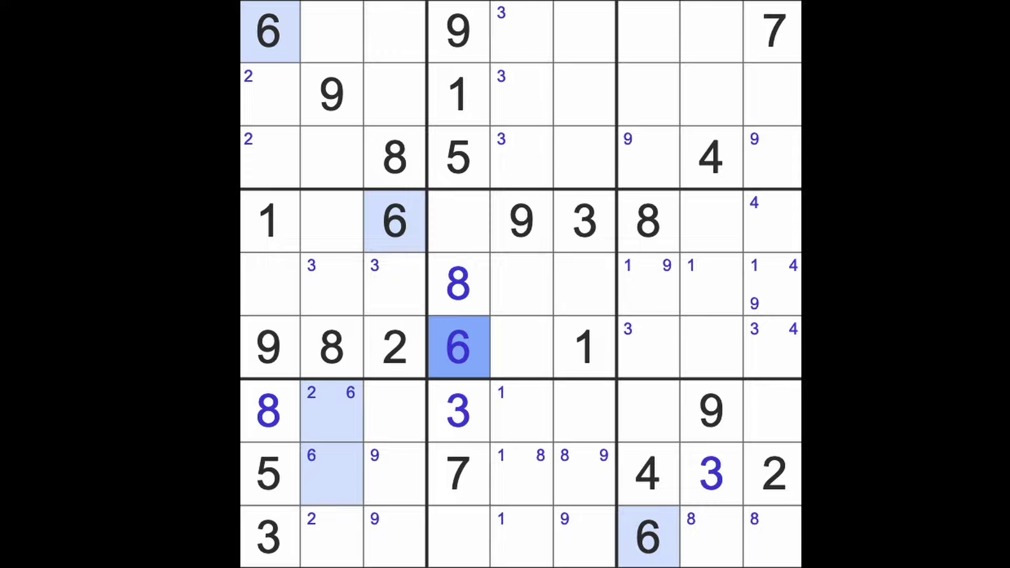
left_click(460, 221)
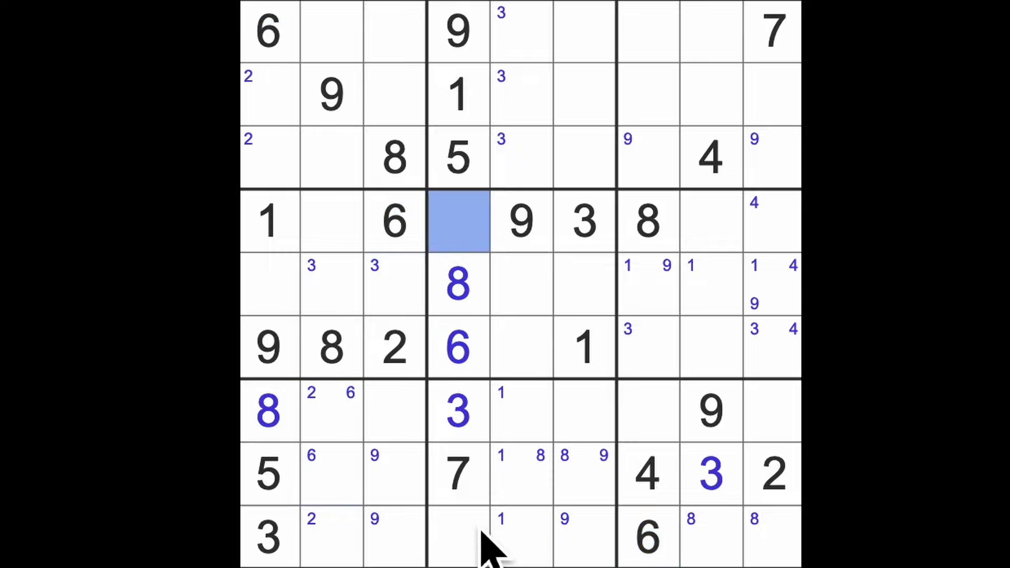
left_click(460, 537, "ctrl")
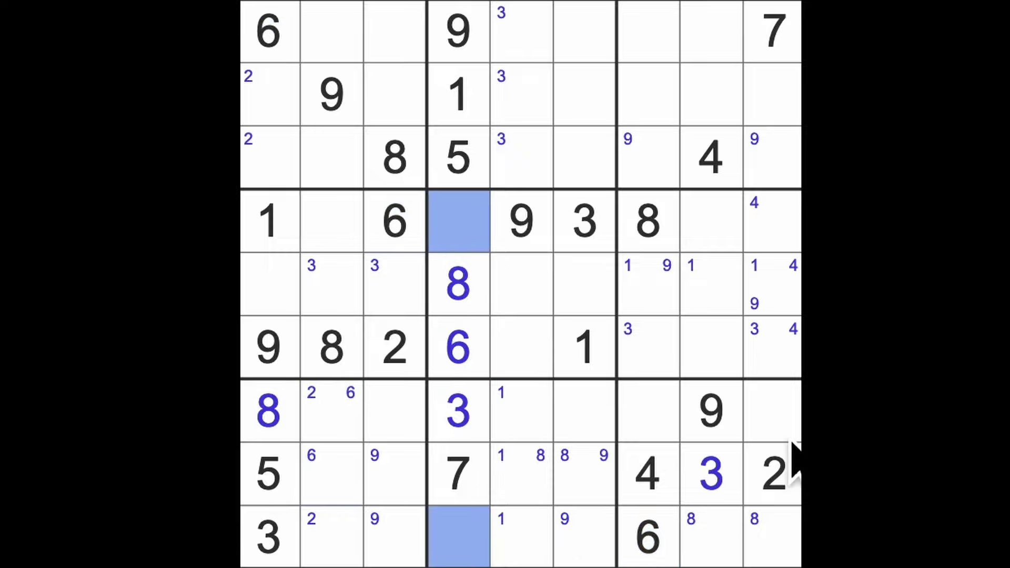
key("Escape")
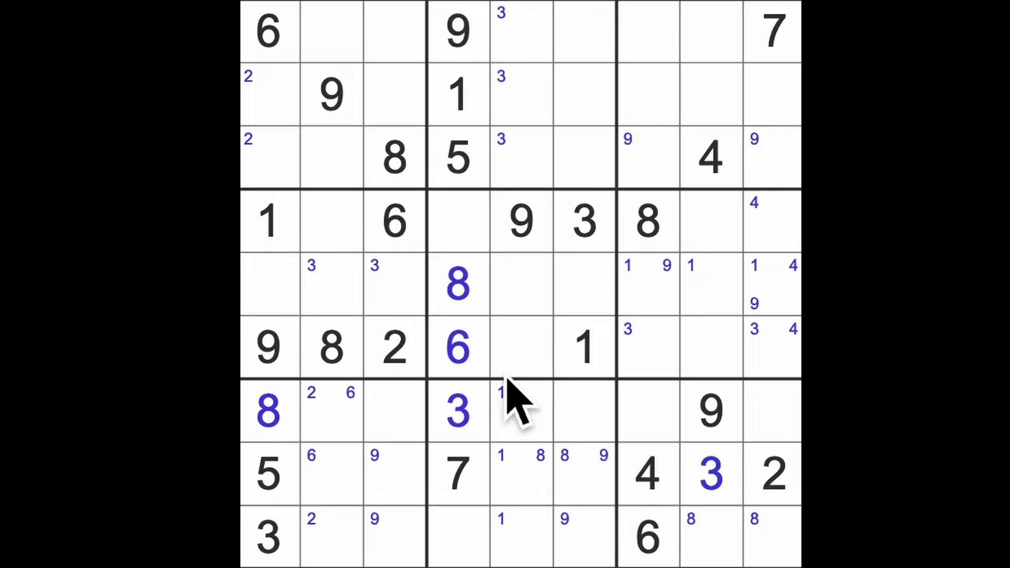
left_click(462, 352)
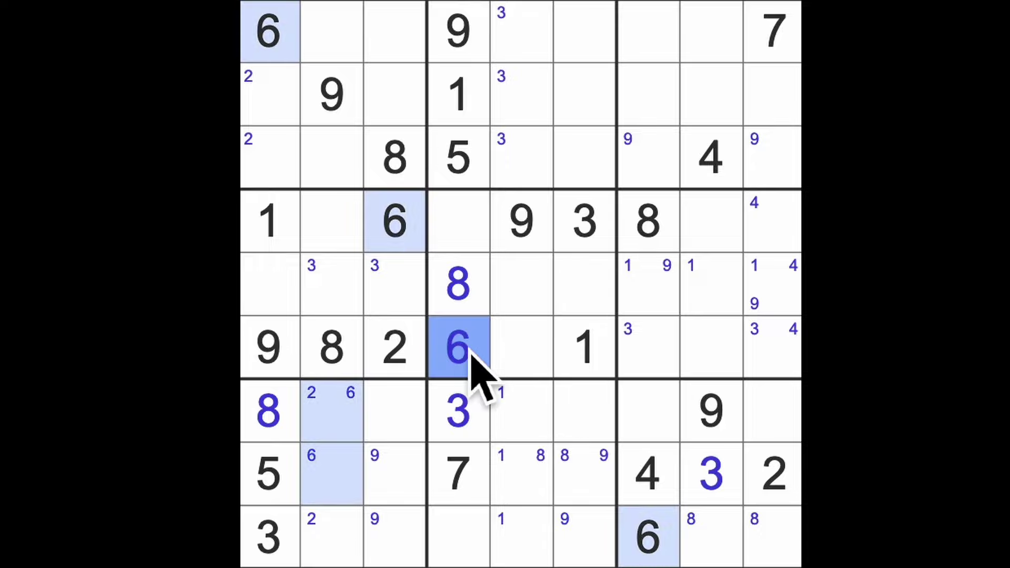
- Pencil 6 into row 5, columns 8–9, and remove the 4 mark from r5c9
left_click_drag(711, 285, 774, 285)
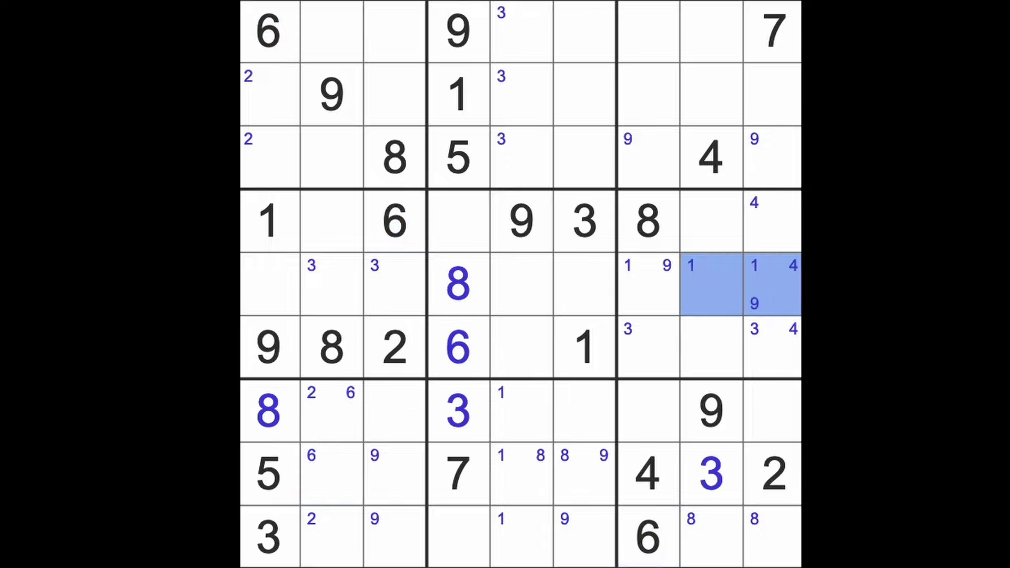
key("6")
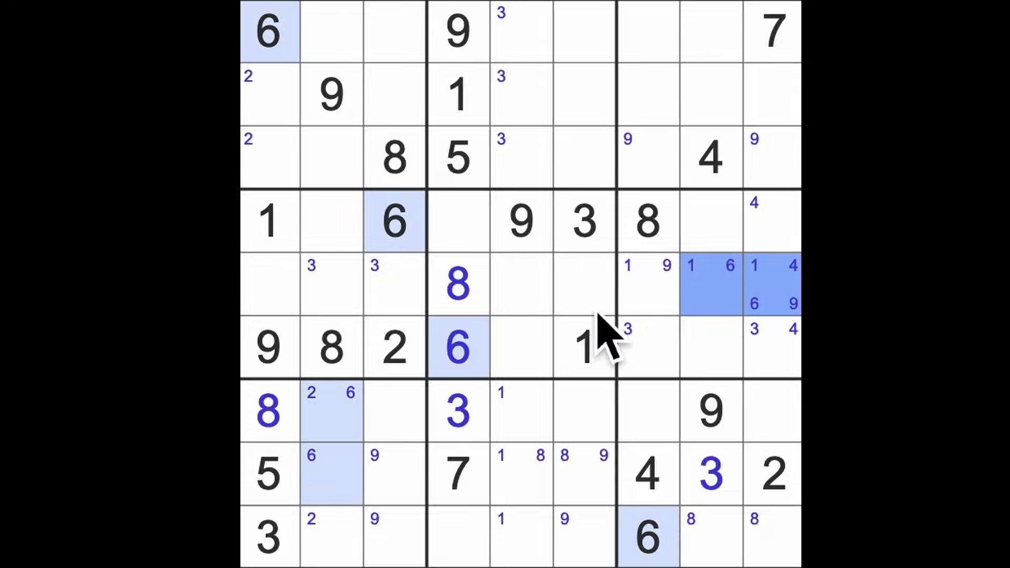
left_click_drag(506, 351, 312, 375)
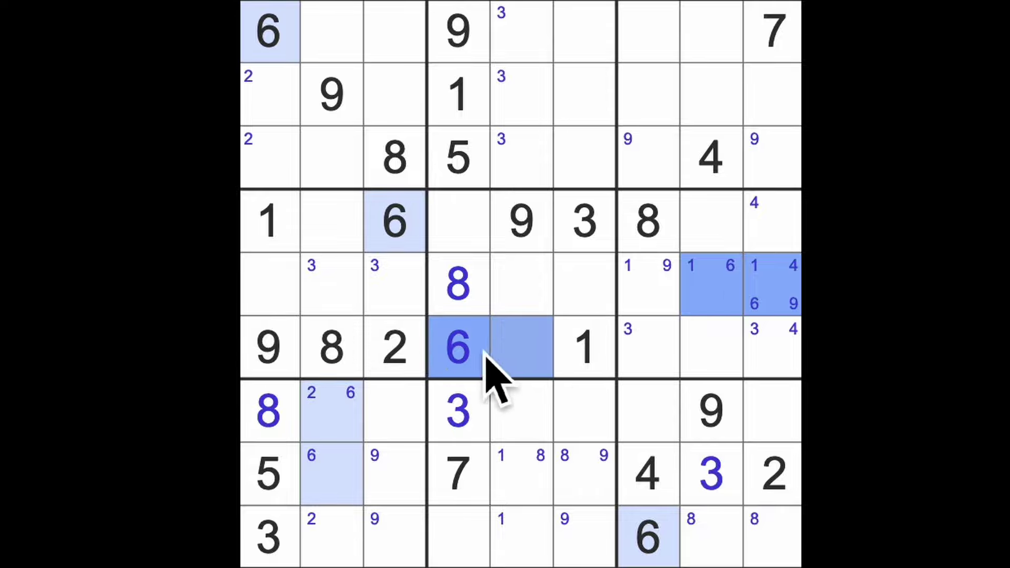
left_click_drag(323, 237, 474, 245)
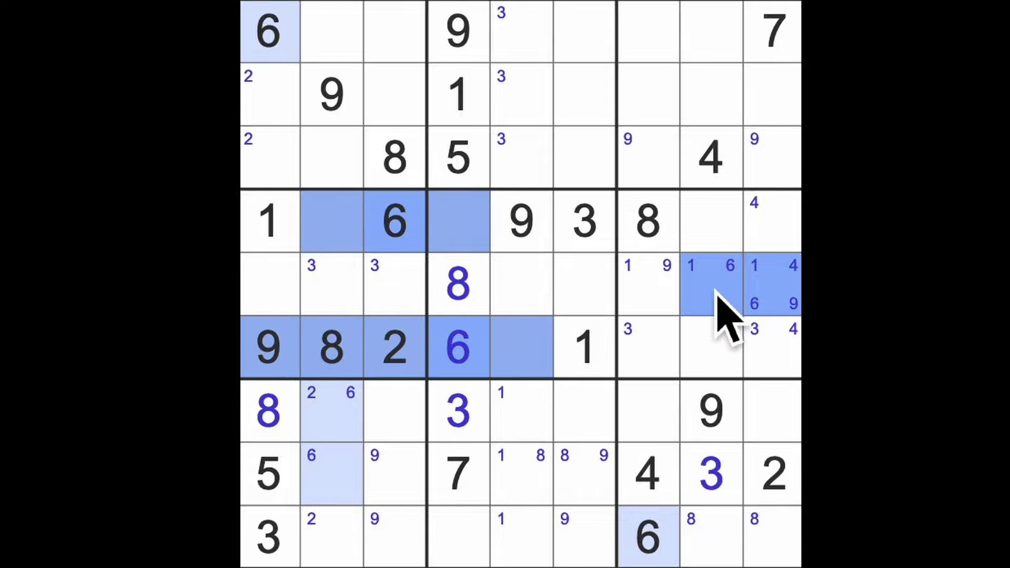
left_click(772, 284)
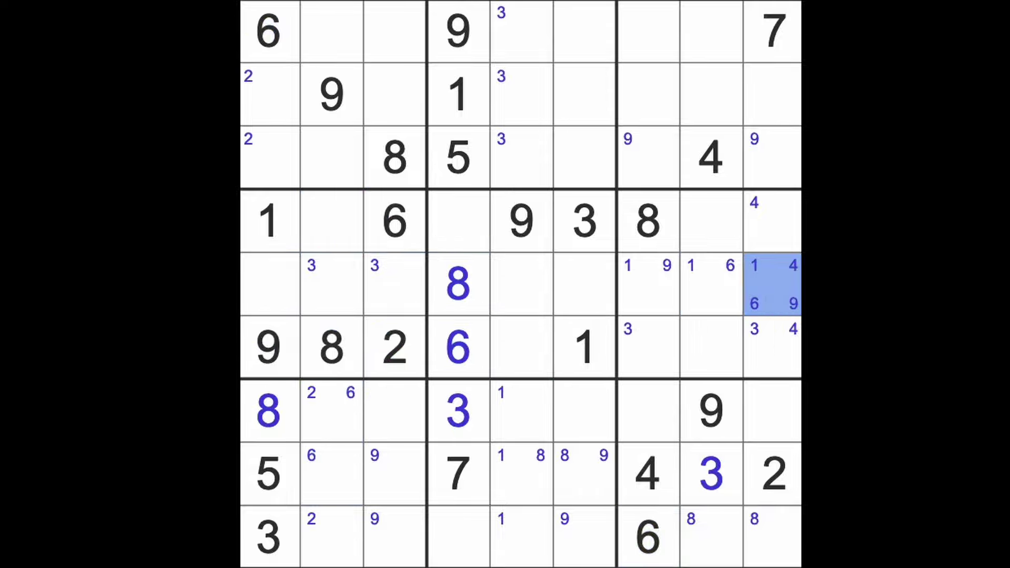
key("4")
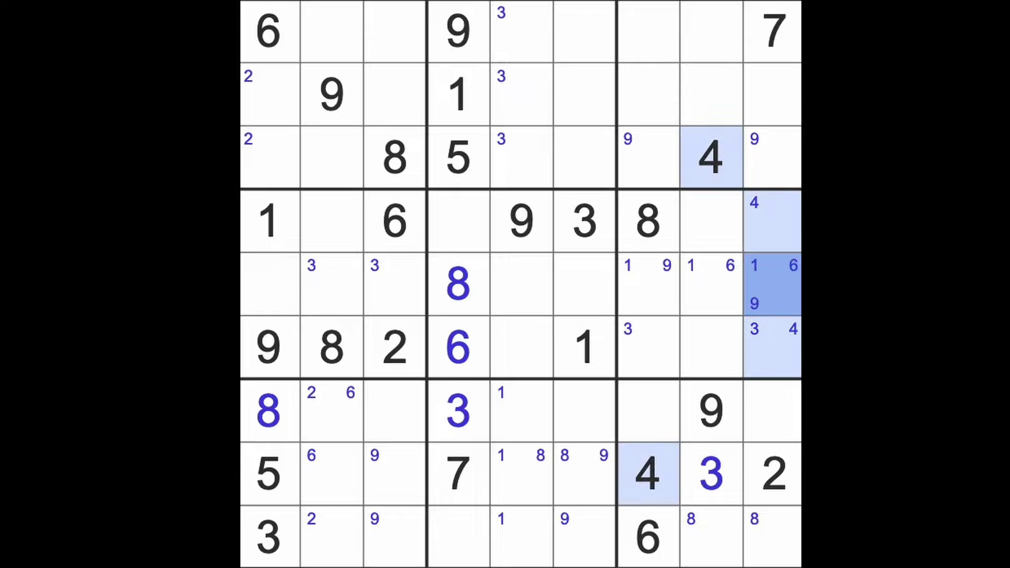
key("Escape")
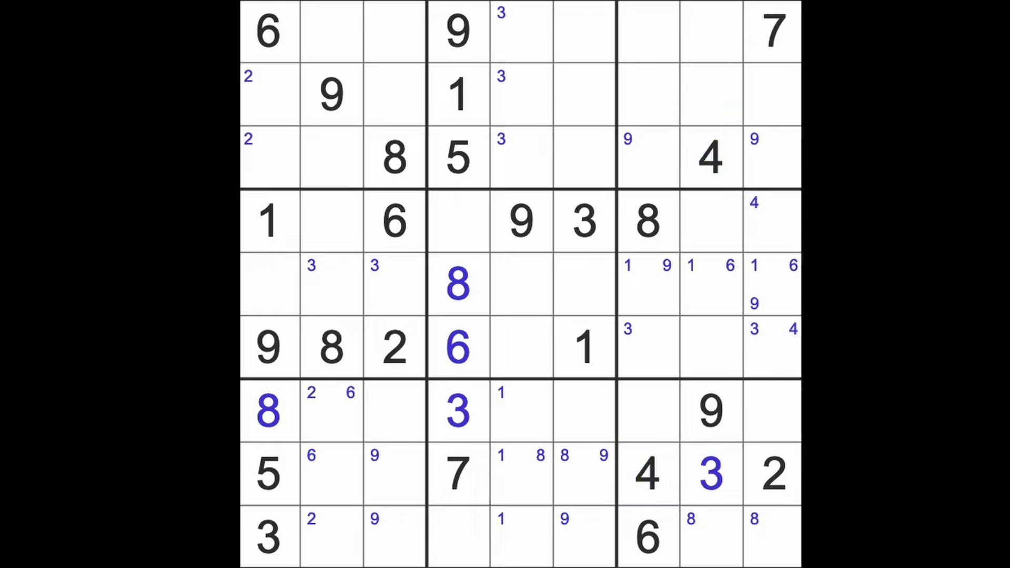
- Pencil candidate 2 into row 5, columns 5 and 6
left_click_drag(648, 288, 778, 305)
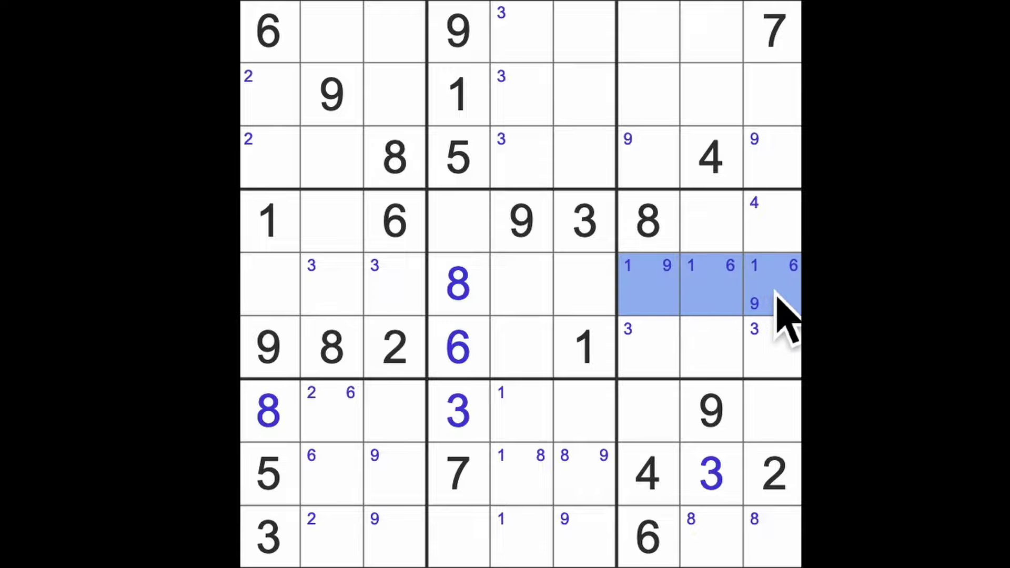
key("ctrl+z")
left_click_drag(589, 289, 525, 305)
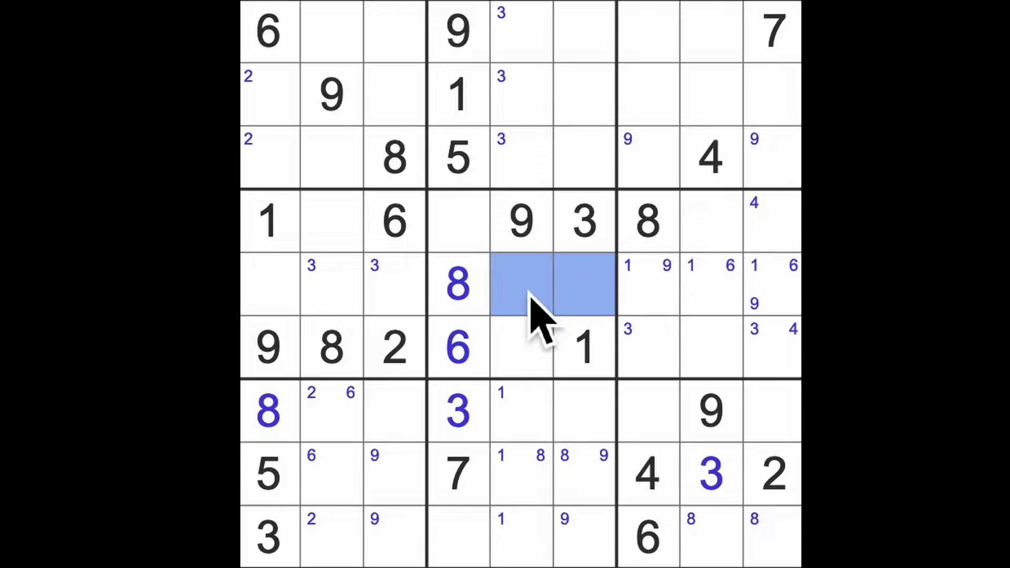
left_click_drag(395, 284, 269, 300)
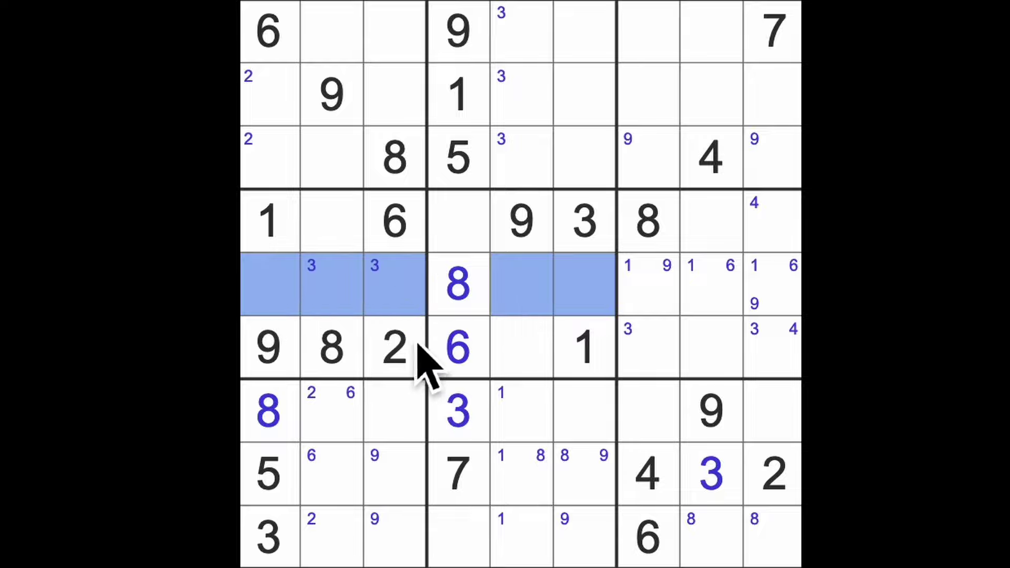
left_click(394, 347)
left_click_drag(525, 288, 588, 300)
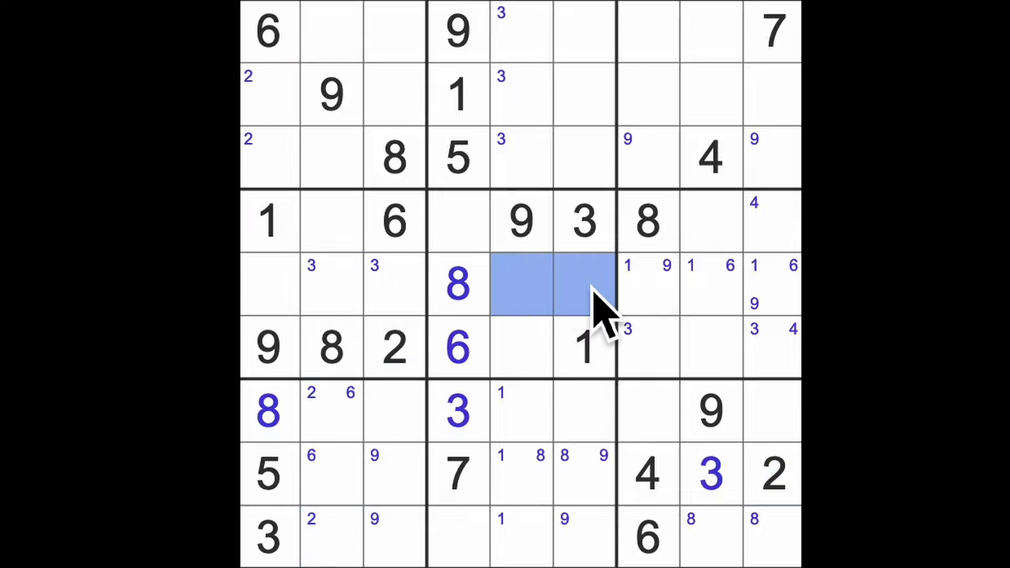
key("2")
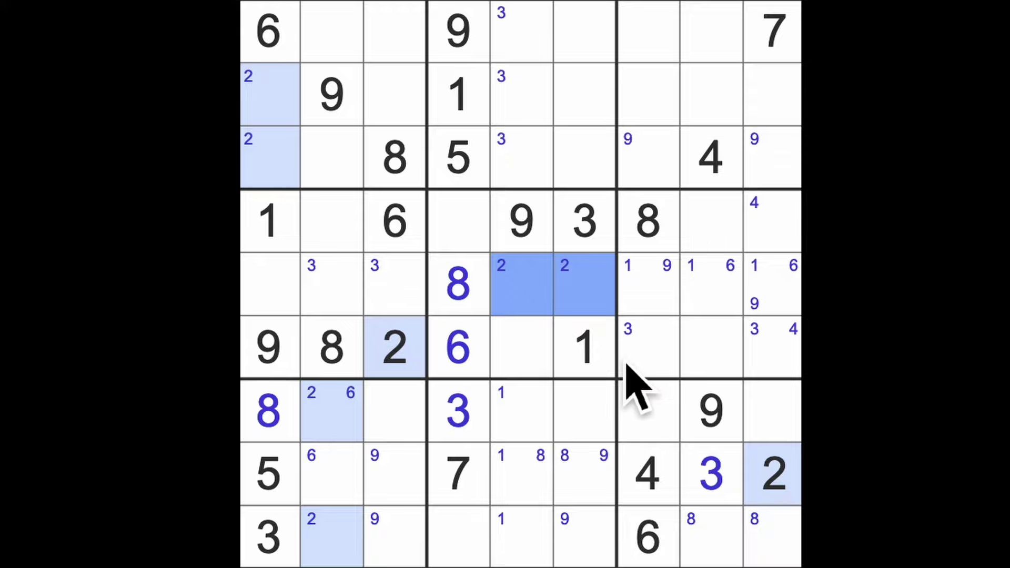
- Check rows 5–6 for 2, place 2 at r4c8, and pencil 2 into r1c7–r3c7
left_click(418, 351)
left_click_drag(462, 351, 774, 348)
left_click_drag(521, 316, 773, 300)
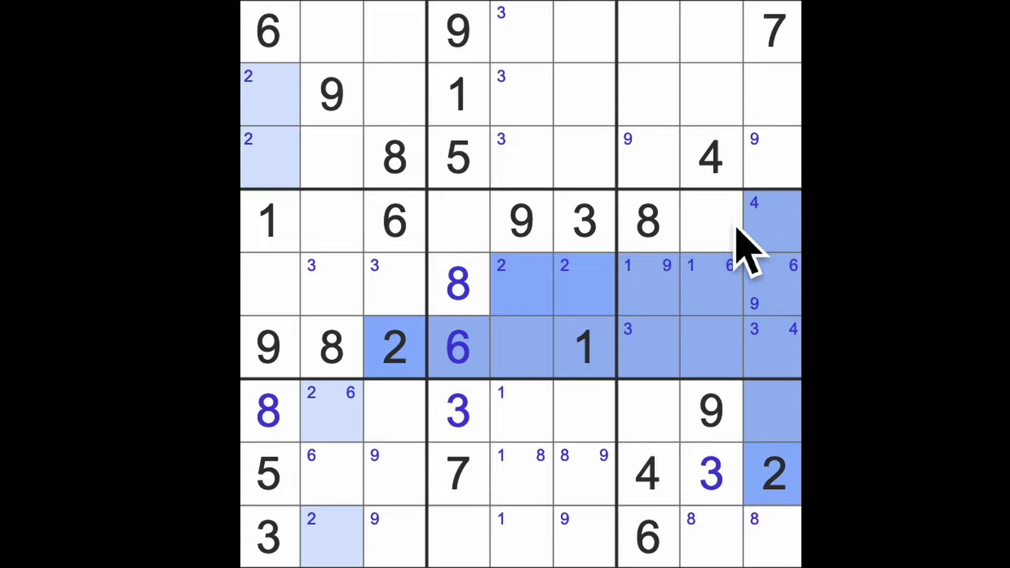
left_click(710, 226)
key("2")
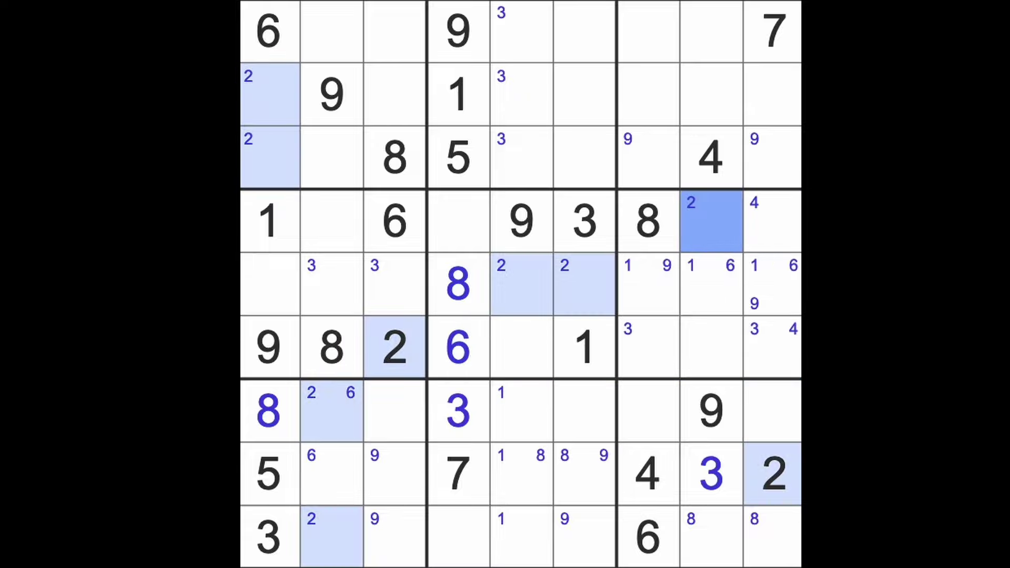
key("2")
left_click_drag(647, 159, 655, 28)
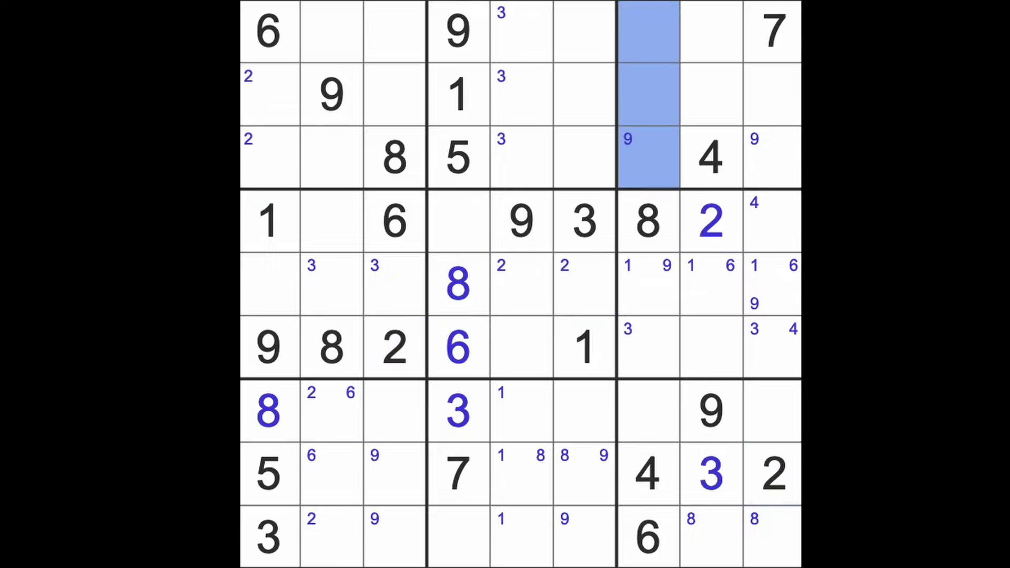
key("2")
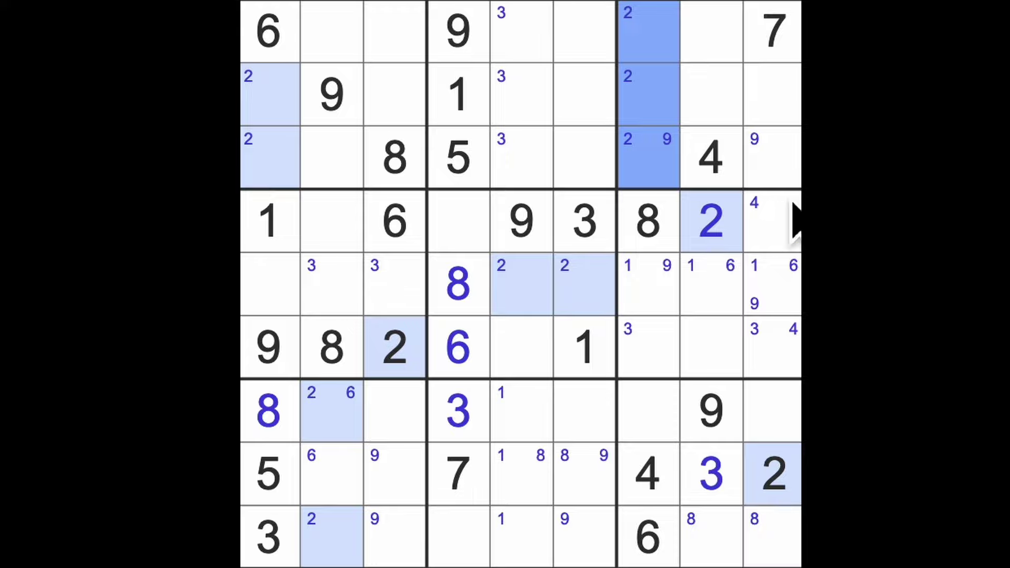
- Pencil 7 into r6c7 and r6c8, then into r7c7 and r9c8 together
mouse_move(774, 32)
left_mouse_down()
mouse_move(774, 348)
mouse_move(648, 347)
left_mouse_up()
key("7")
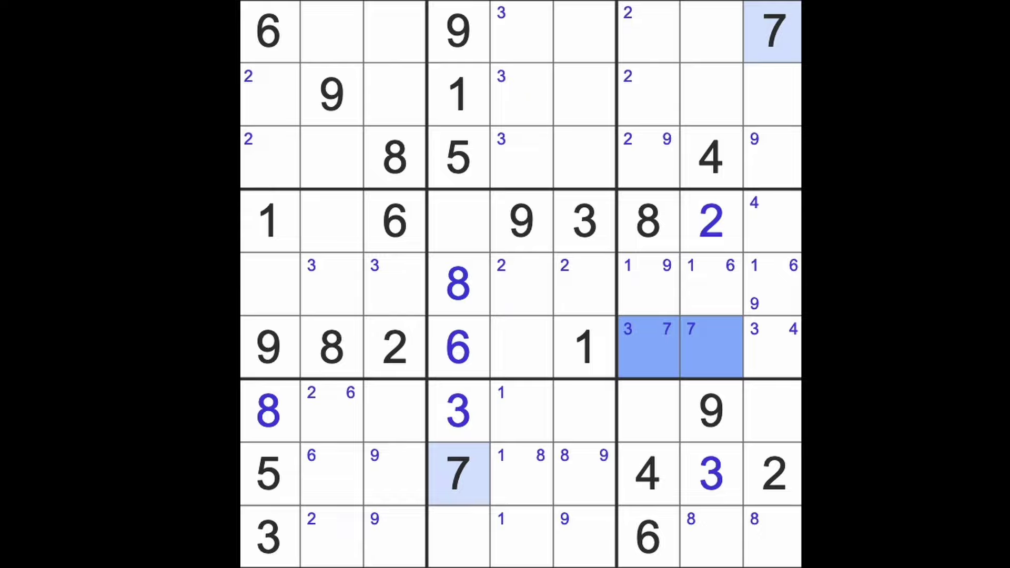
left_click(649, 410)
left_click(715, 537, "ctrl")
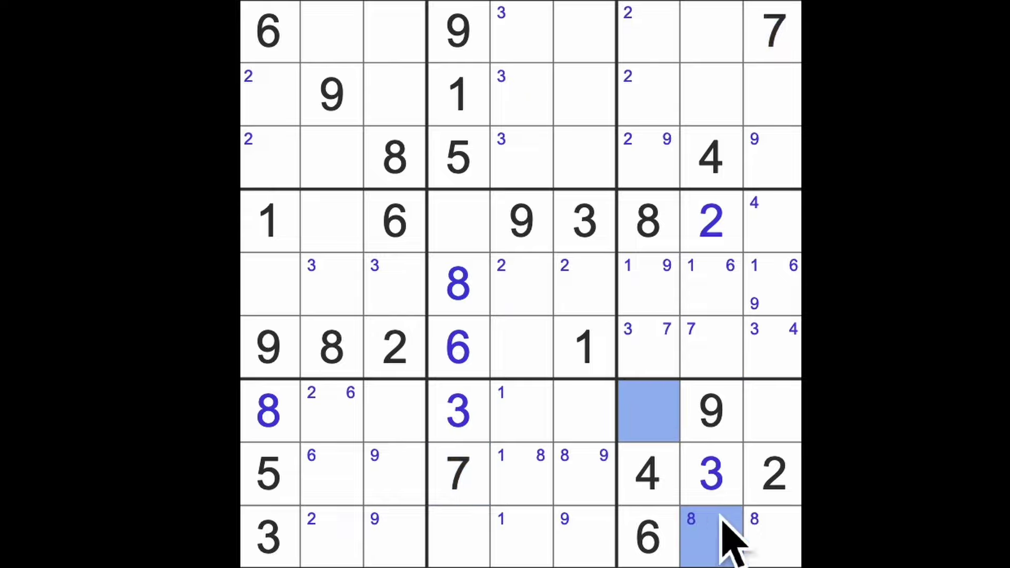
key("7")
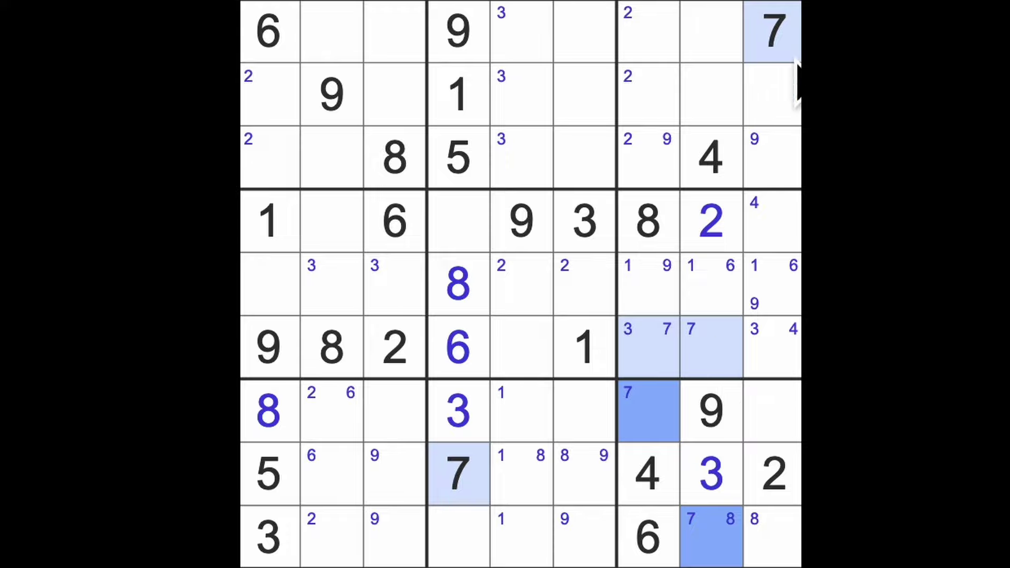
- Pencil 5 into r5c2–c3 and enter 4 at row 5, column 1
left_click_drag(774, 32, 794, 233)
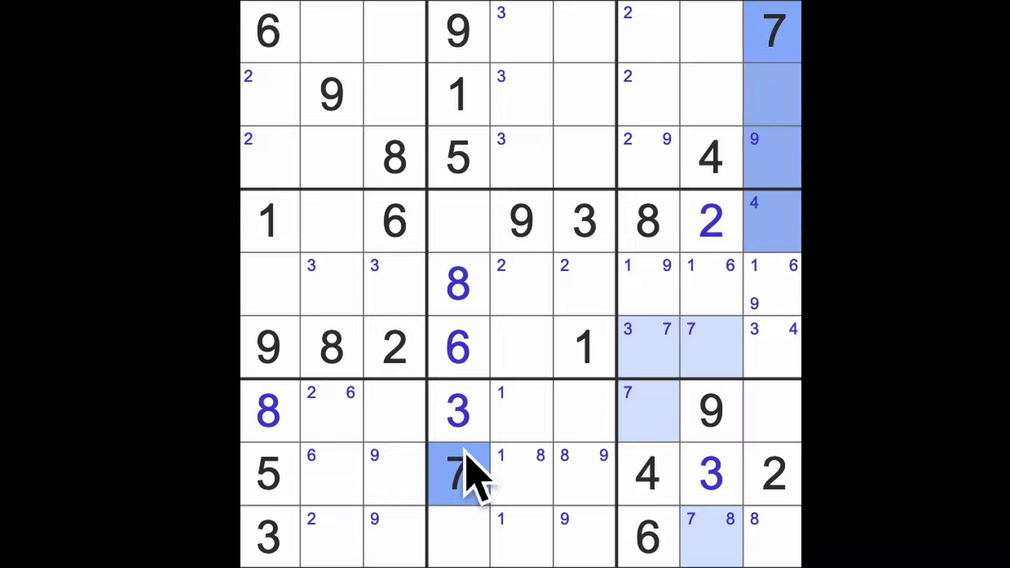
left_click_drag(462, 474, 473, 272)
left_click(331, 220)
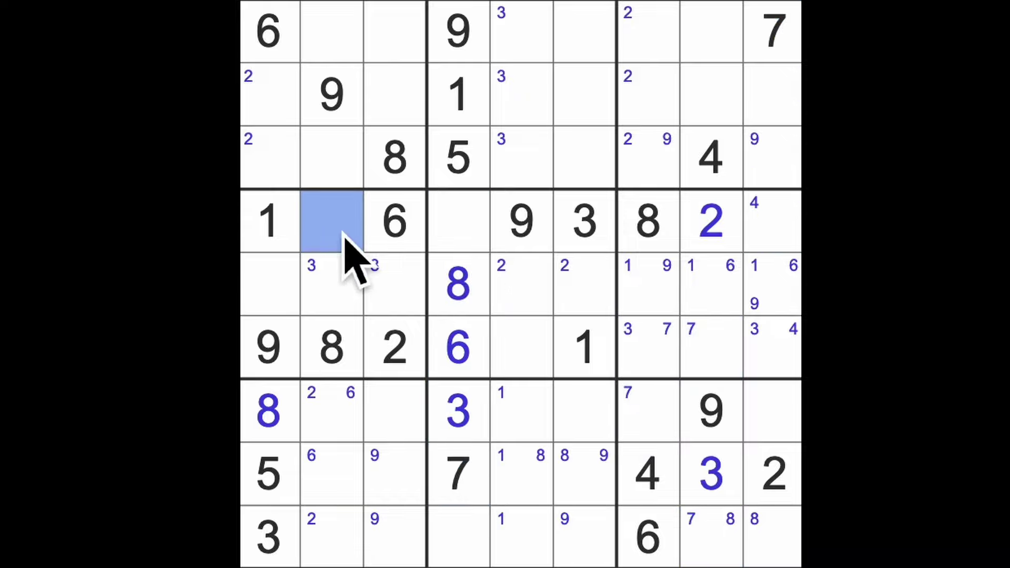
type("7")
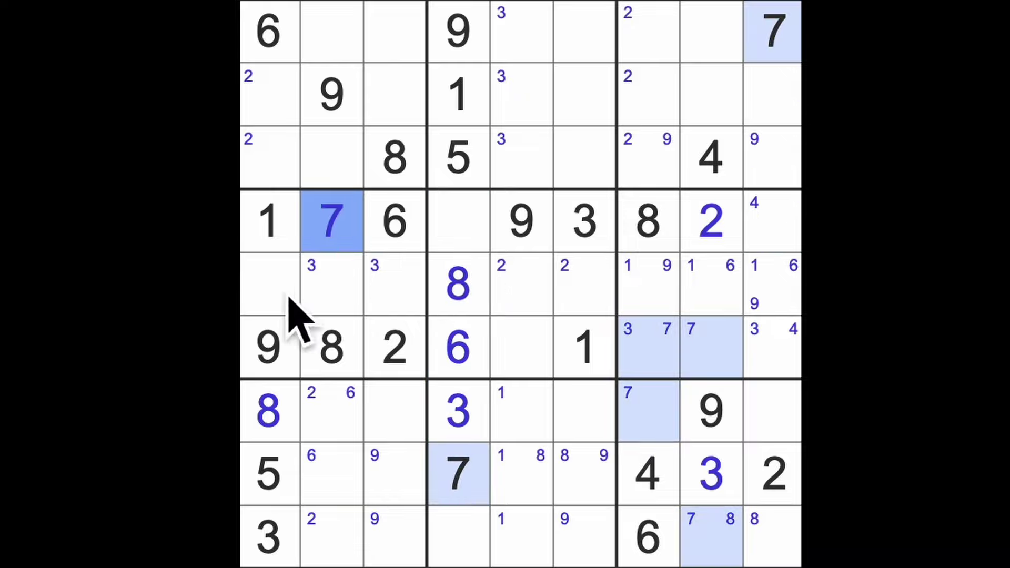
left_click_drag(269, 289, 391, 292)
left_click(393, 285, "shift")
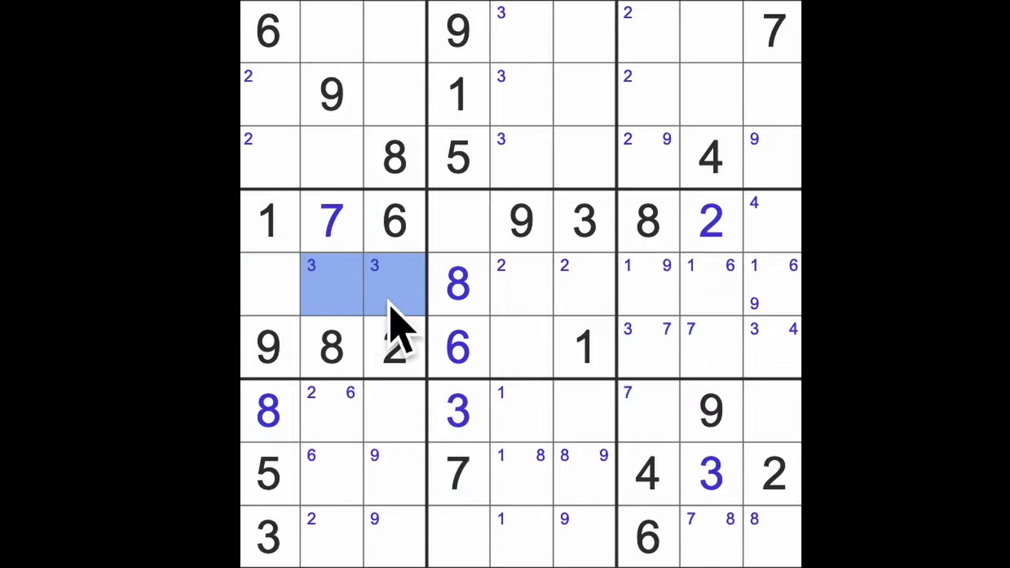
key("5")
left_click(268, 316)
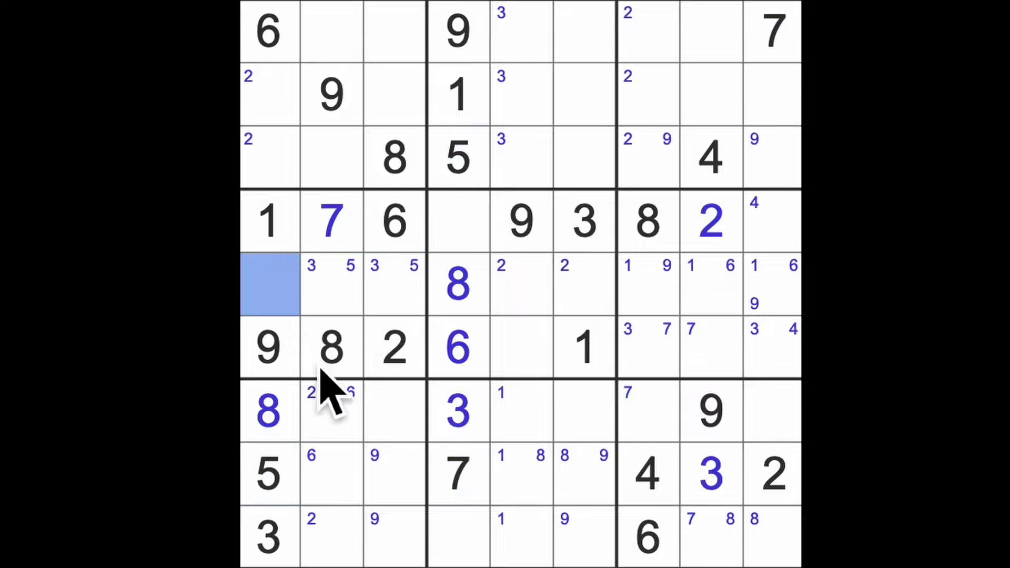
key("4")
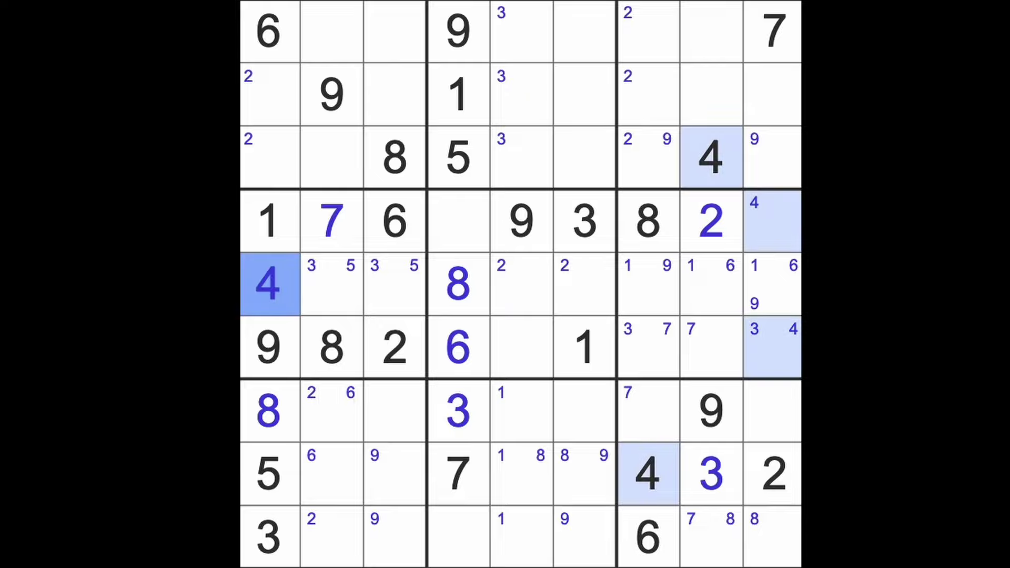
- Pencil candidate 7 into r2c1–r3c1, r7c3 and r9c3, and r5c5–r5c6
left_click_drag(272, 94, 272, 158)
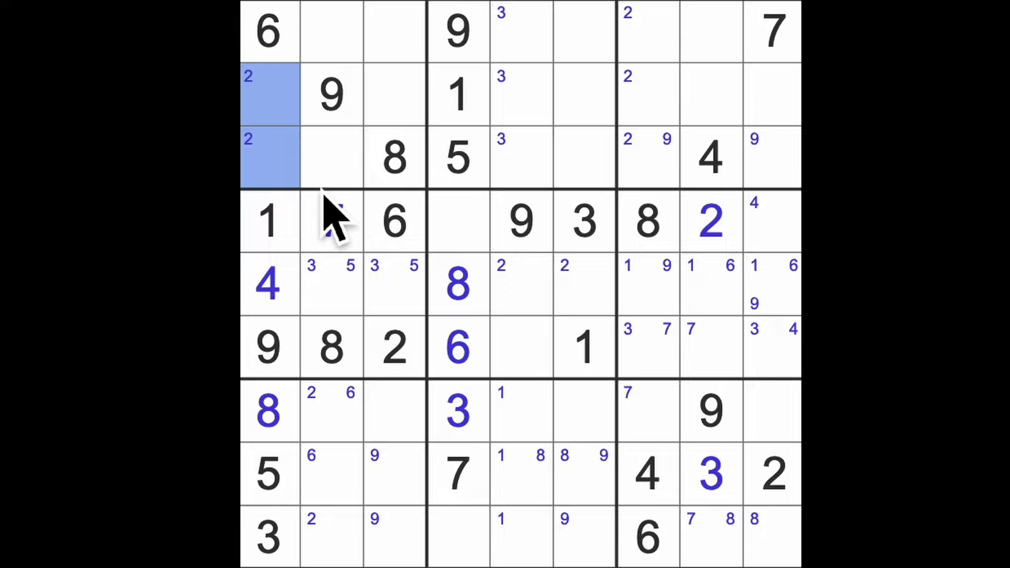
key("7")
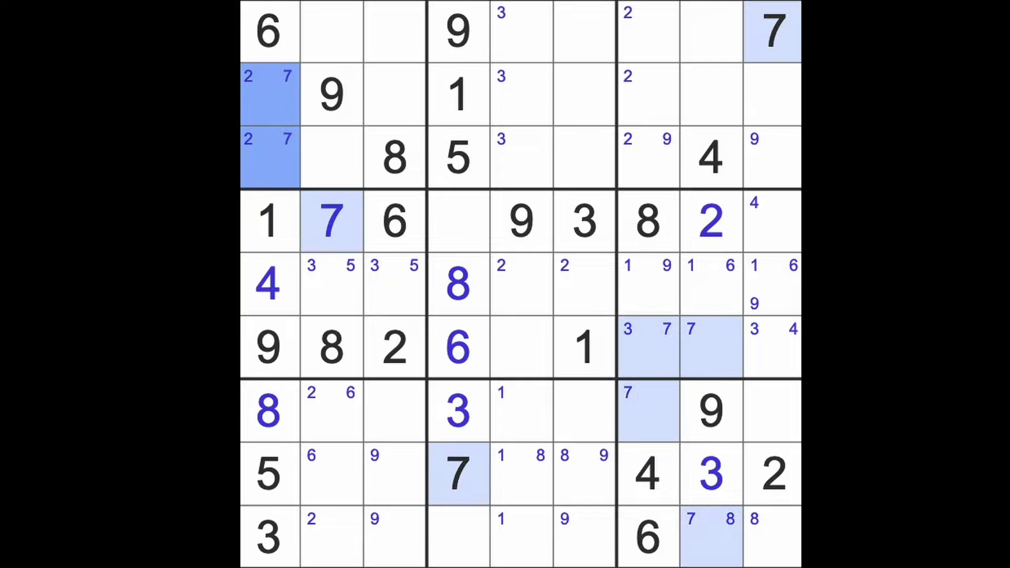
left_click(395, 429)
left_click(395, 537, "ctrl")
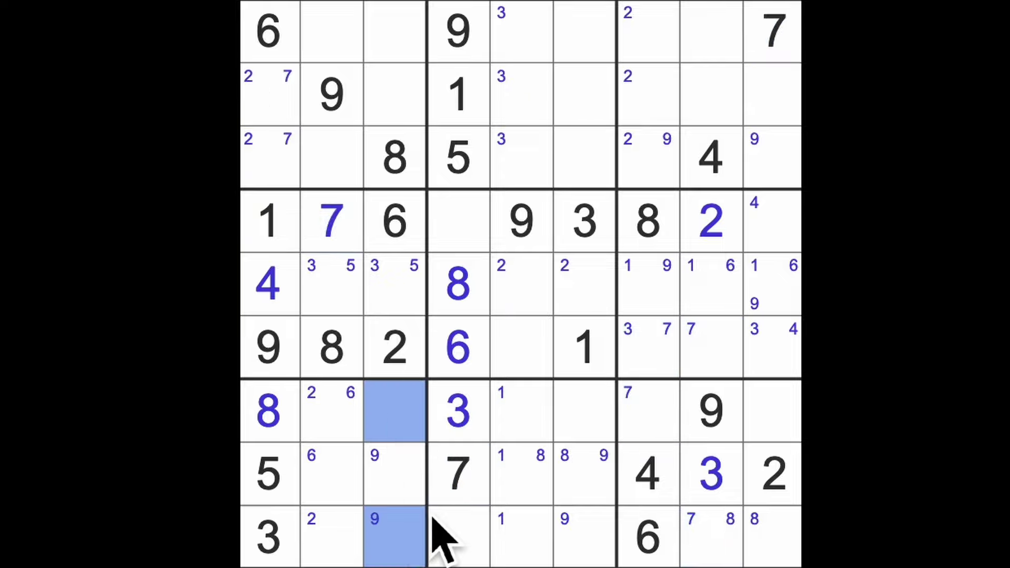
key("7")
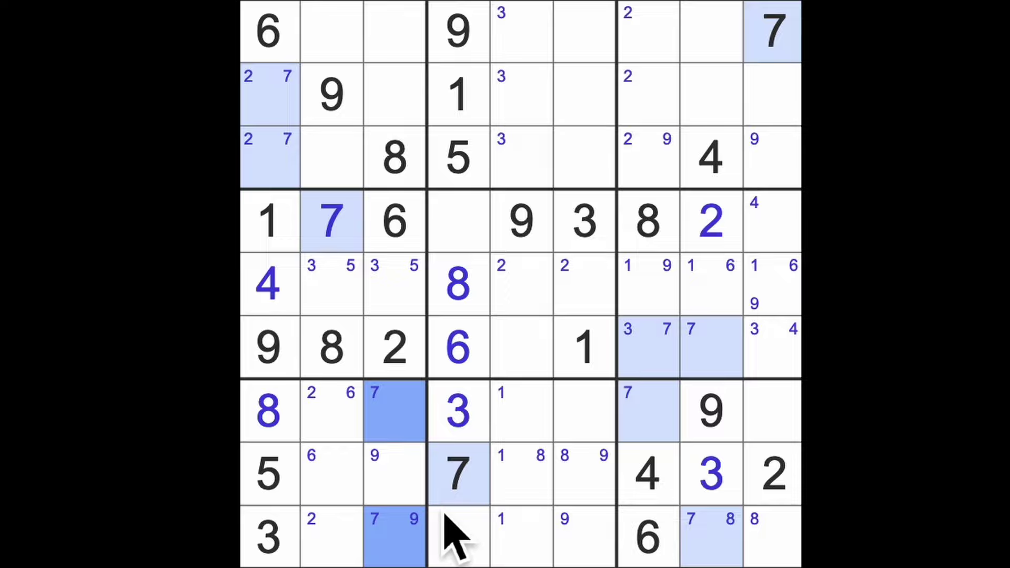
left_click_drag(521, 284, 585, 284)
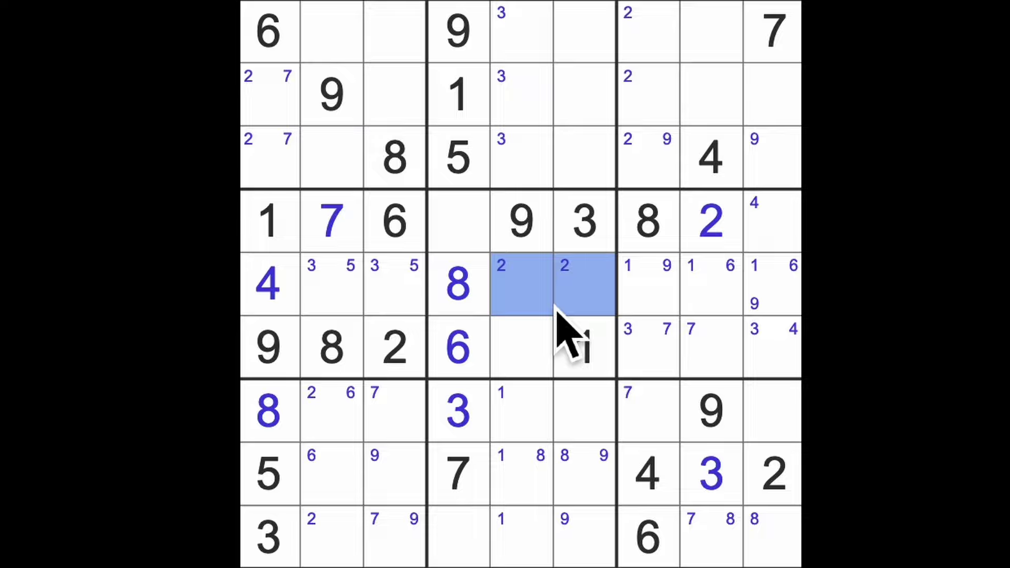
key("7")
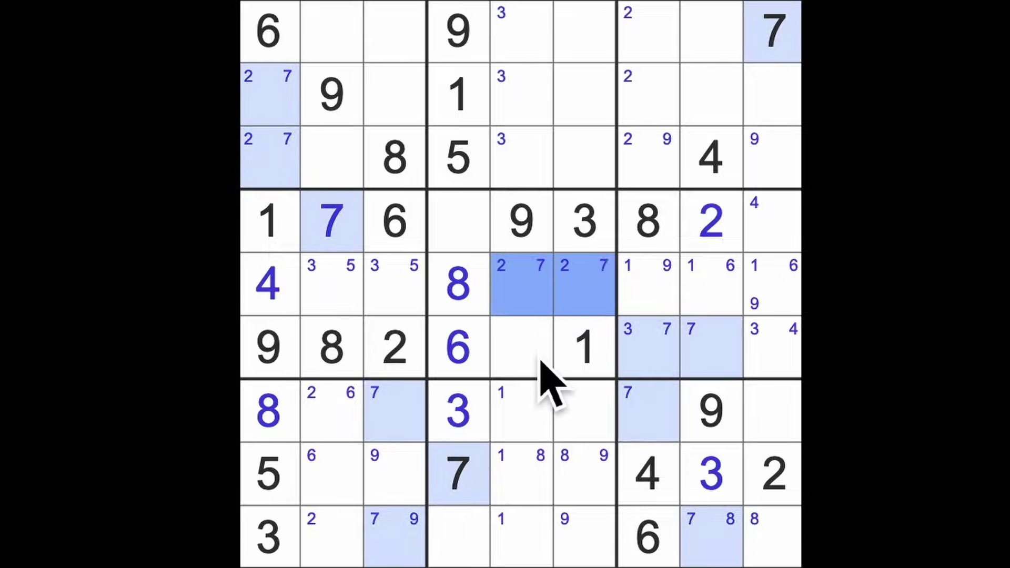
left_click(462, 225)
left_click(521, 348, "ctrl")
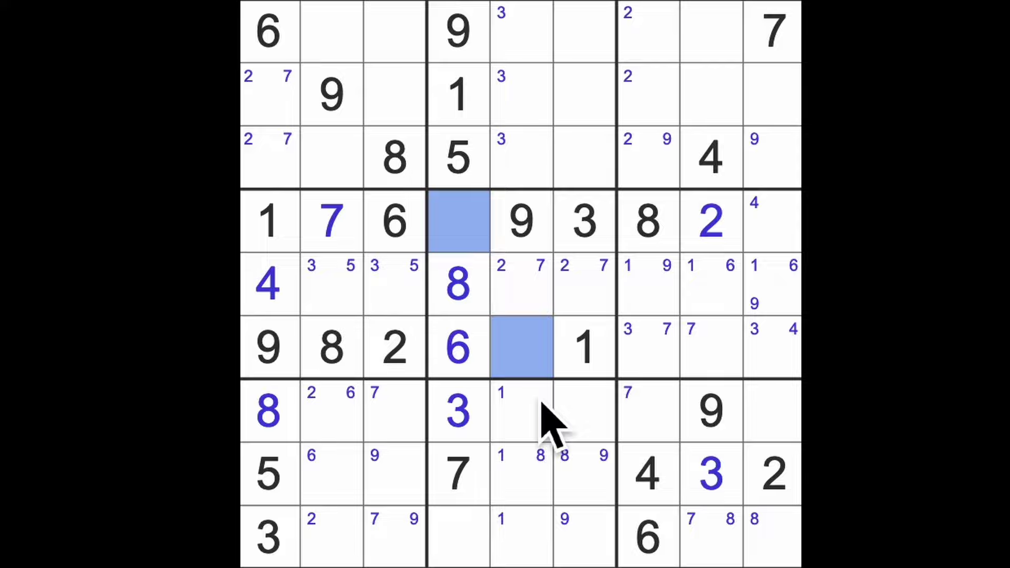
- Enter 5 at r6c5, 4 at r4c4 and r6c9, and 5 at r4c9
left_click(462, 221)
left_click(521, 348)
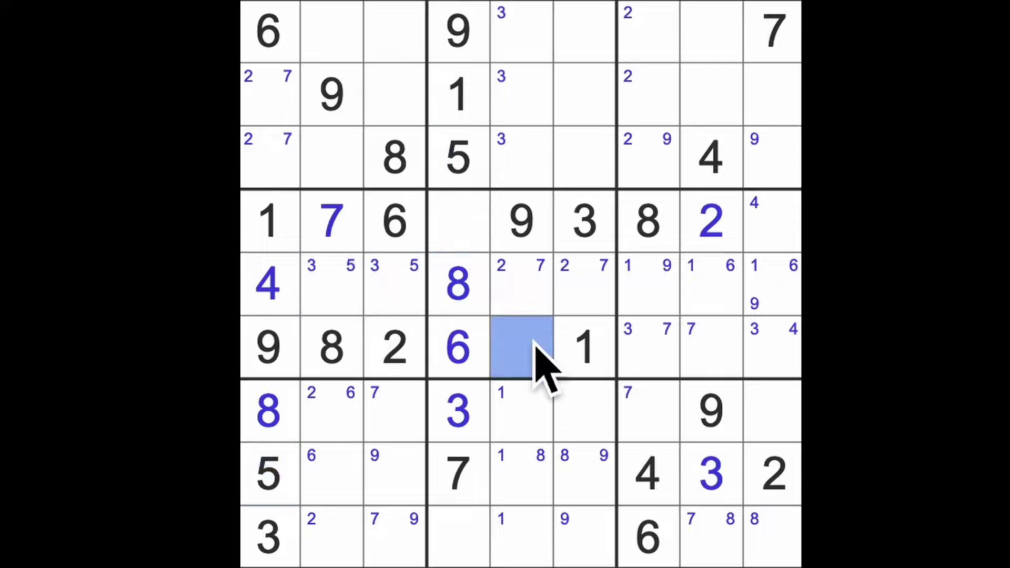
key("5")
left_click(462, 225)
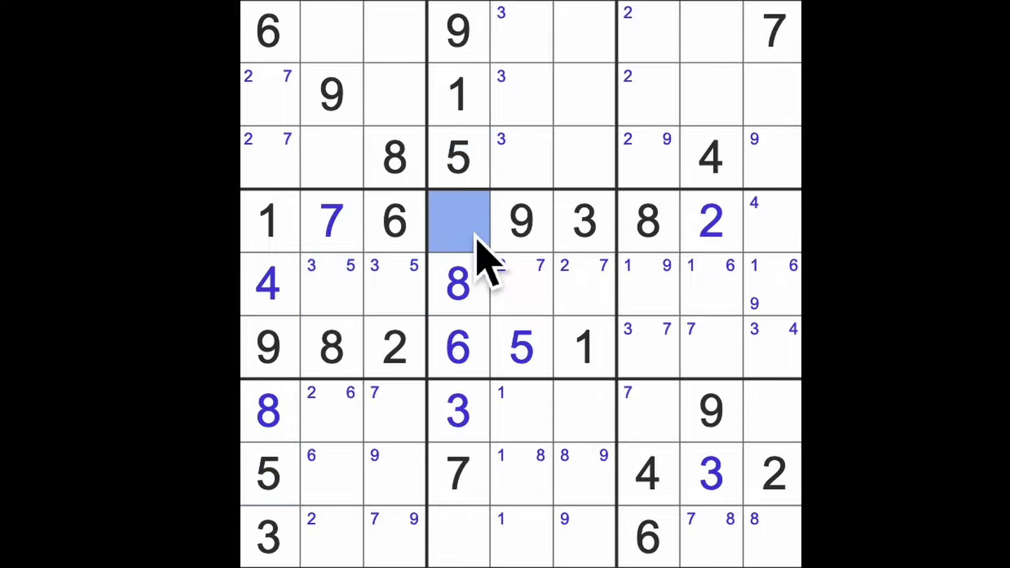
key("4")
left_click(774, 347)
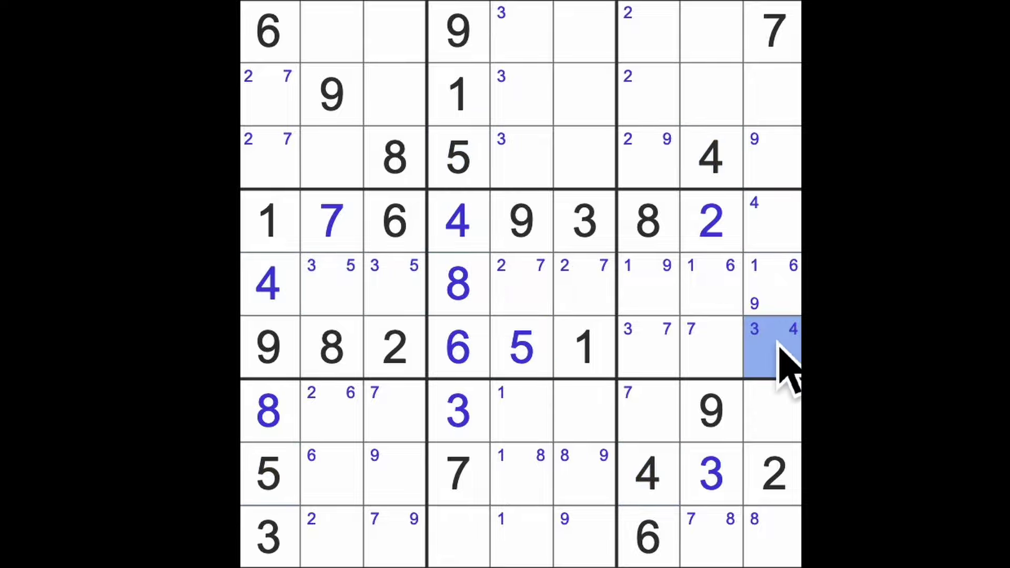
key("4")
left_click(774, 225)
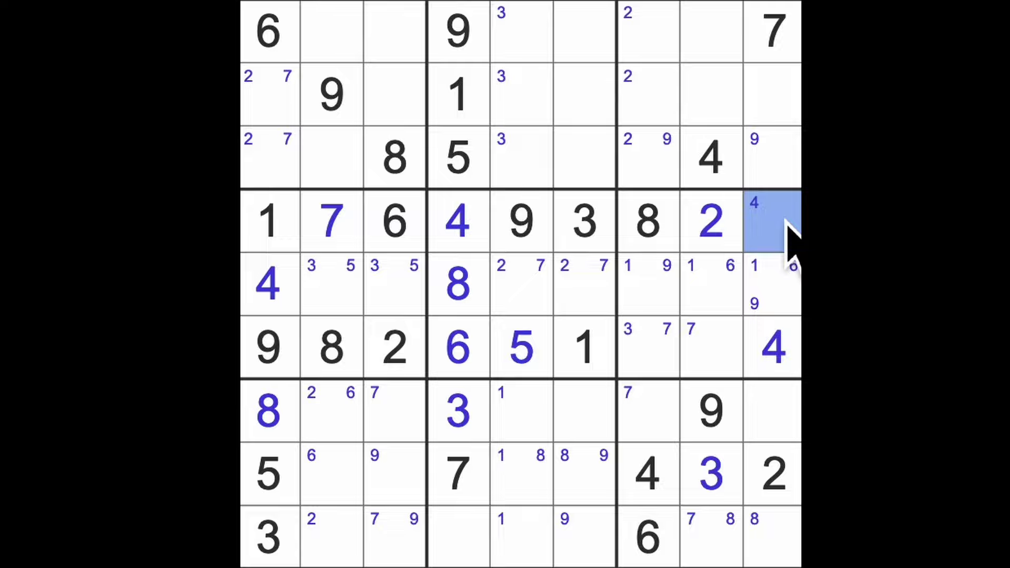
key("5")
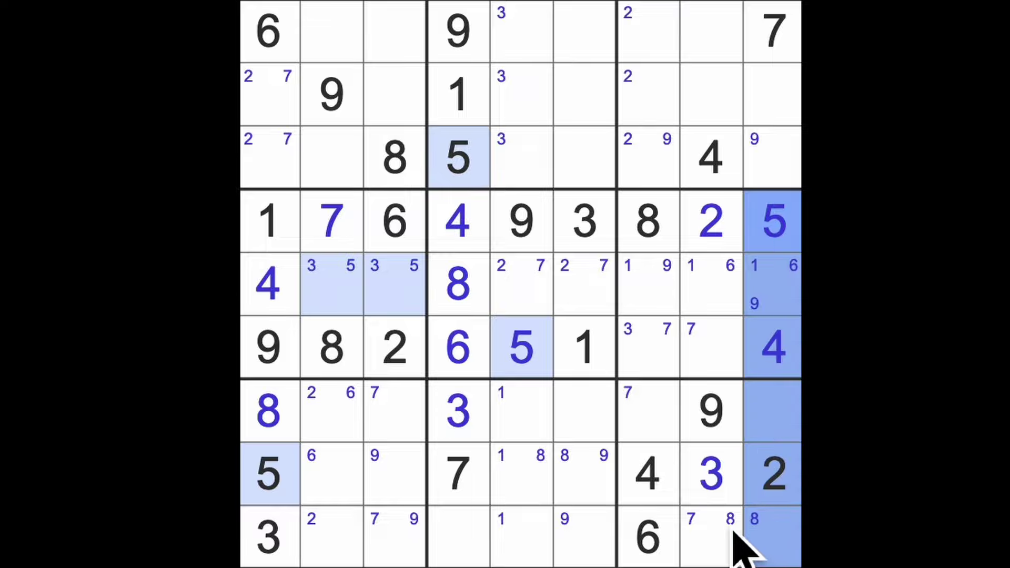
- Pencil candidate 5 into r7c7 and r9c8, and remove candidate 8 from r9c8
left_click(722, 545)
left_click(655, 418, "ctrl")
key("5")
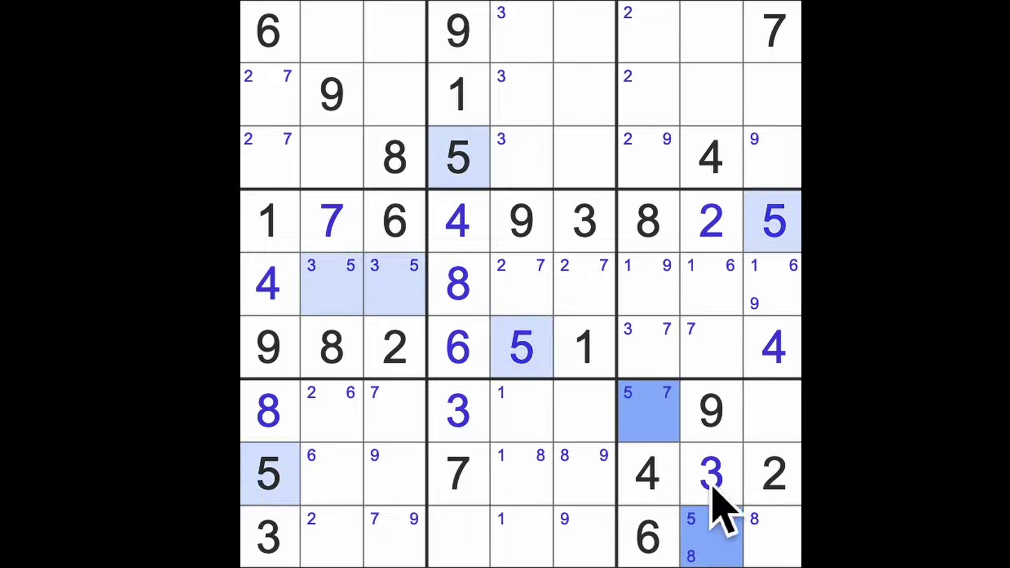
left_click(719, 536)
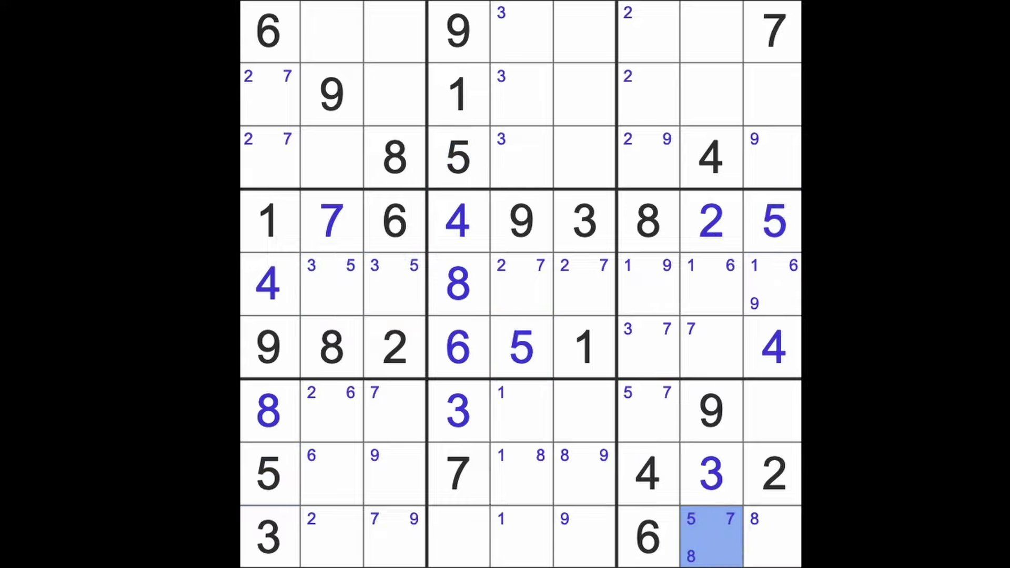
key("8")
- Place 8 in the bottom-right corner and pencil 8 into r1c8 and r2c8
left_click(774, 545)
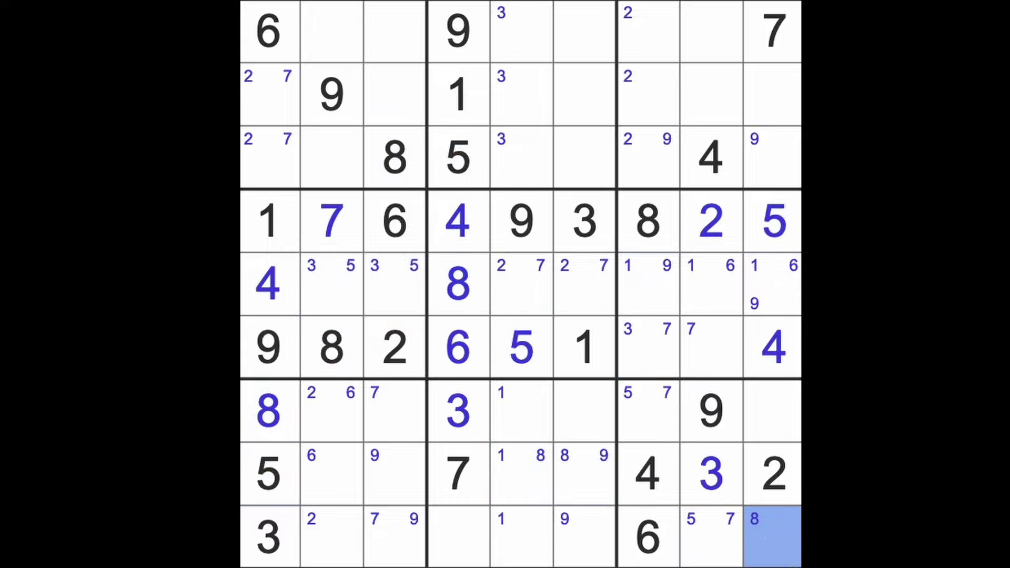
key("8")
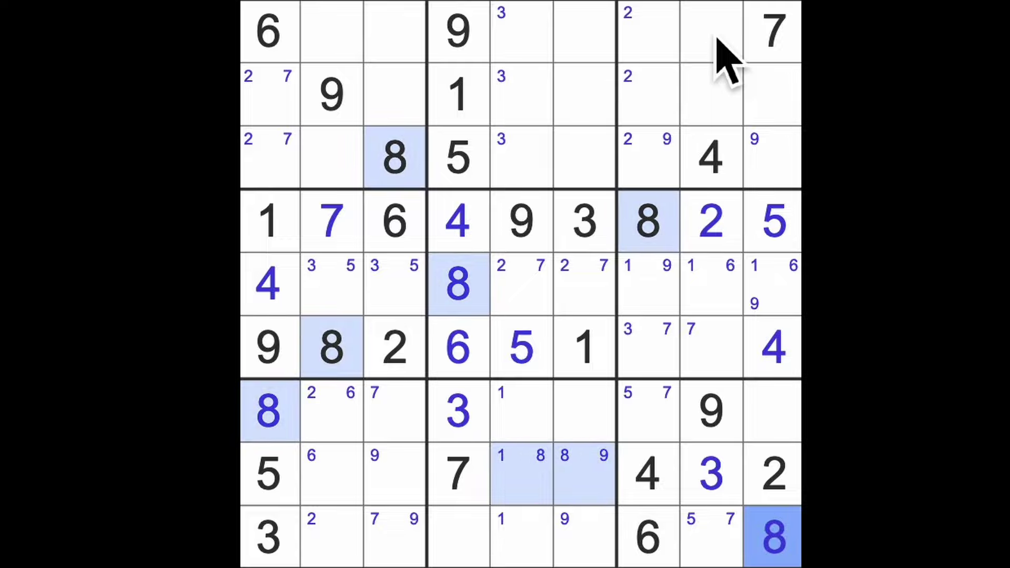
left_click_drag(711, 32, 714, 103)
key("8")
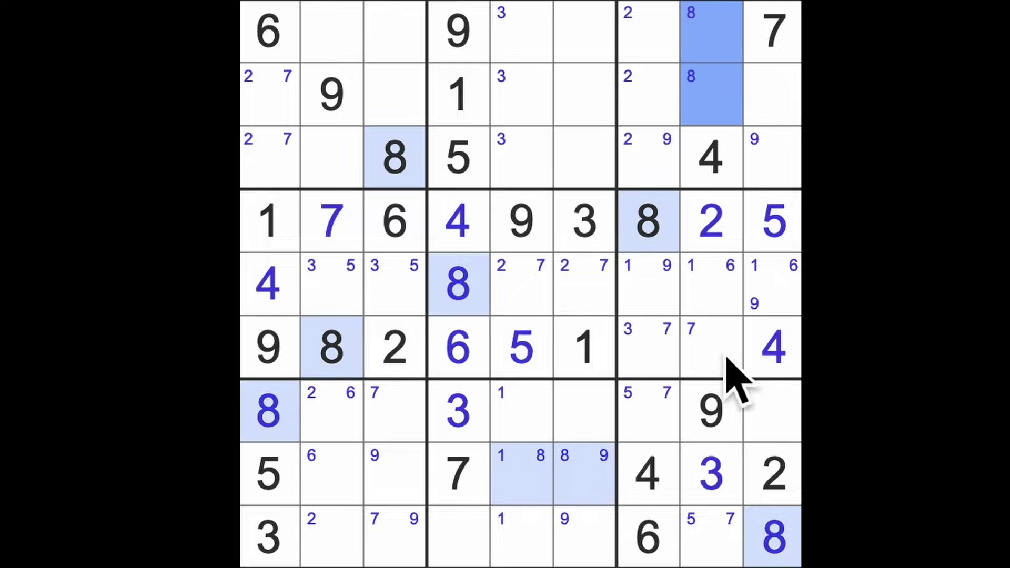
- Enter 3 at r6c7, 7 at r6c8, and 7 at r7c7
left_click(711, 474)
left_click(669, 388)
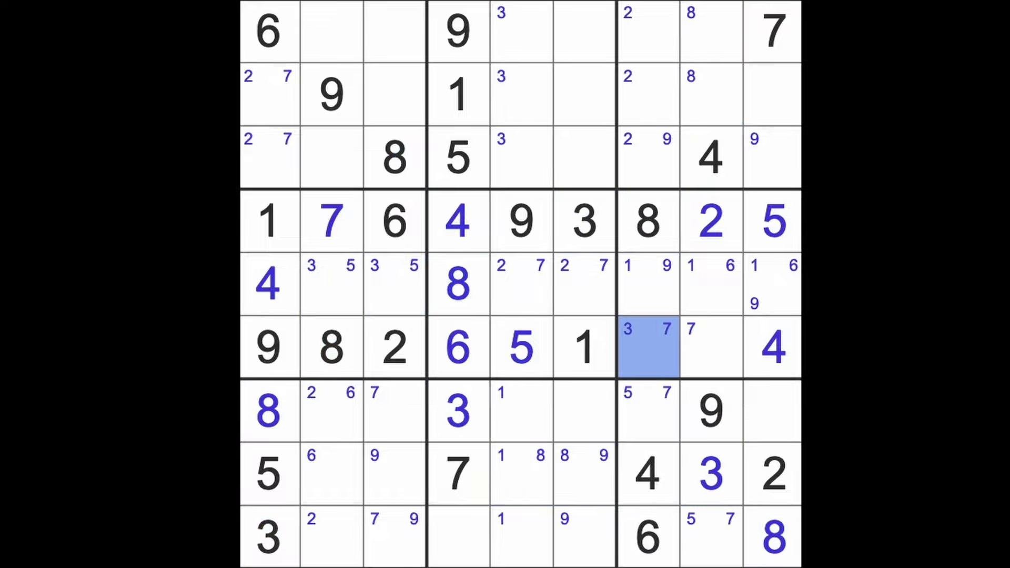
key("3")
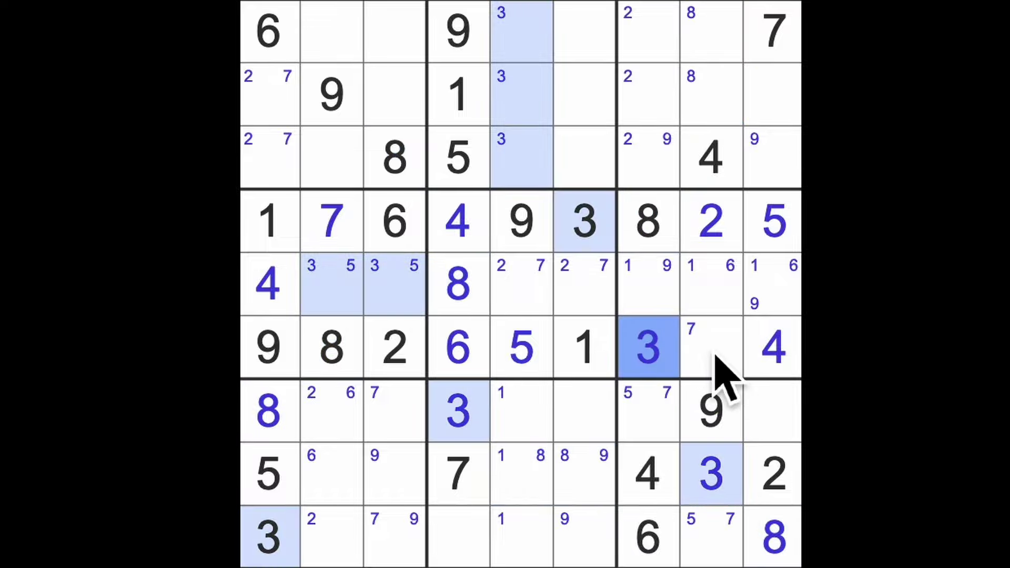
left_click(710, 348)
key("7")
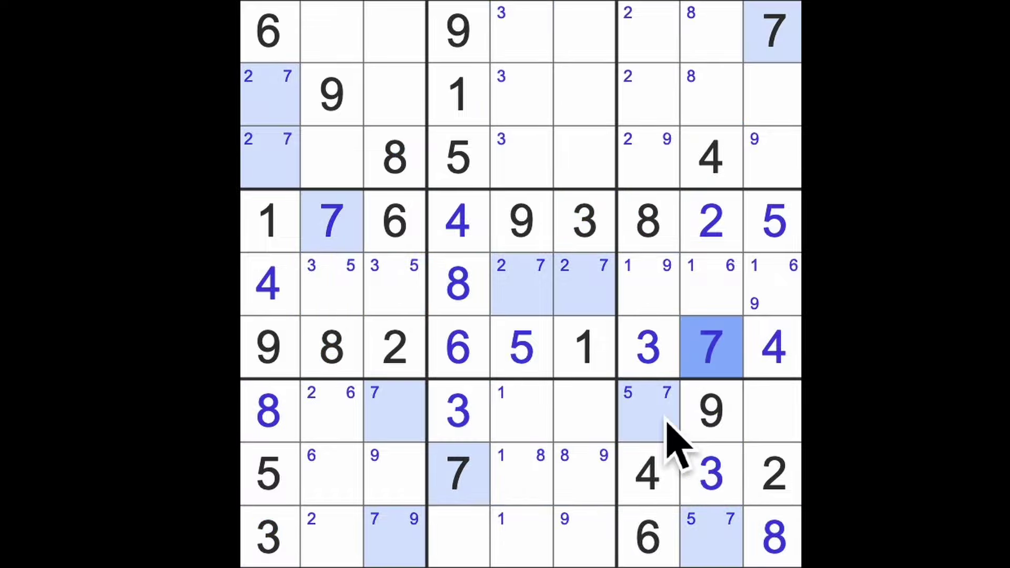
left_click(647, 411)
key("7")
- Enter 5 at r9c8 and 1 at r7c9 to complete the bottom-right box
left_click(710, 537)
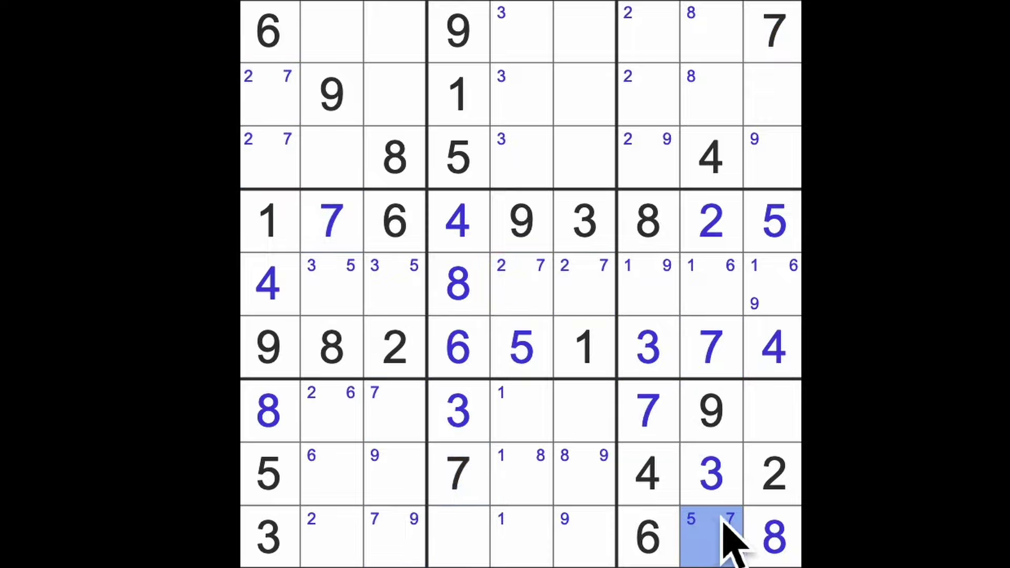
key("5")
left_click(774, 427)
key("1")
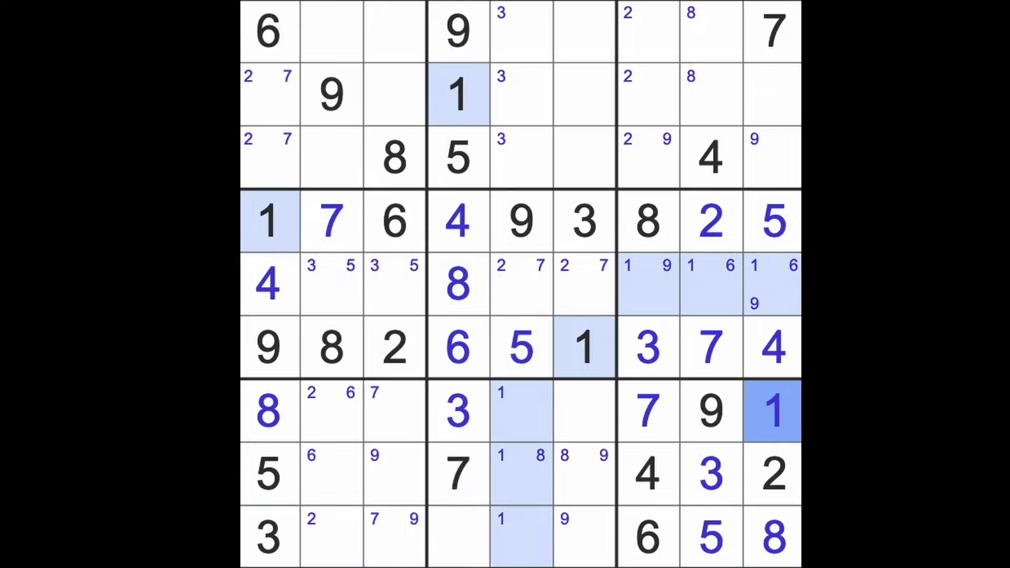
- Remove the stale candidate 1 from r7c5 and r5c9, then review the 1s and 2s
left_click(525, 418)
key("Delete")
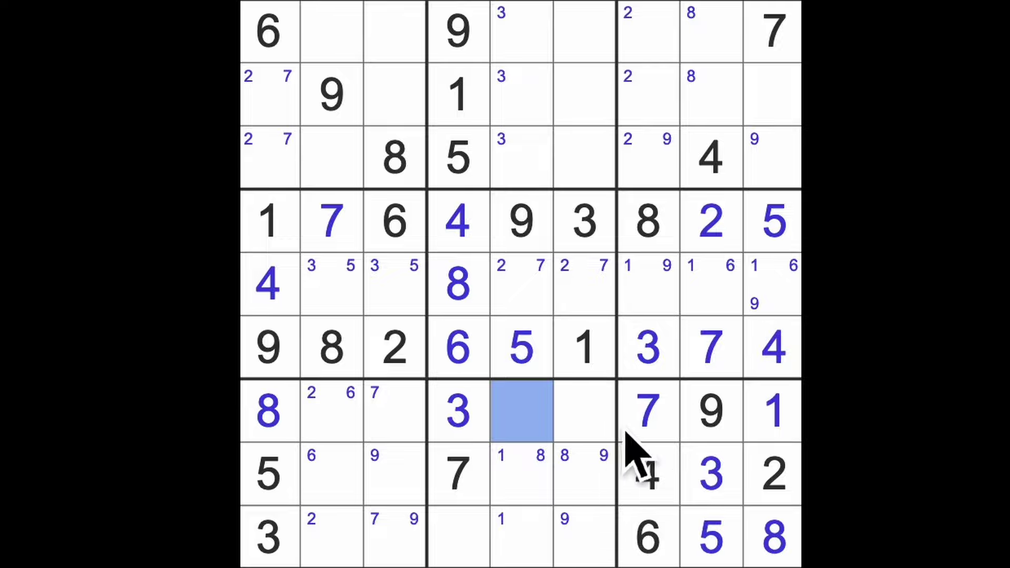
left_click(773, 285)
key("1")
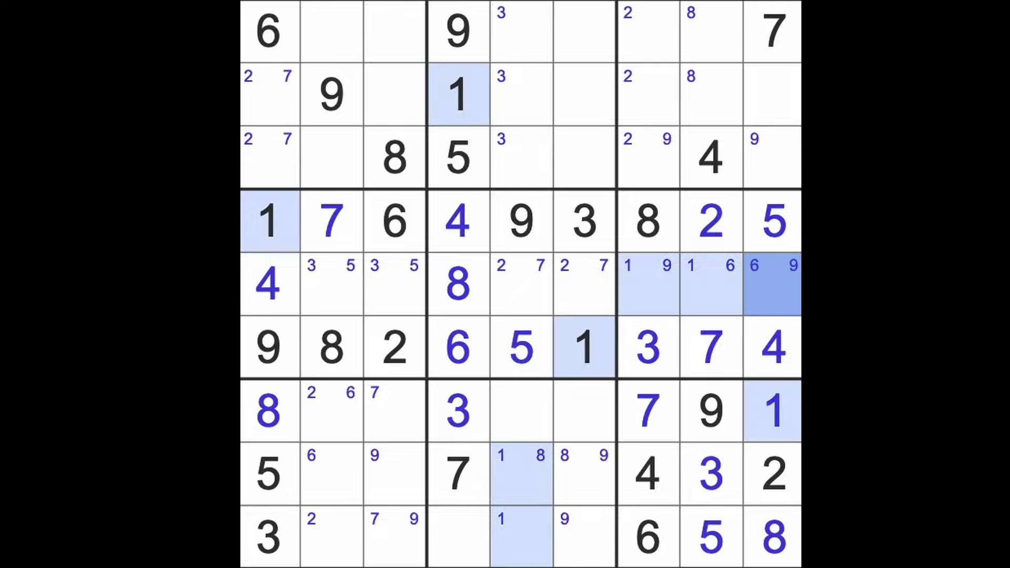
left_click(786, 414)
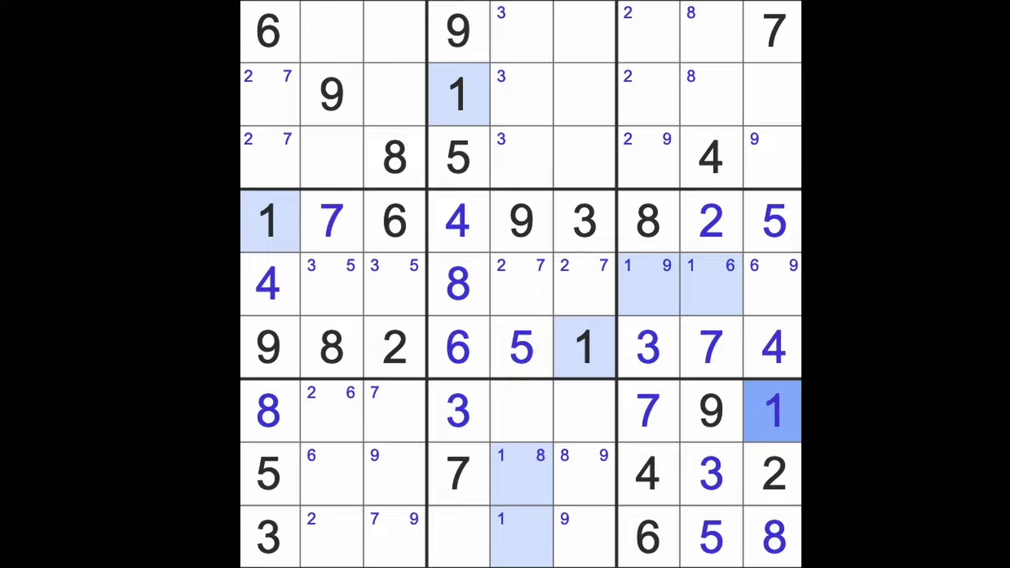
key("Escape")
left_click(785, 415)
left_click(774, 473)
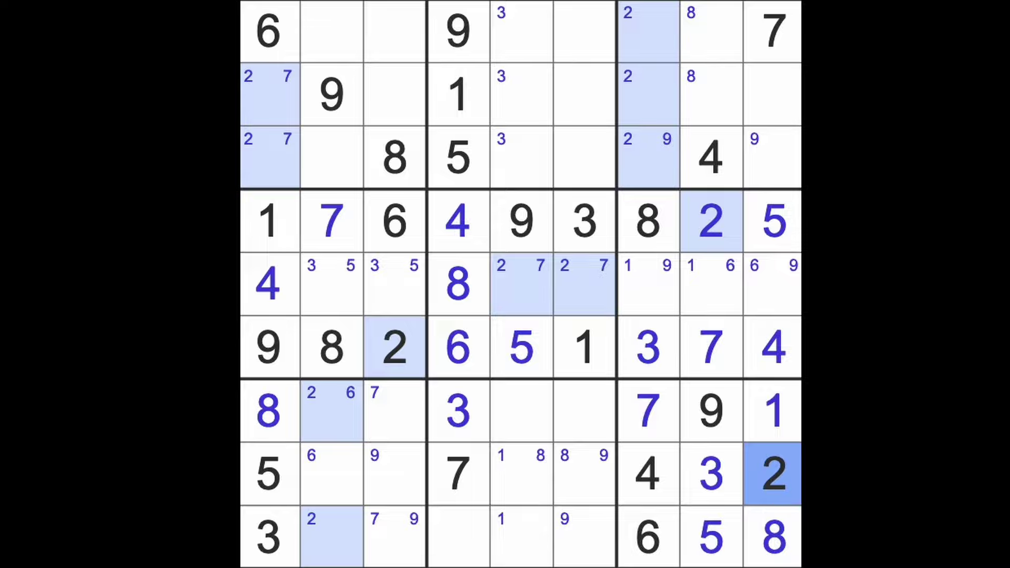
- Pencil candidate 3 into r2c9 and r3c9, then select the empty cell r9c4
left_click(710, 474)
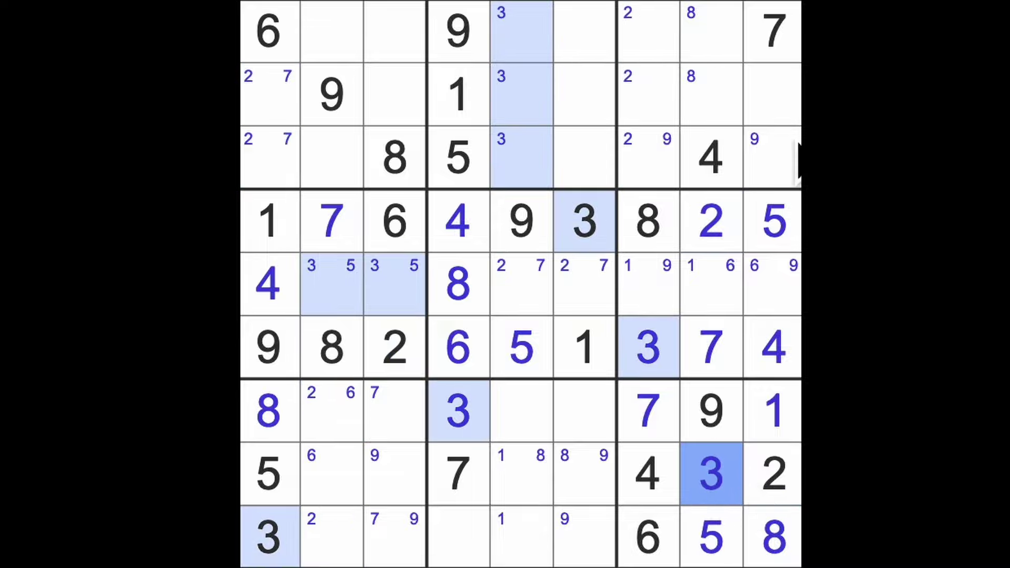
left_click_drag(774, 158, 774, 95)
key("3")
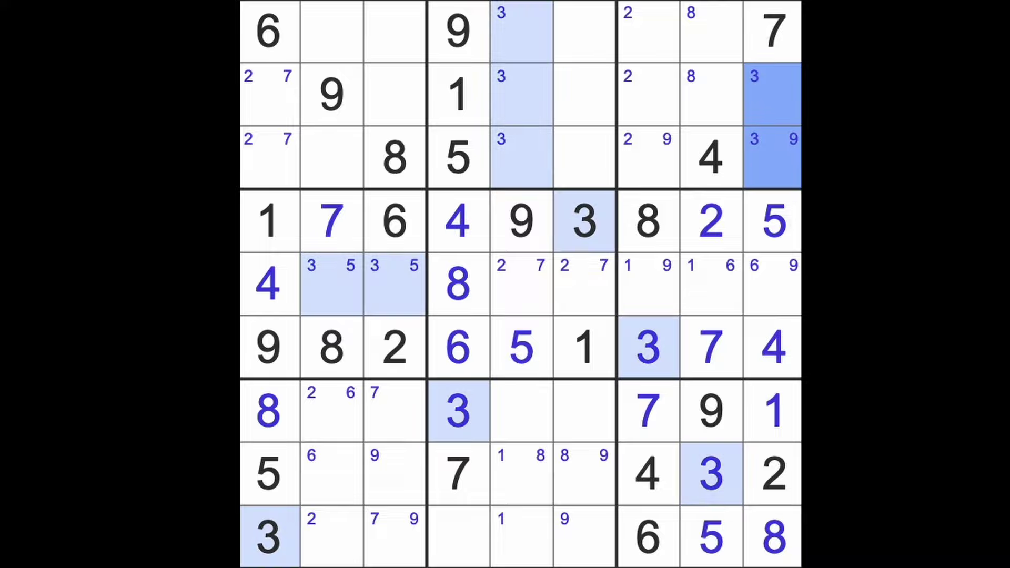
left_click(710, 158)
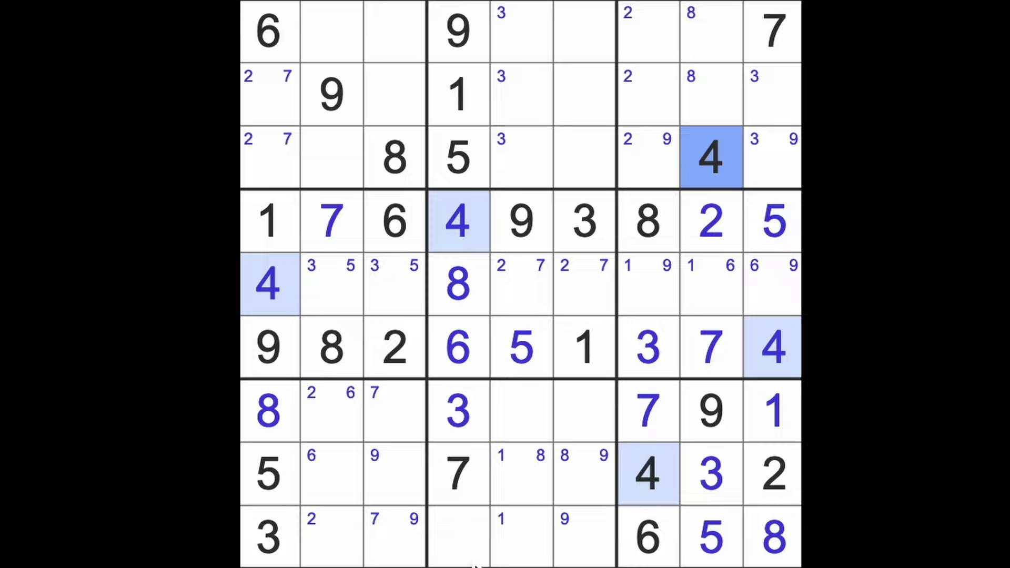
left_click(486, 532)
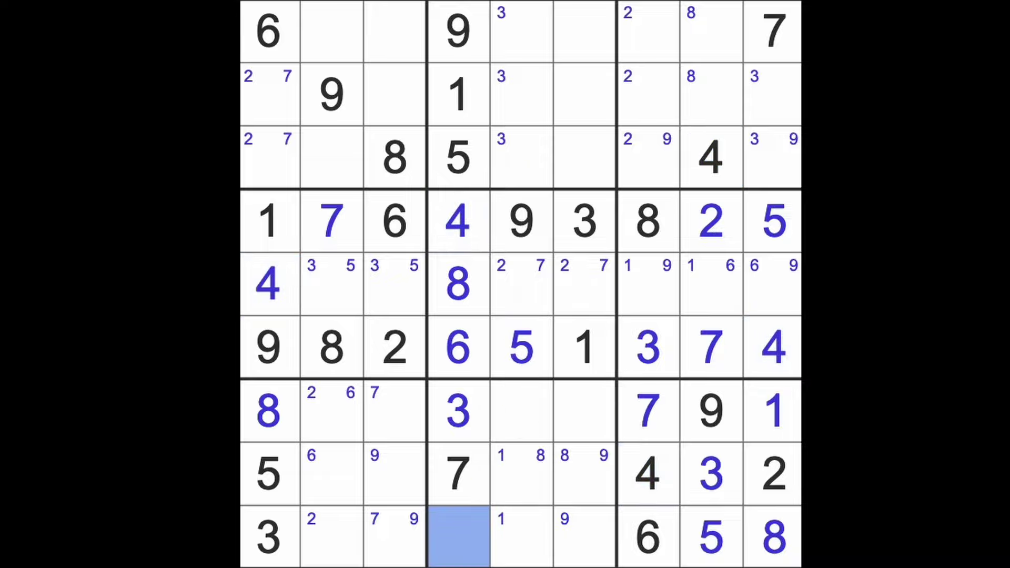
- Enter 2 at r9c4 and r7c2, 6 at r8c2, and clear r9c2's pencilled 2
key("2")
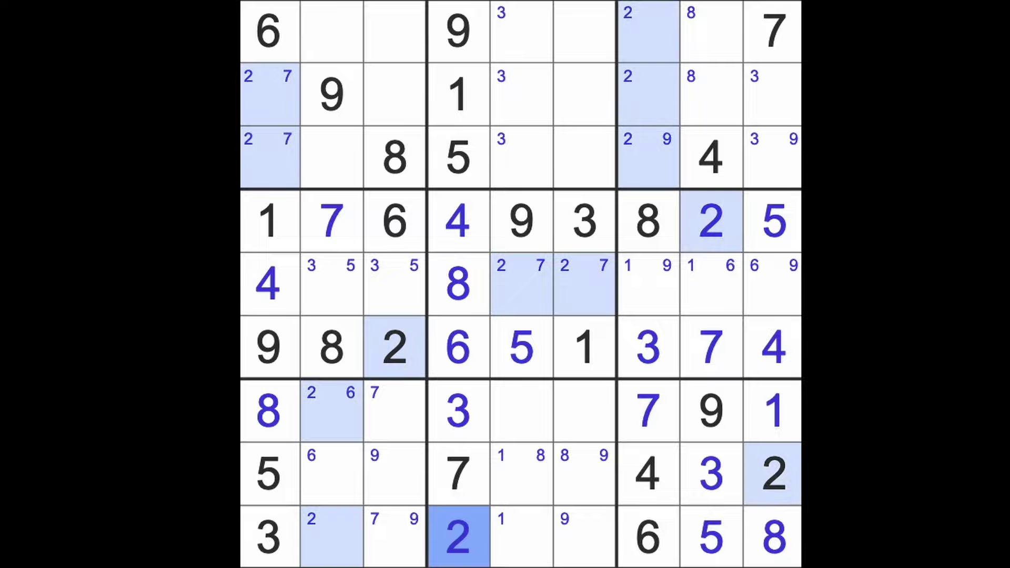
left_click(332, 411)
key("2")
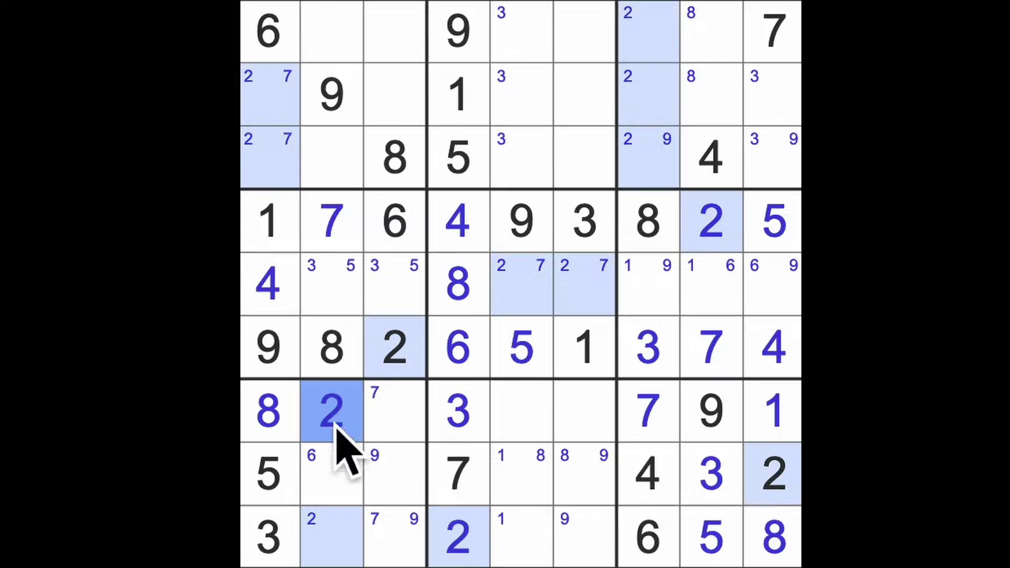
left_click(332, 474)
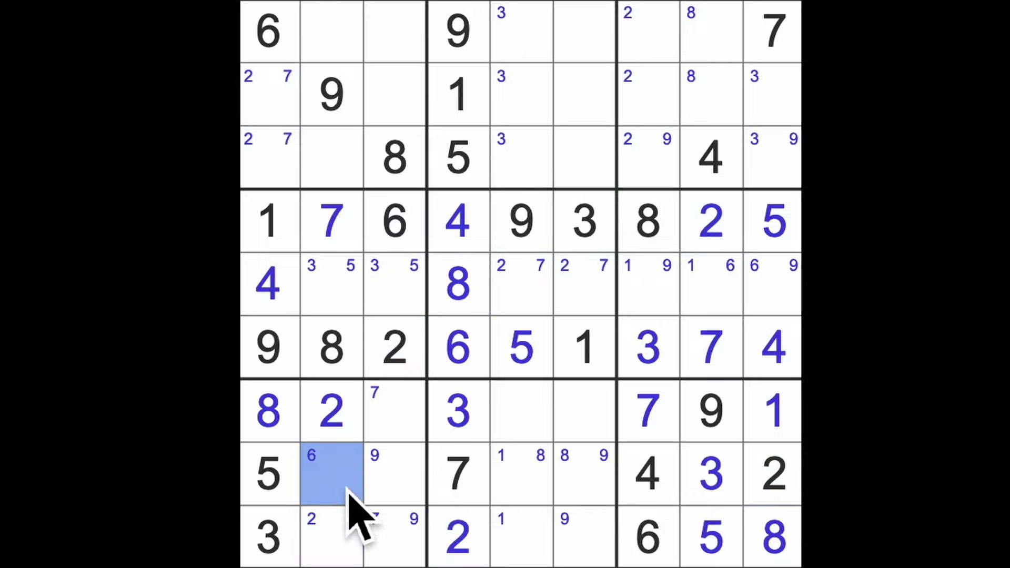
key("6")
left_click(331, 541)
key("Delete")
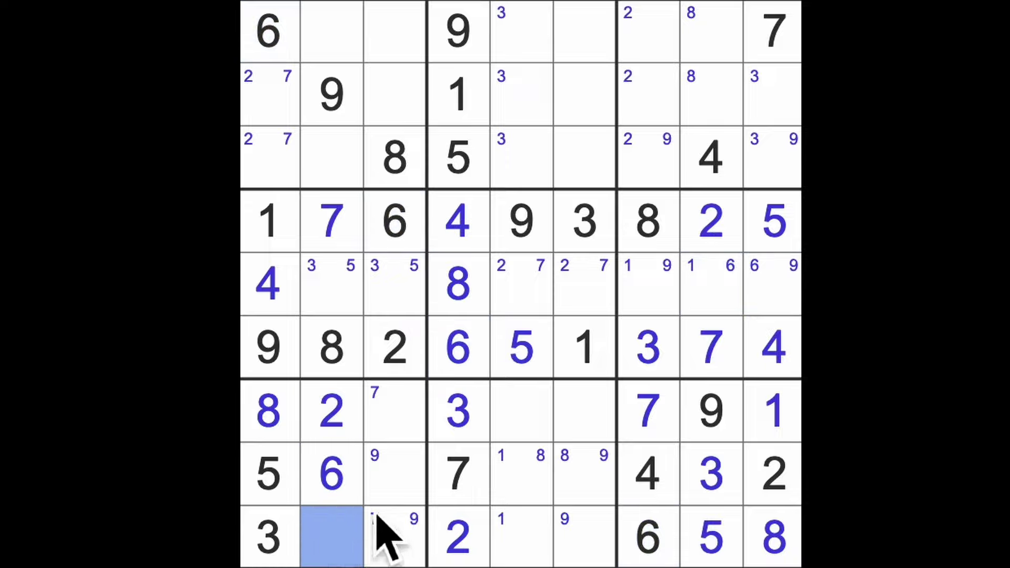
- Pencil 6 into r7c5 and r7c6, drop candidate 7 from r7c3, and enter 7 at r9c3
left_click_drag(521, 411, 583, 426)
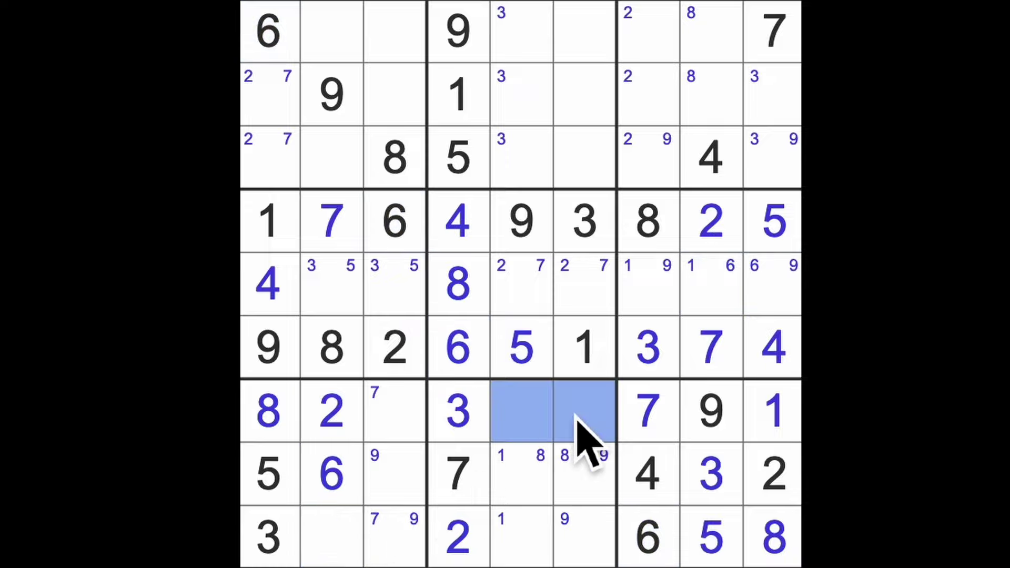
key("6")
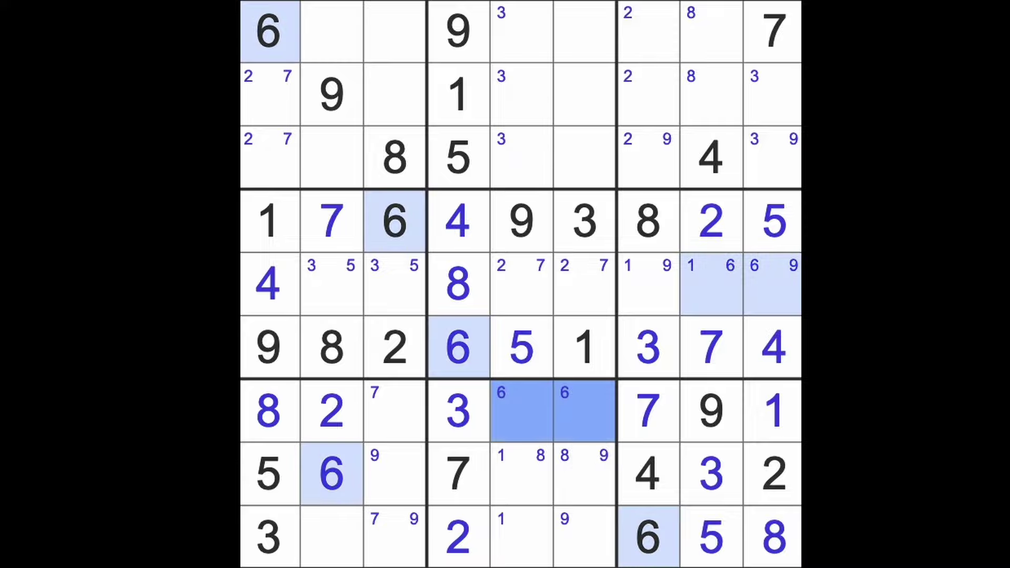
left_click(648, 426)
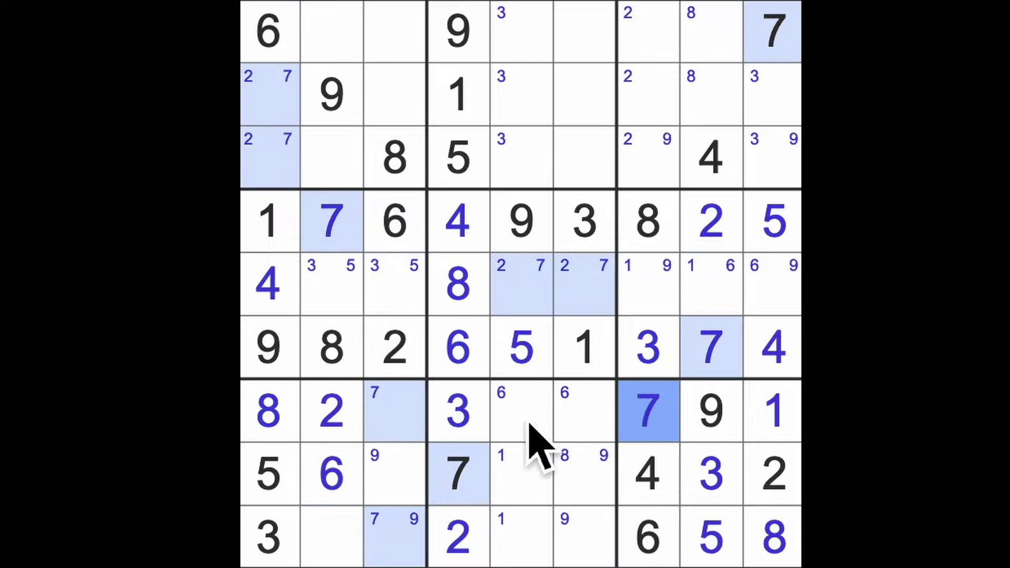
left_click(396, 410)
key("7")
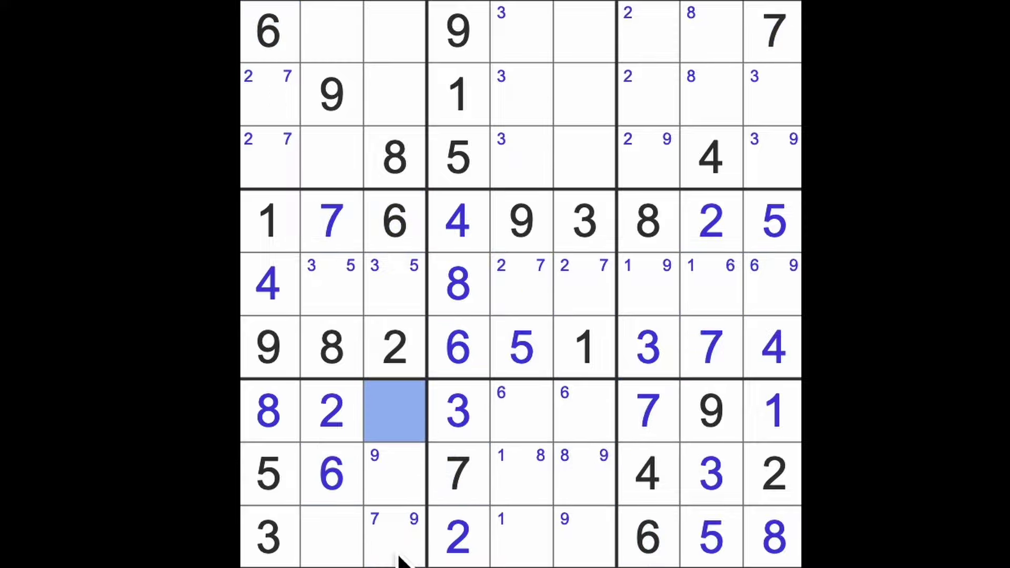
left_click(399, 553)
key("7")
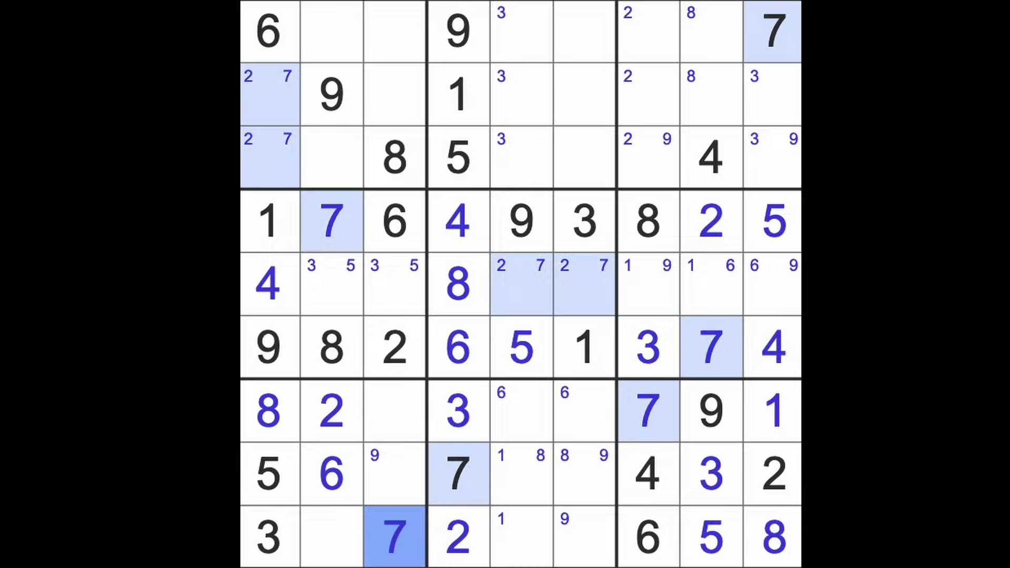
- Enter 9 at r8c3 and r9c6, 8 at r8c6, and 1 at r8c5
left_click(418, 489)
key("9")
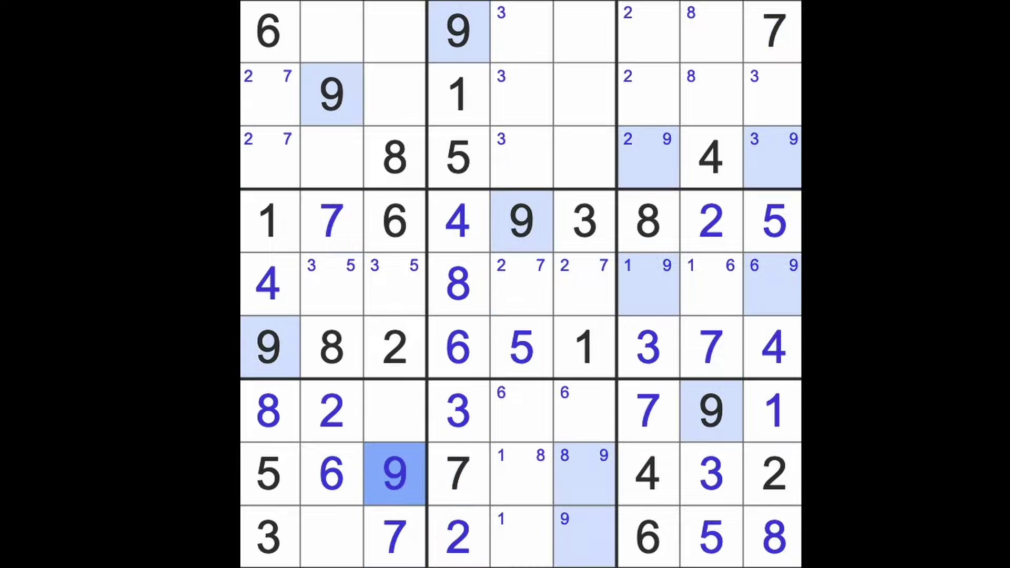
left_click(584, 537)
key("9")
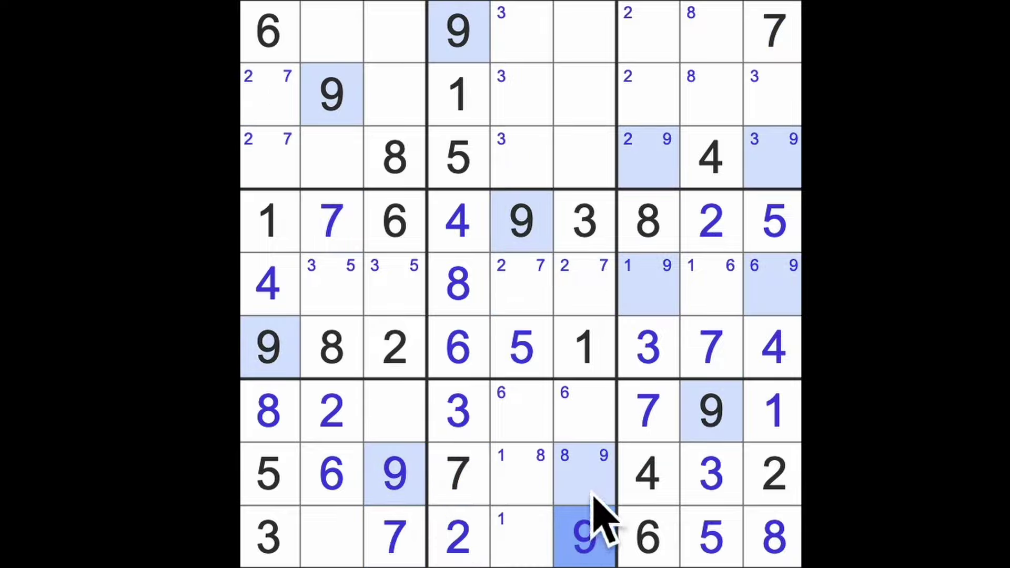
left_click(591, 490)
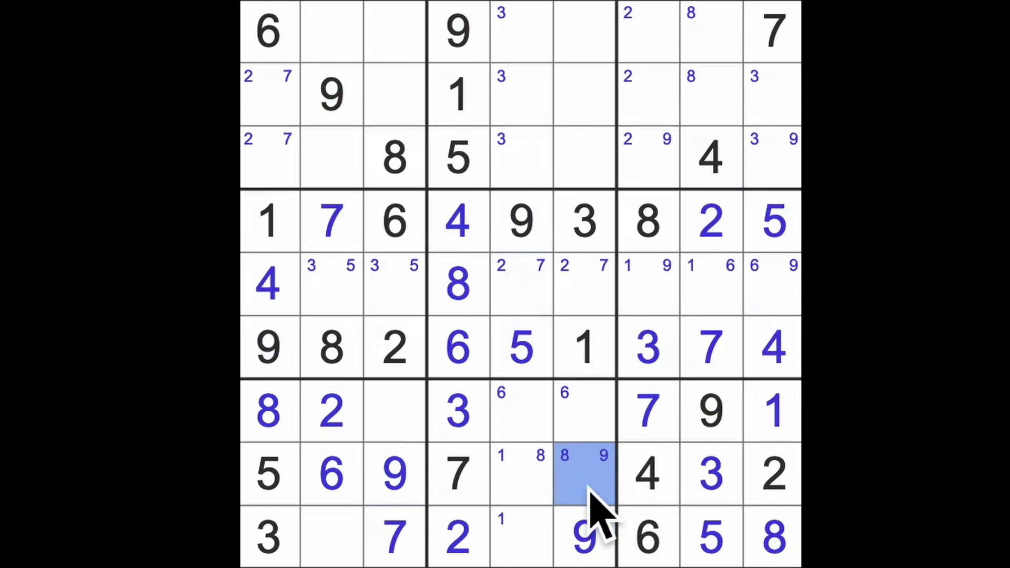
key("8")
left_click(545, 489)
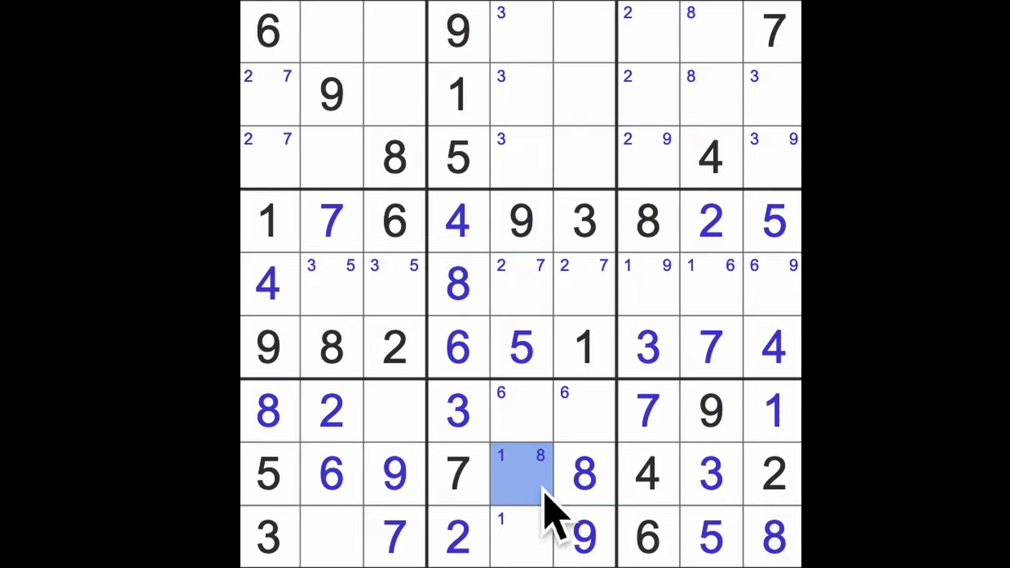
key("1")
- Enter 1 at r9c2 and 4 at r7c3
left_click(537, 537)
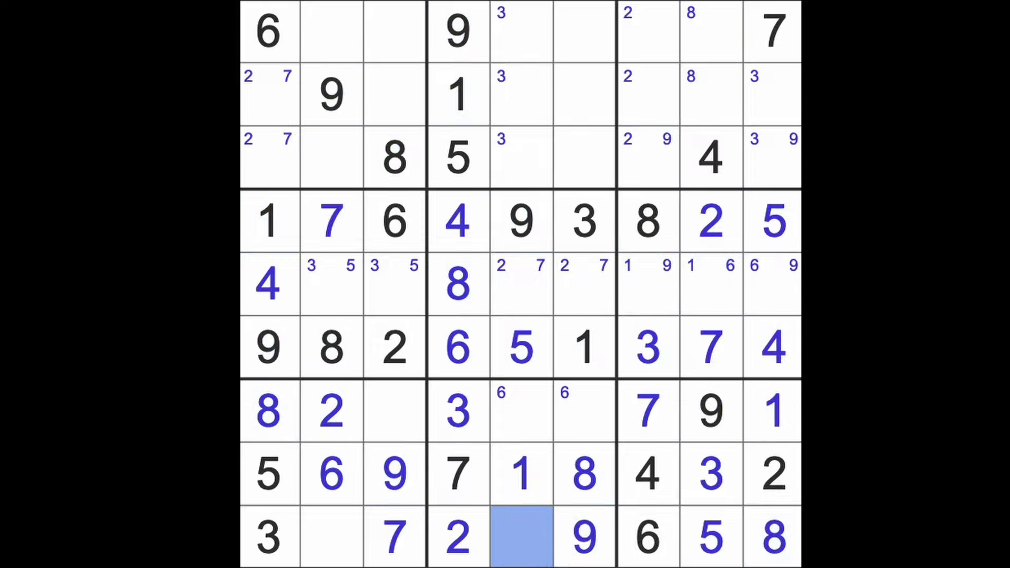
left_click(332, 538)
key("1")
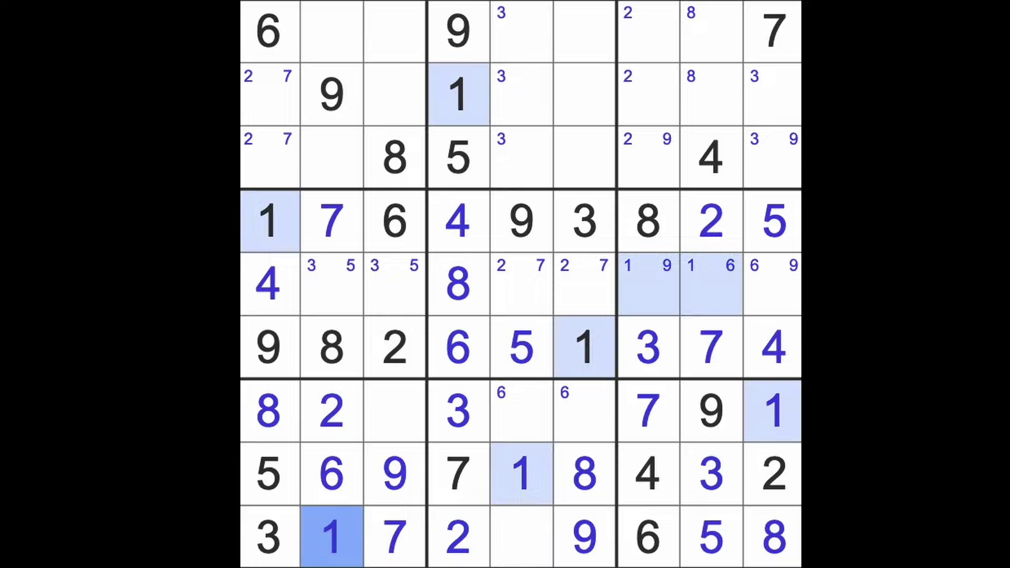
left_click(395, 537)
key("7")
left_click(394, 411)
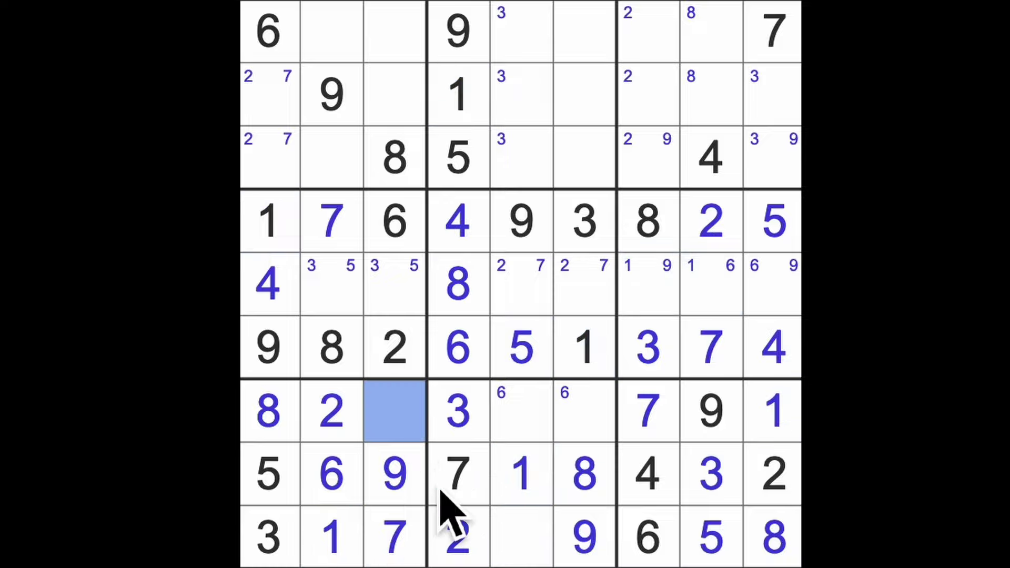
key("4")
- Enter 4 at r9c5, 5 at r7c6, 6 at r7c5, and pencil 6 into r2c6–r3c6
left_click_drag(394, 411, 584, 426)
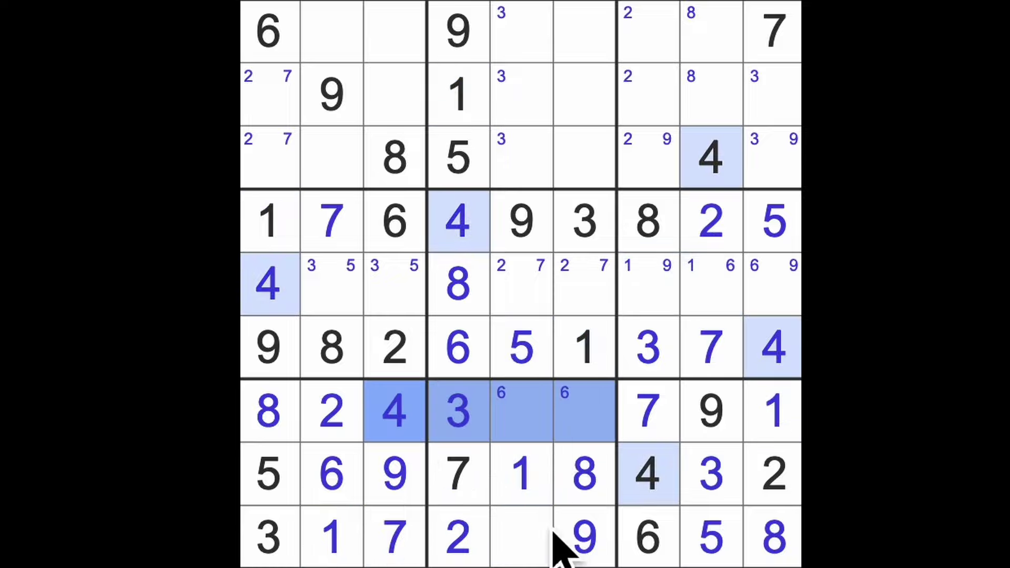
left_click(521, 536)
key("4")
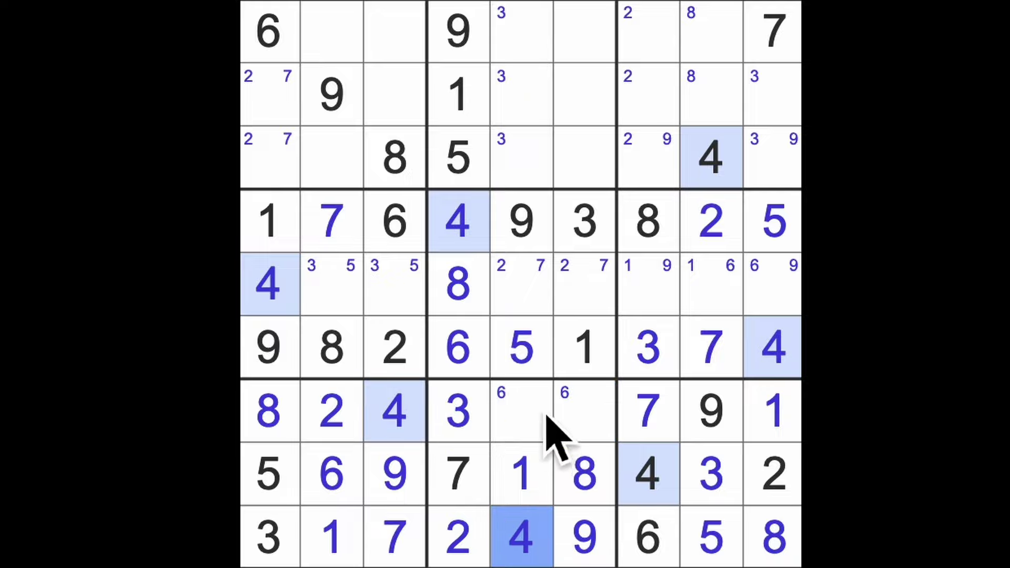
left_click(521, 347)
left_click(584, 411)
key("5")
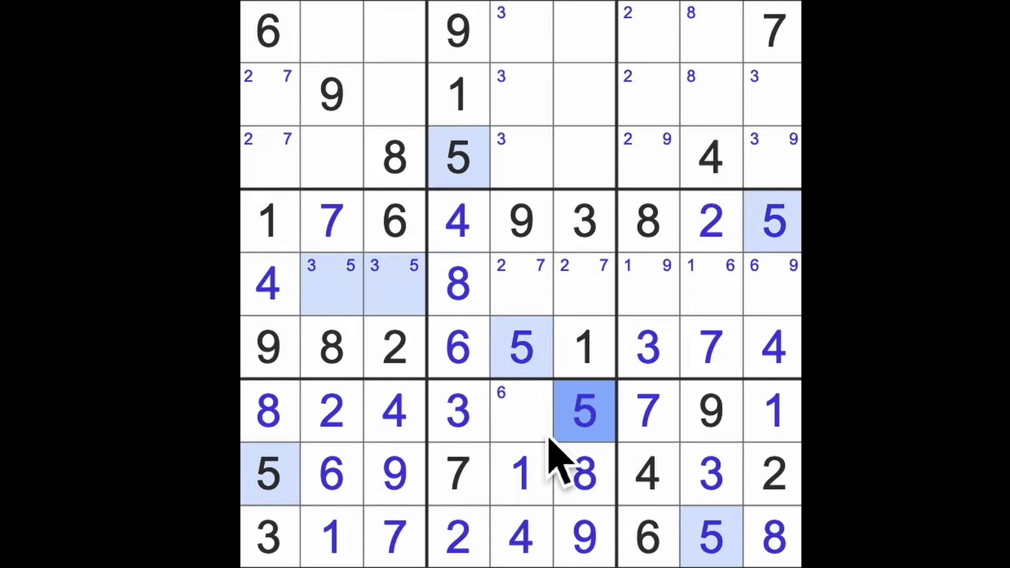
left_click(521, 410)
key("6")
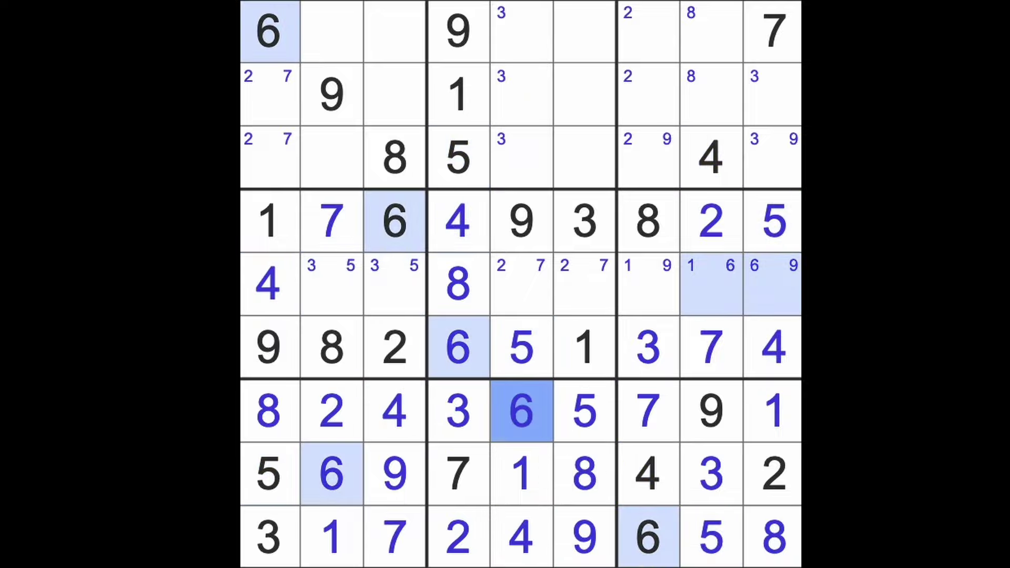
left_click_drag(584, 95, 584, 159)
key("6")
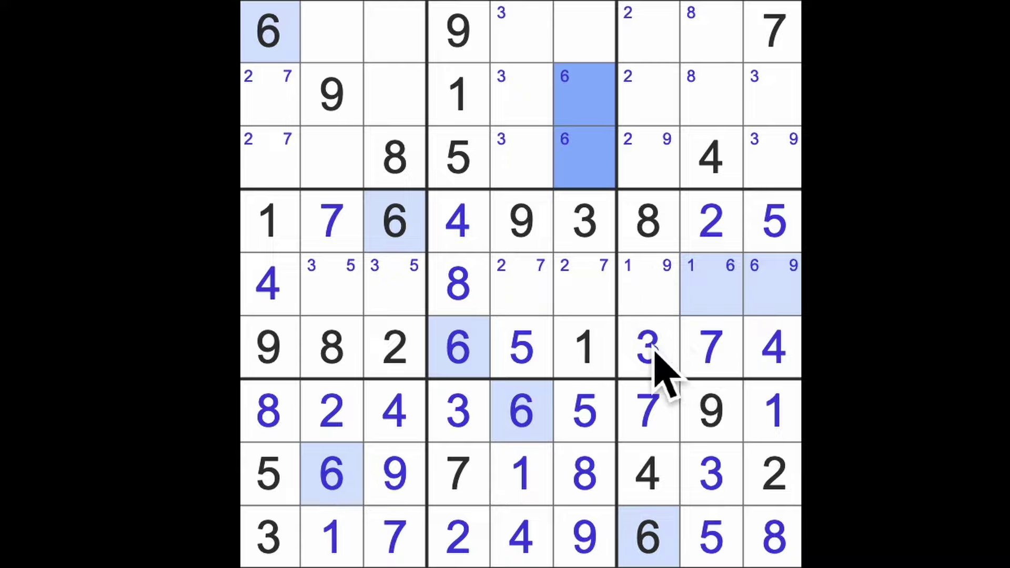
- Highlight the 1s and scan column 2, rows 1–2 and column 9 for placements
left_click(588, 351)
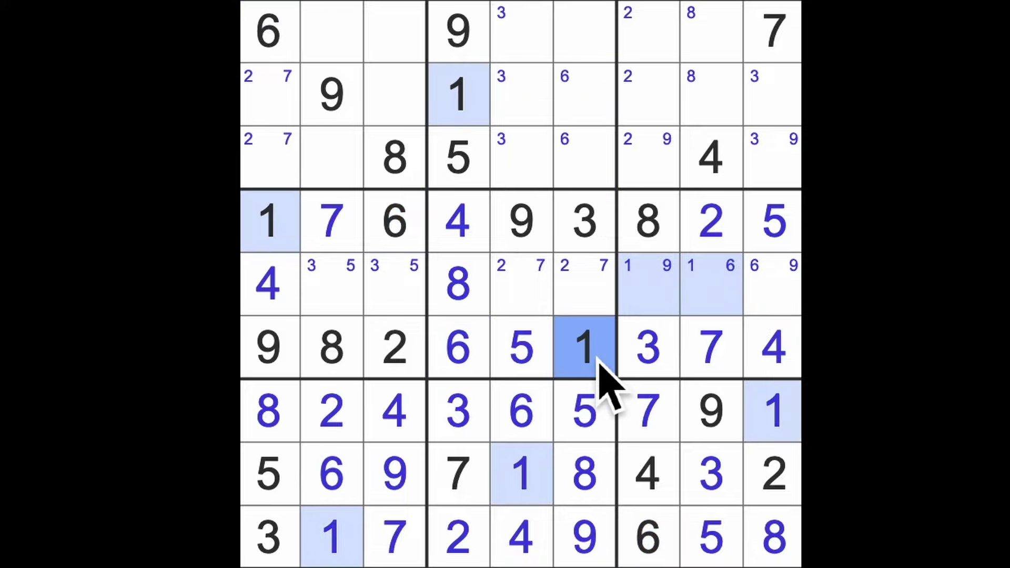
left_click_drag(332, 473, 355, 36)
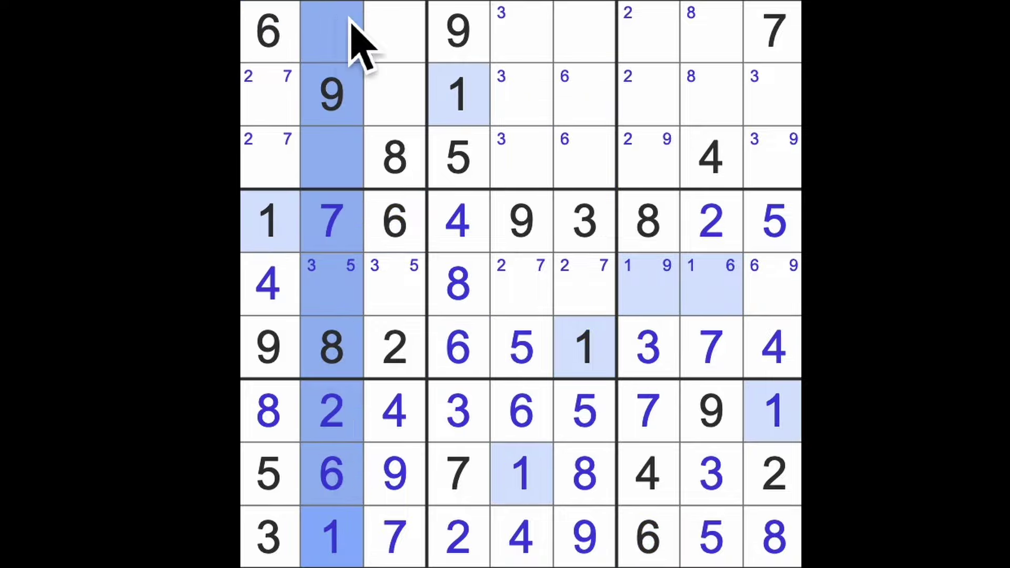
left_click(457, 96, "ctrl")
left_click(395, 32)
type("1")
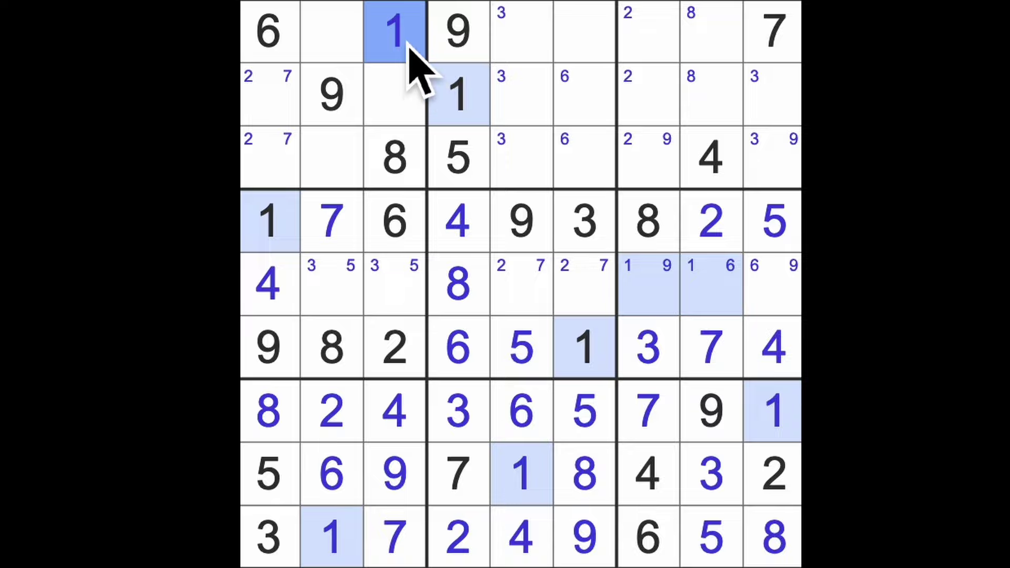
left_click_drag(458, 32, 773, 32)
left_click_drag(458, 95, 774, 94)
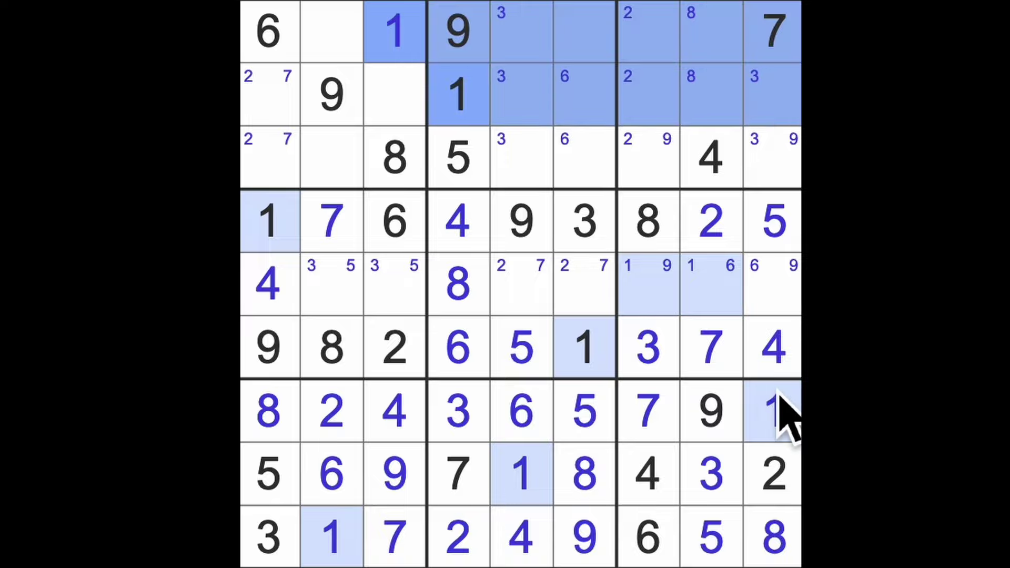
left_click_drag(773, 410, 774, 158)
- Check r3c7 and row 5's right-hand cells against columns 7–9
left_click(649, 162)
type("1")
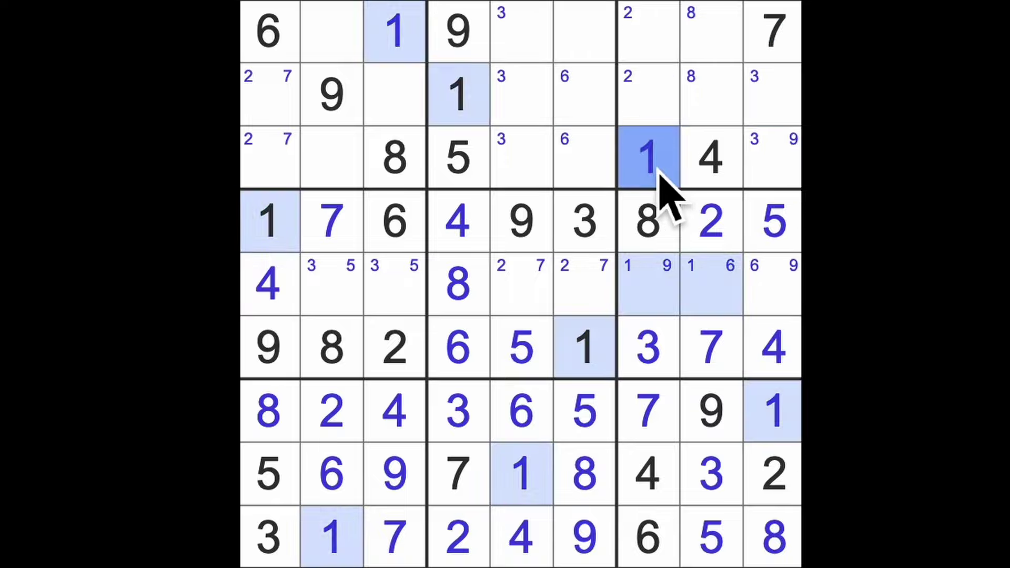
left_click(710, 284)
type("1")
left_click(649, 300)
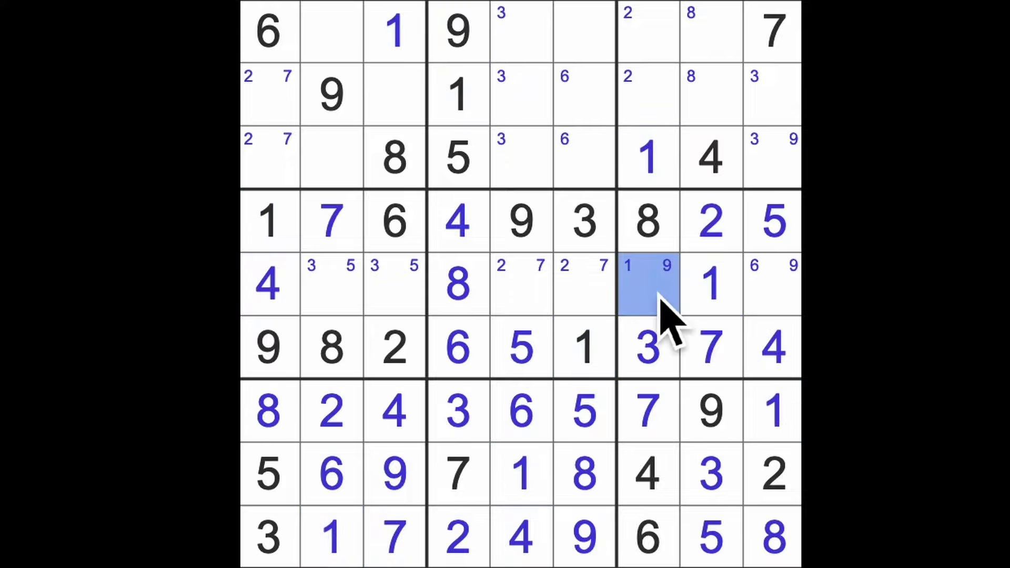
type("9")
left_click(774, 308)
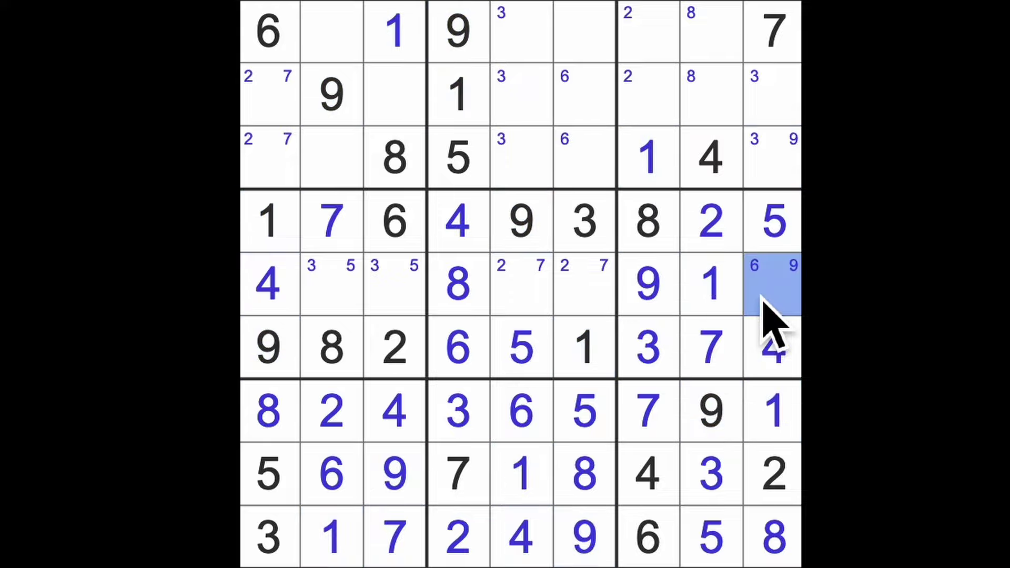
type("6")
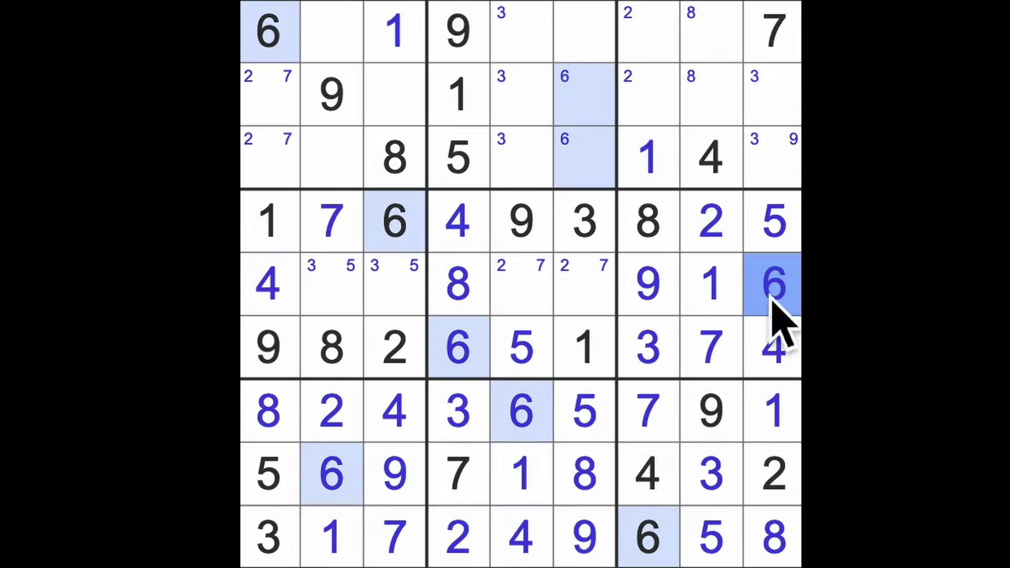
left_click_drag(774, 284, 774, 95)
left_click_drag(647, 544, 663, 75)
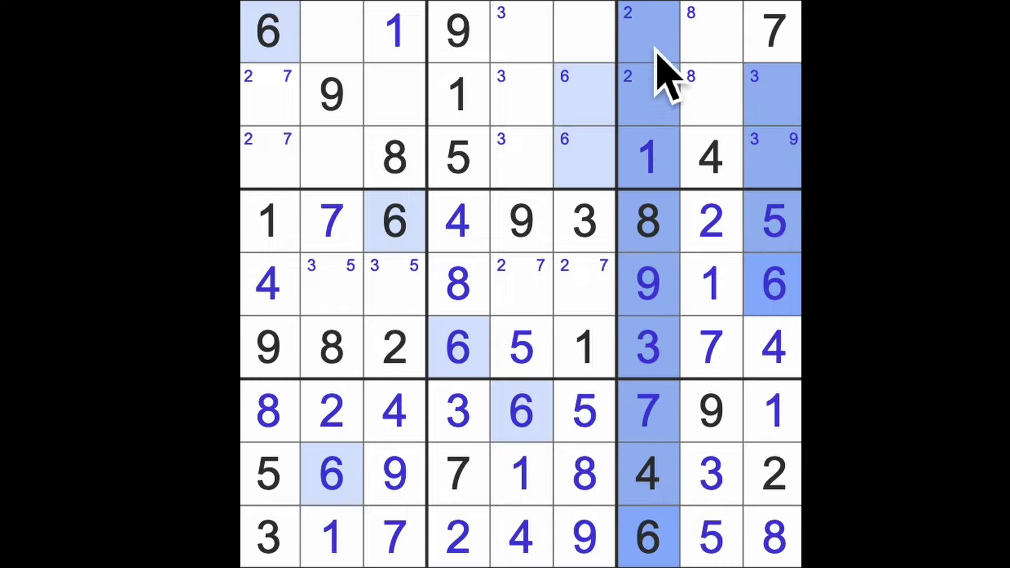
- Place 6 at r2c8 and r3c6, and clear the 6 note from r2c6
left_click(711, 95)
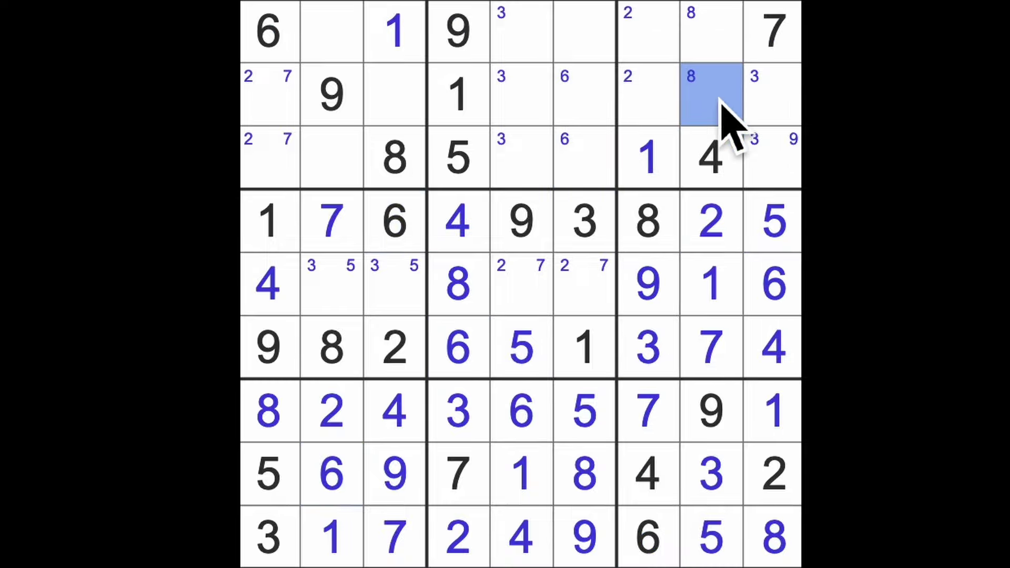
type("6")
left_click(585, 158)
type("6")
left_click(584, 103)
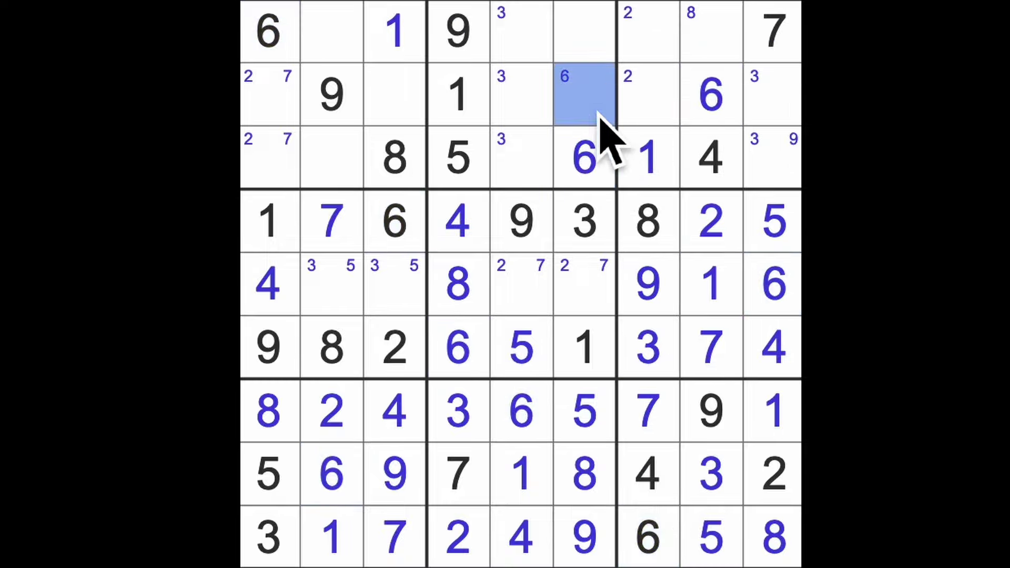
key("Delete")
- Place 8s at r1c8 and r2c5 after checking rows 1, 3 and column 6
left_click(714, 36)
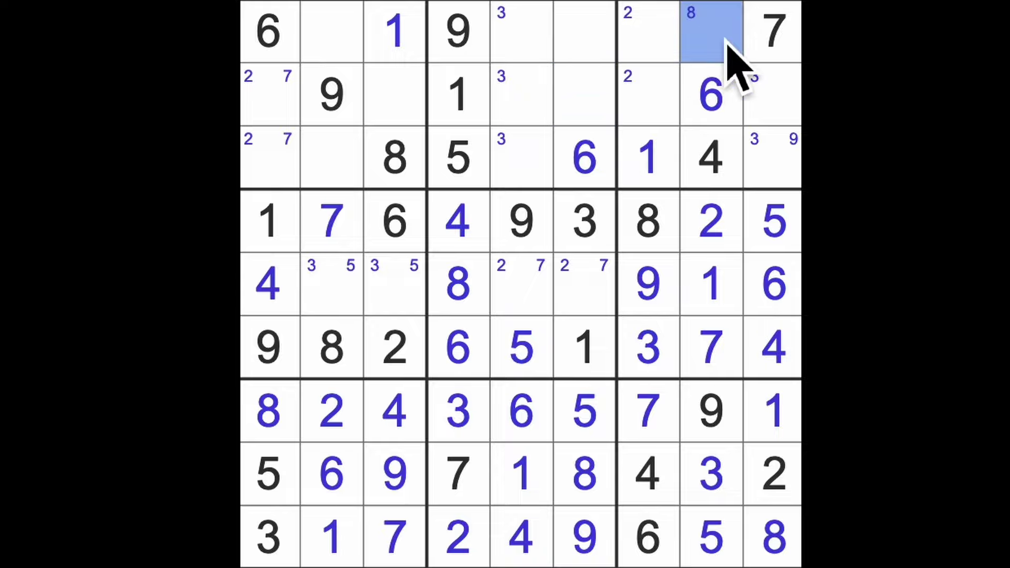
type("8")
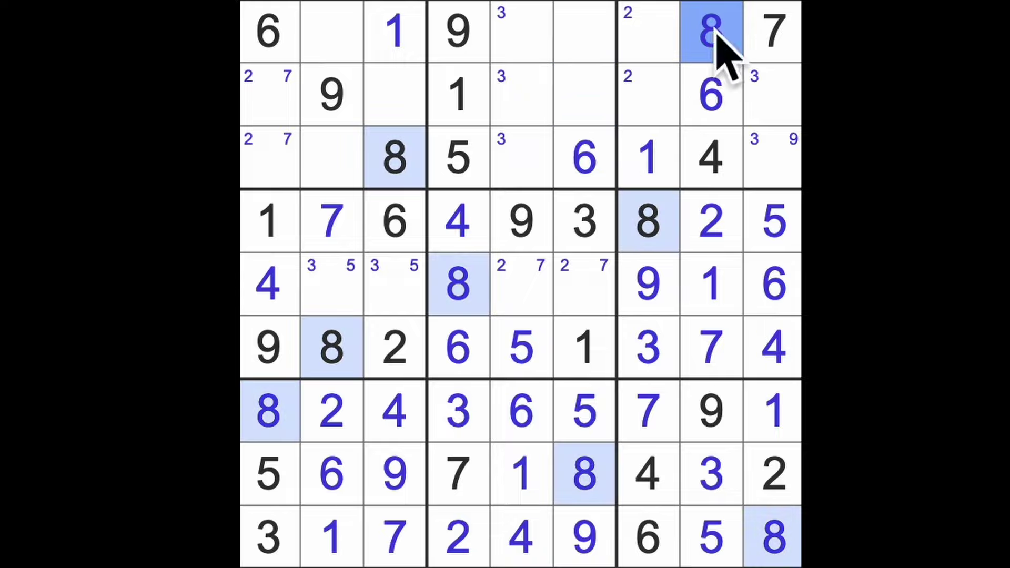
left_click_drag(647, 32, 521, 32)
left_click_drag(395, 158, 522, 174)
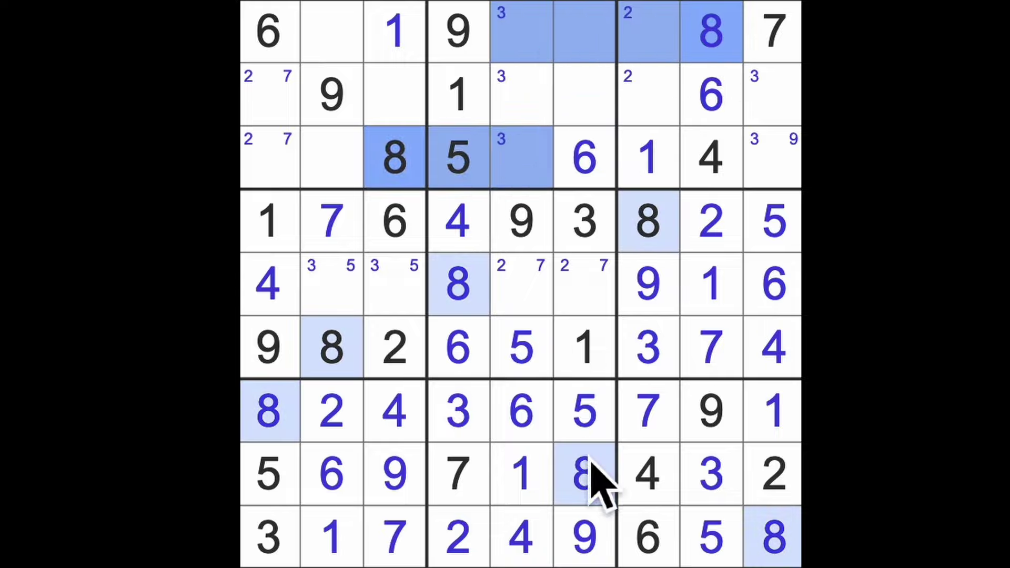
left_click_drag(588, 473, 593, 103)
left_click(521, 95)
type("8")
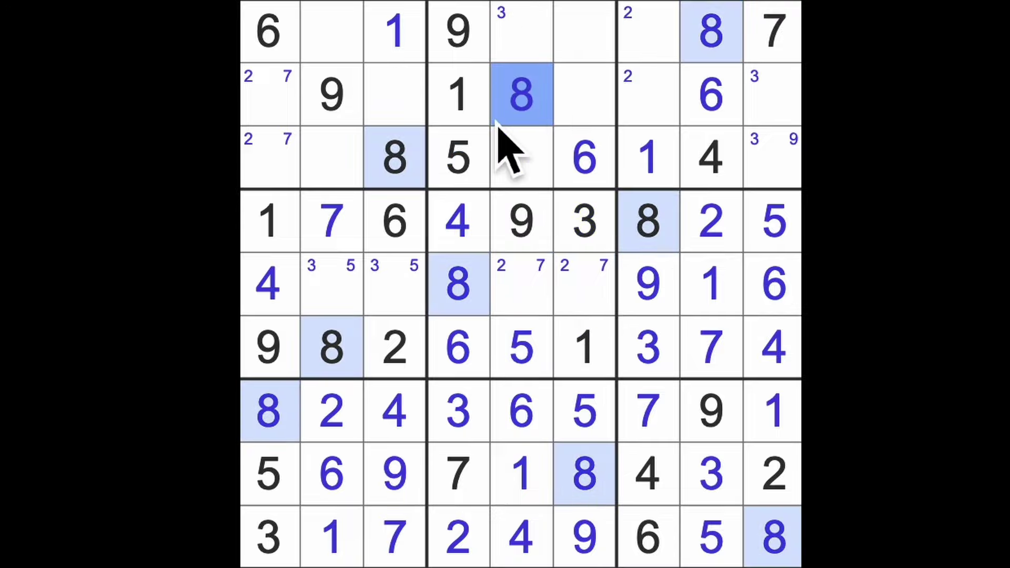
- Fill r3c9 with 9 and r2c9 with 3
left_click_drag(331, 95, 773, 103)
left_click(774, 158)
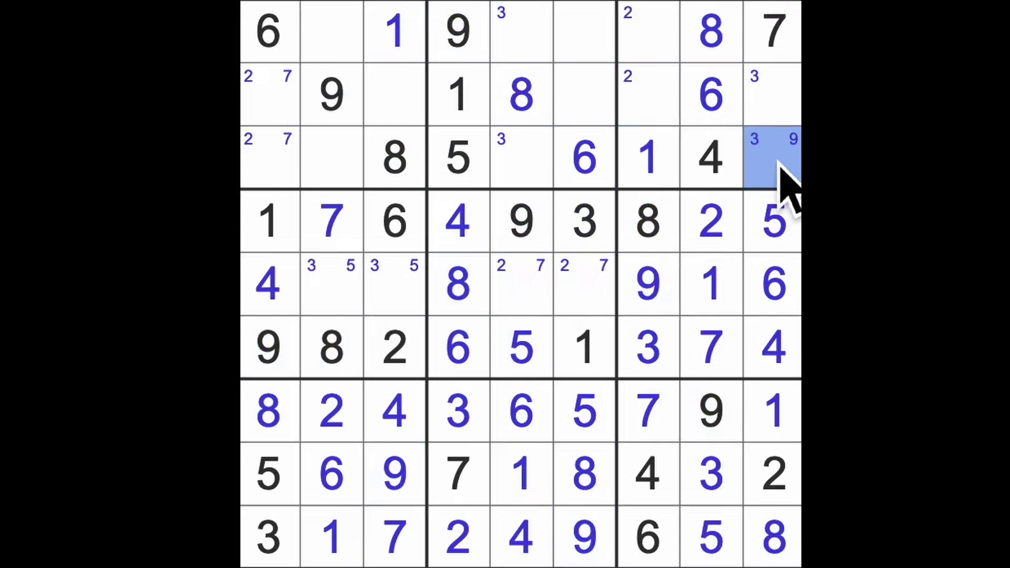
type("9")
left_click(773, 95)
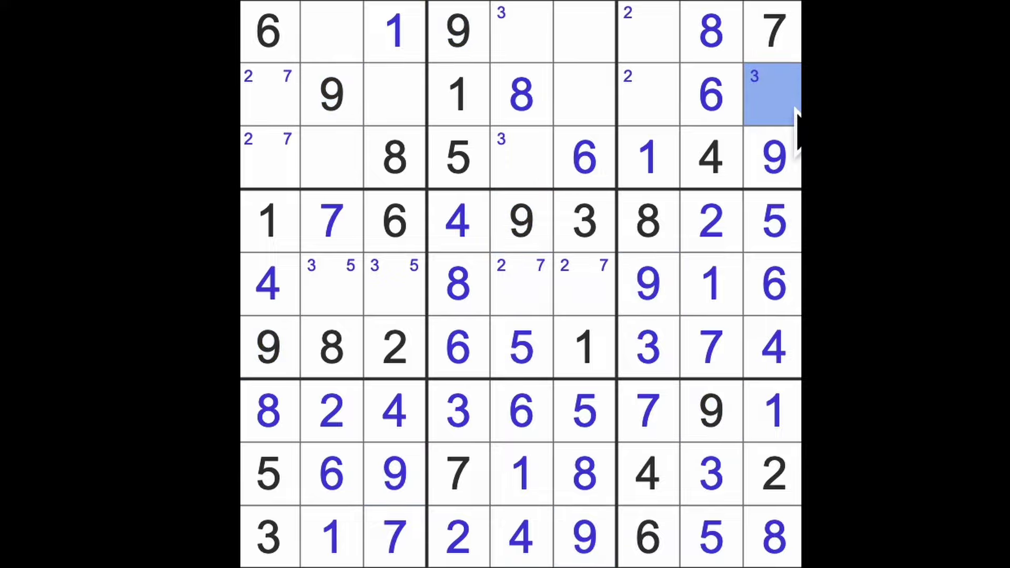
type("3")
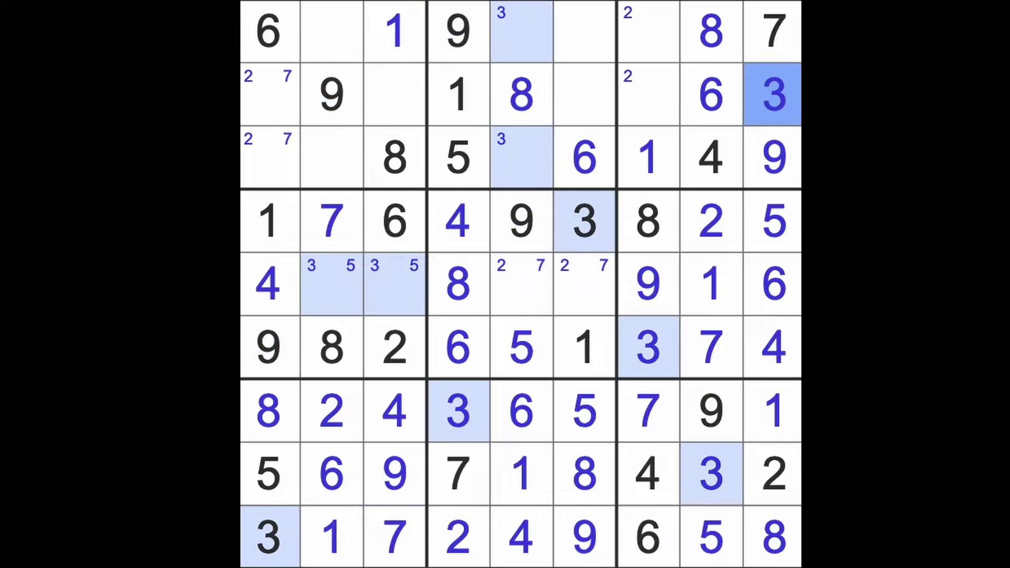
left_click_drag(733, 102, 402, 103)
- Check column 2, then fill r5c2 with 5 and r5c3 with 3
left_click(332, 32)
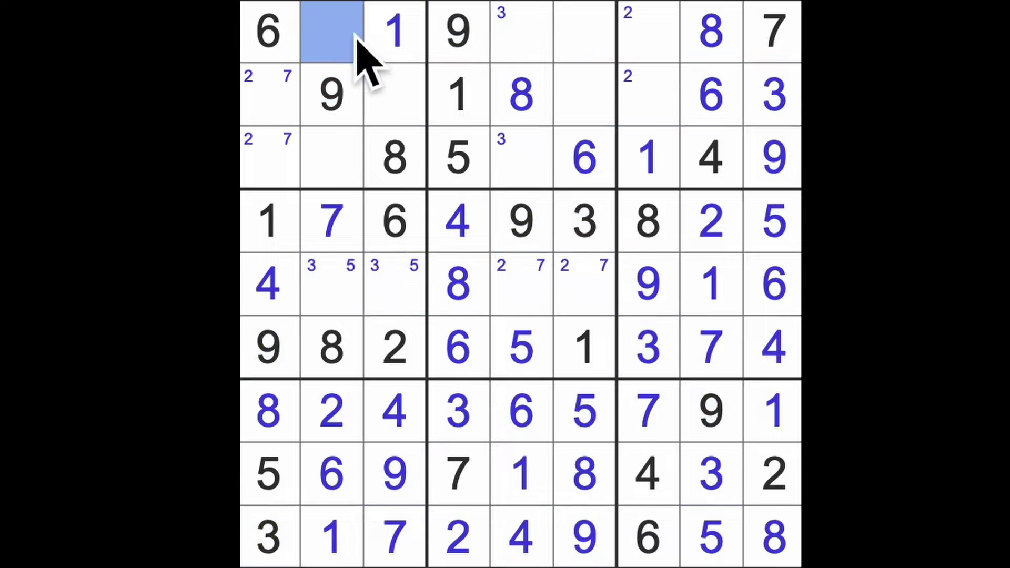
left_click(331, 158, "ctrl")
left_click_drag(340, 162, 340, 292)
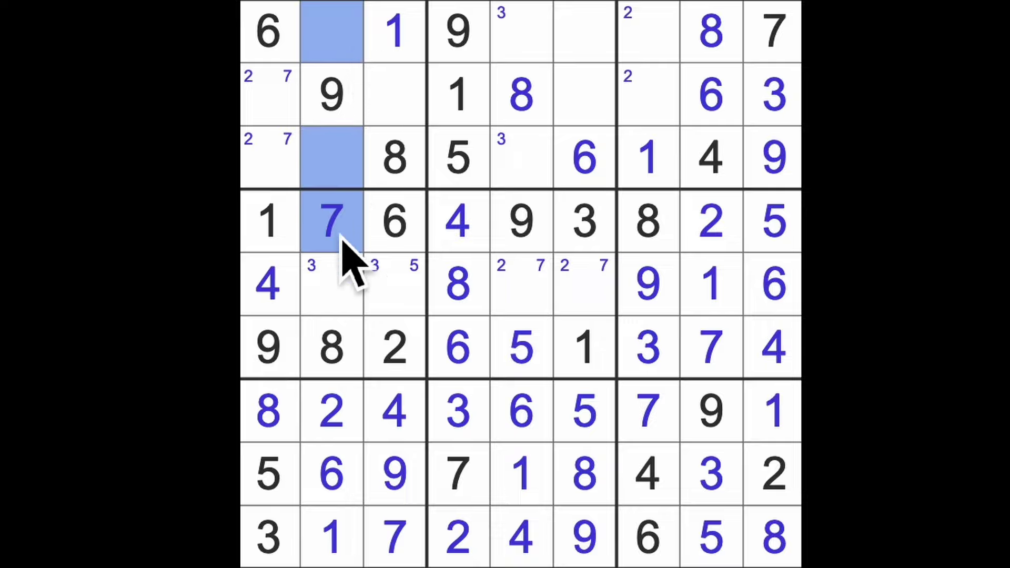
left_click(352, 301)
type("5")
left_click(394, 284)
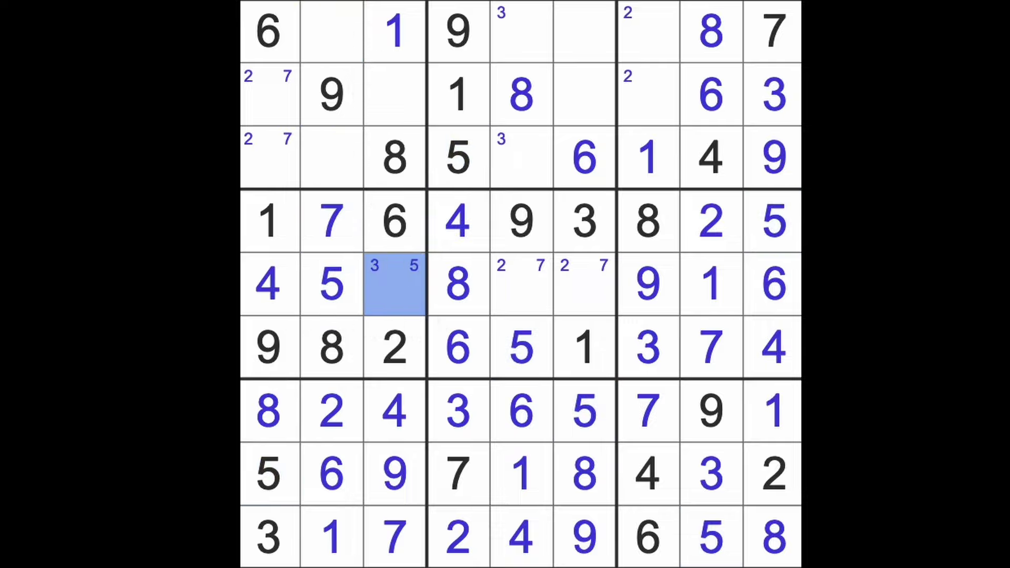
type("3")
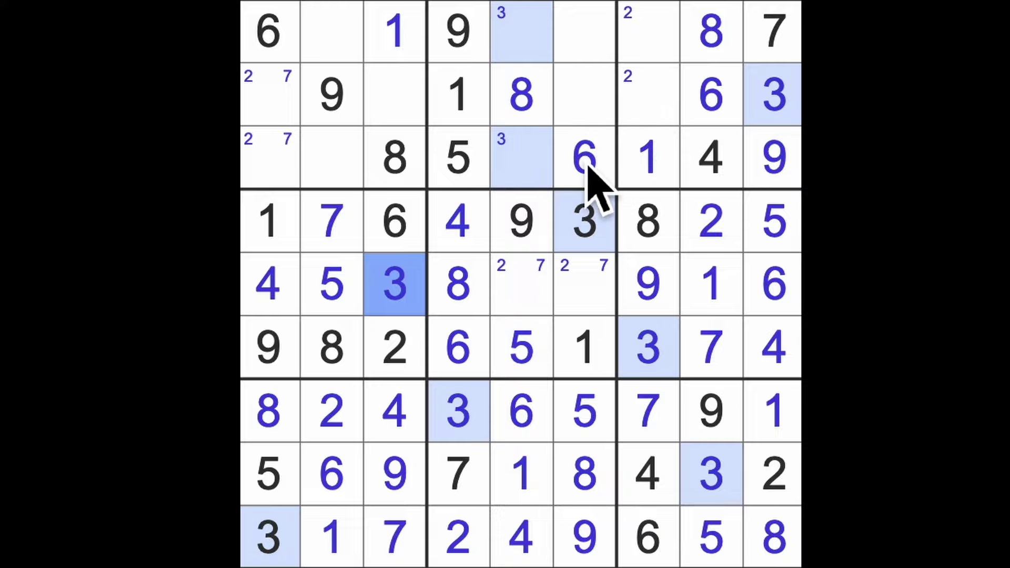
- Enter 5 at r2c3 and r1c7, and 2 at r2c7
left_click(354, 158)
left_click(340, 35)
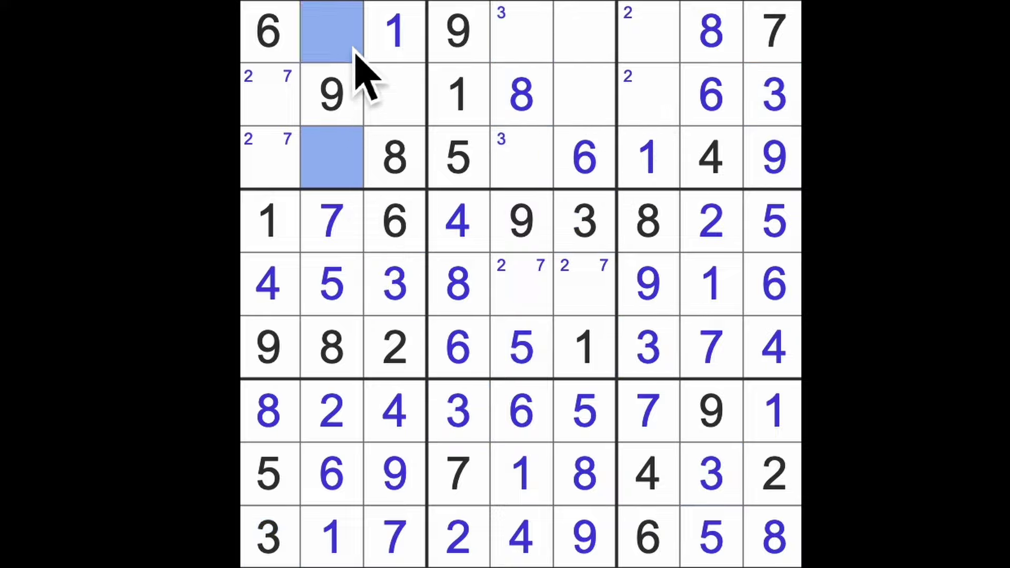
left_click(395, 98)
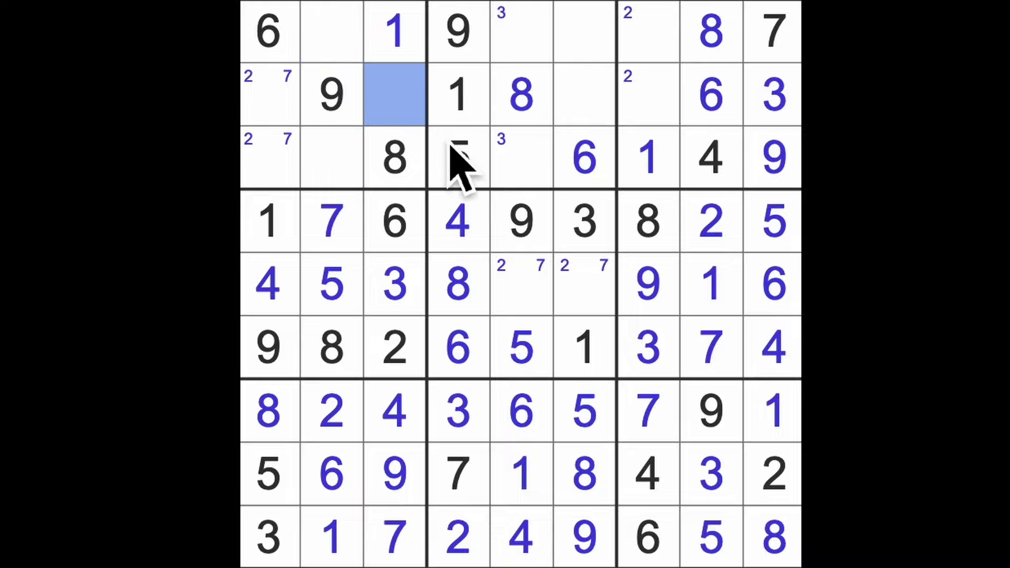
key("5")
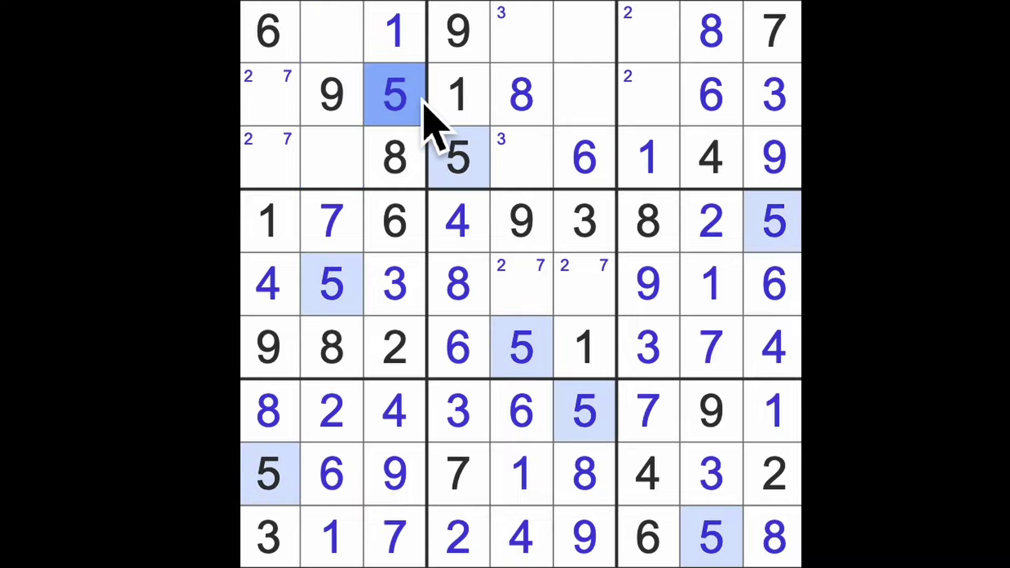
left_click_drag(454, 95, 648, 91)
left_click(656, 48)
key("5")
left_click(654, 94)
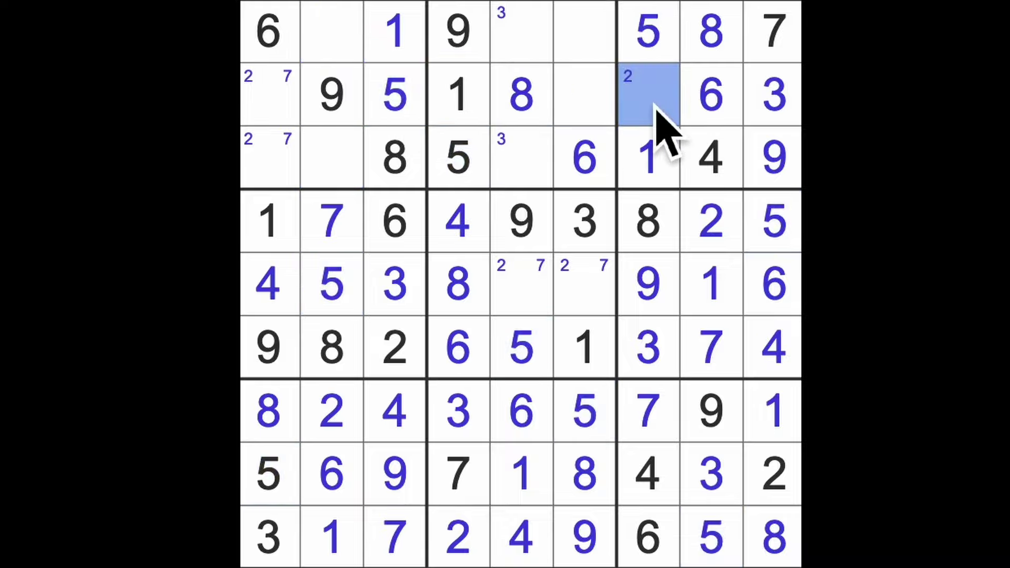
key("2")
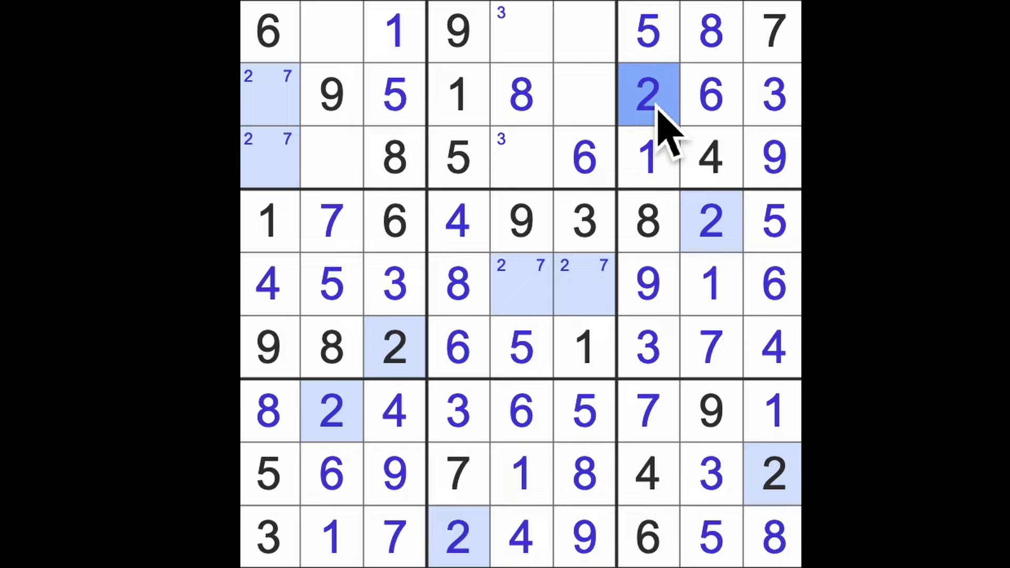
- Fill r3c1 with 2, r2c1 and r3c5 with 7, and r1c5 with 3
left_click(269, 158)
type("2")
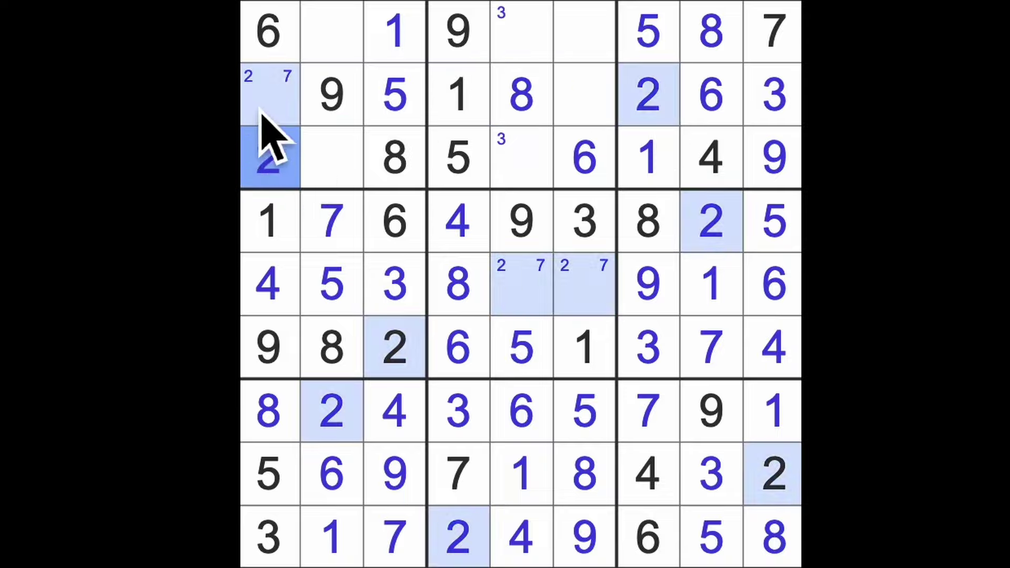
left_click(266, 103)
type("7")
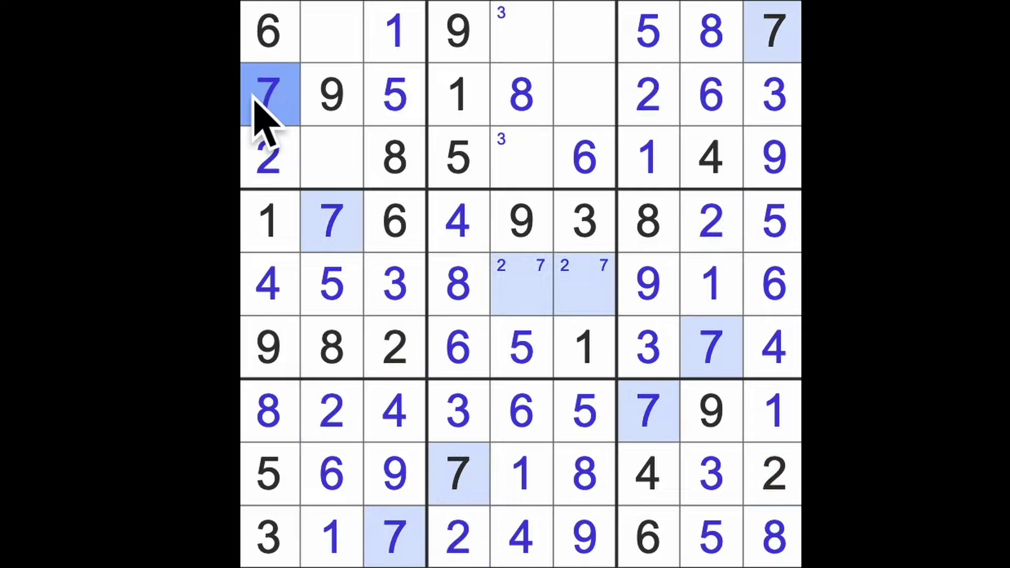
left_click_drag(268, 95, 585, 95)
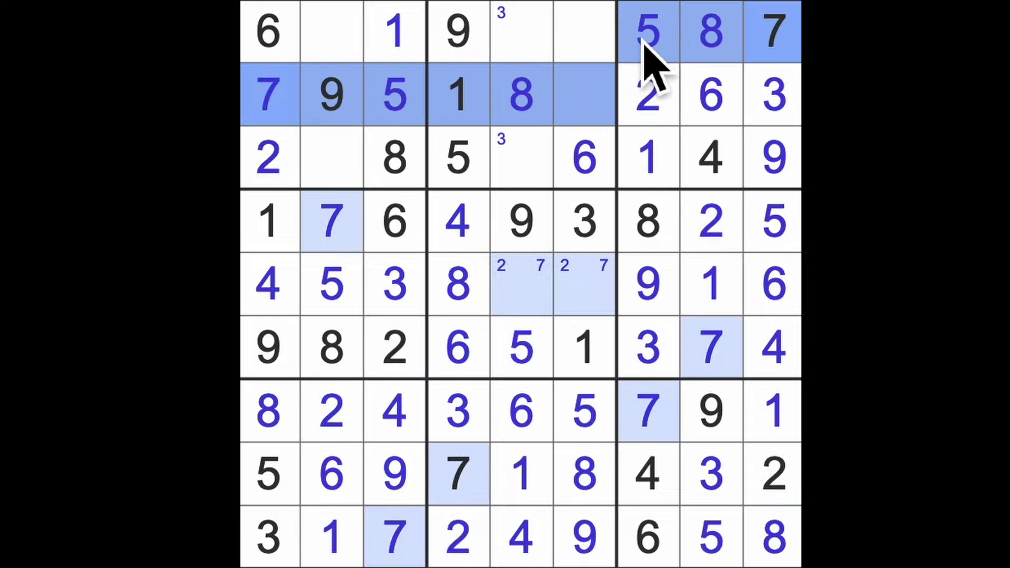
left_click(521, 158)
type("7")
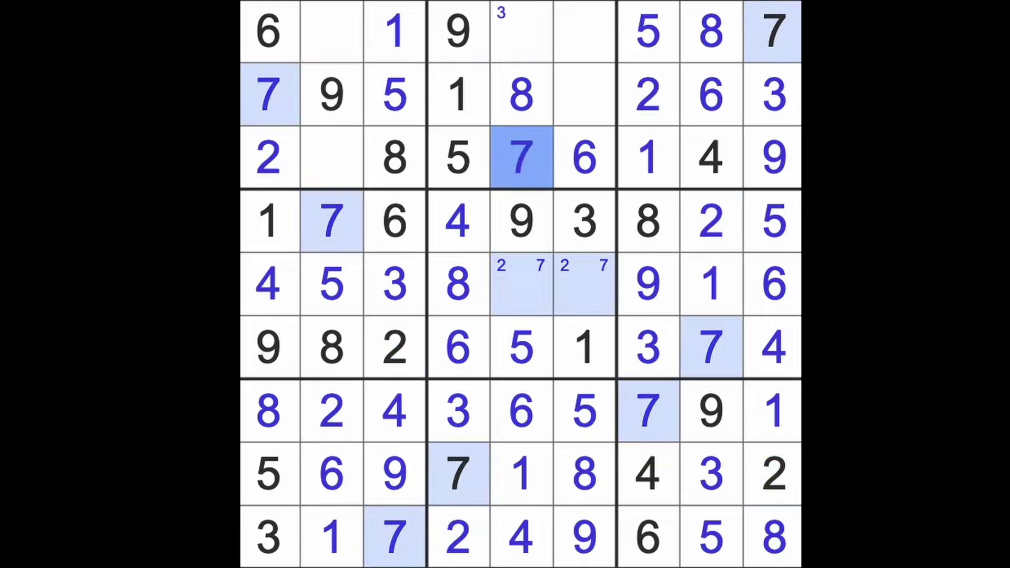
left_click(526, 36)
type("3")
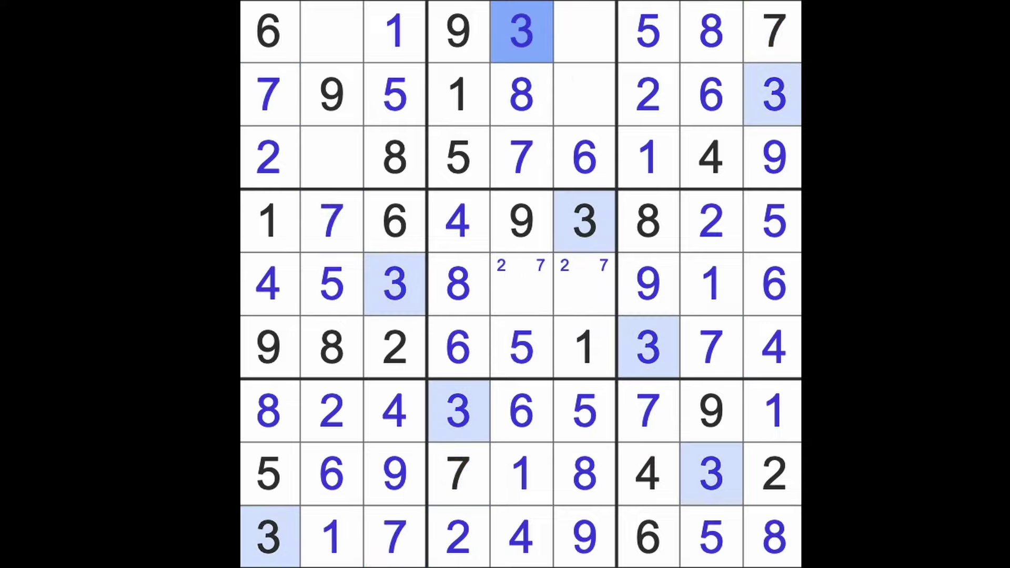
left_click(394, 32)
left_click(331, 158)
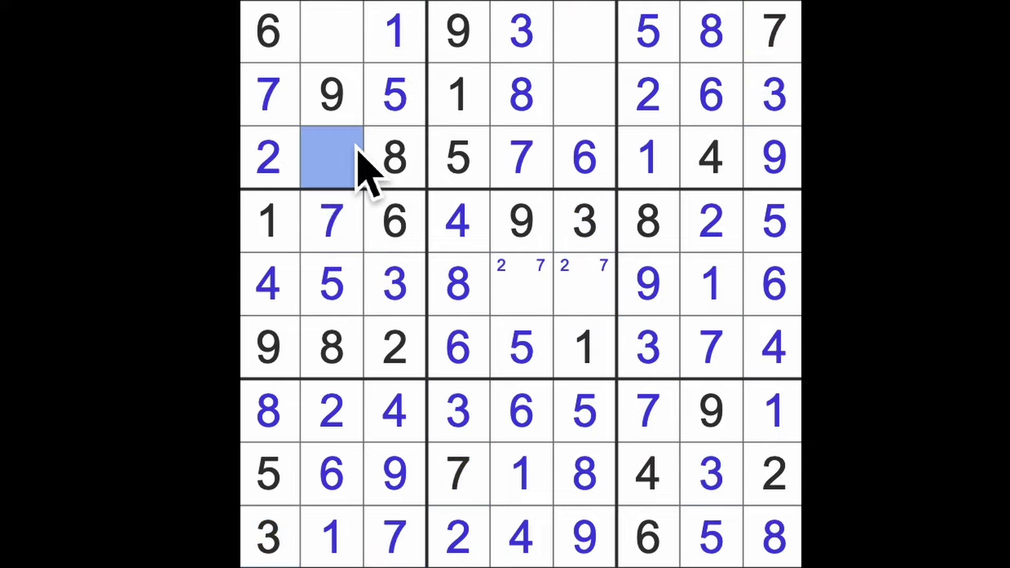
type("3")
- Enter 3 at r3c2, 4 at r1c2 and r2c6, 2 at r1c6 and r5c5, 7 at r5c6
left_click(332, 32)
type("4")
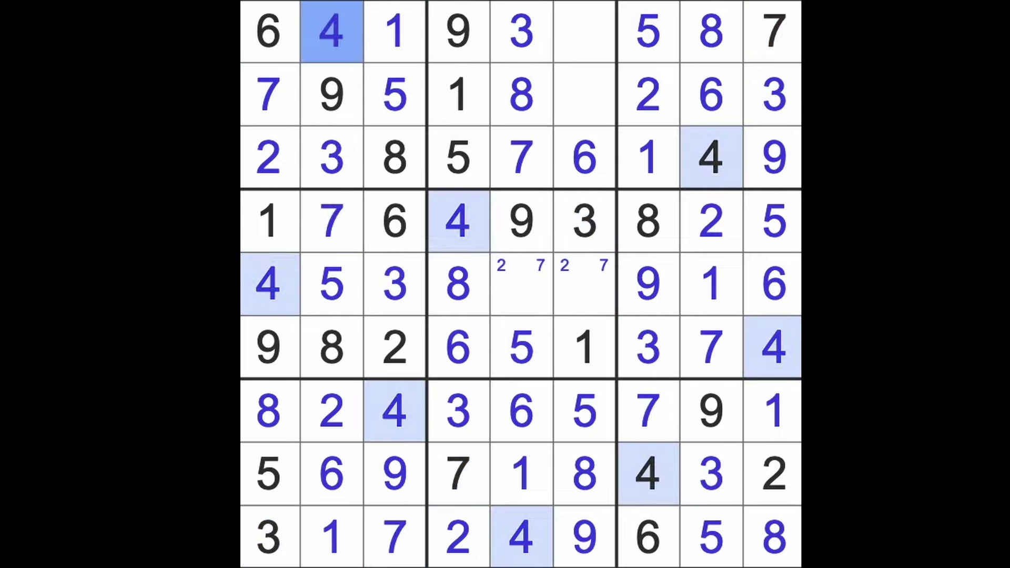
left_click(395, 31)
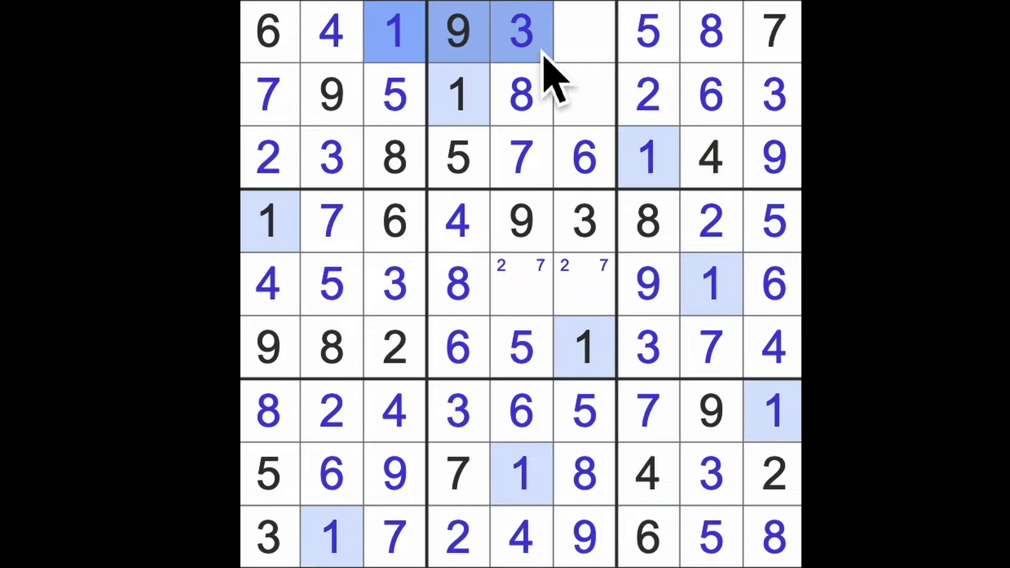
left_click(585, 96)
type("4")
left_click(584, 32)
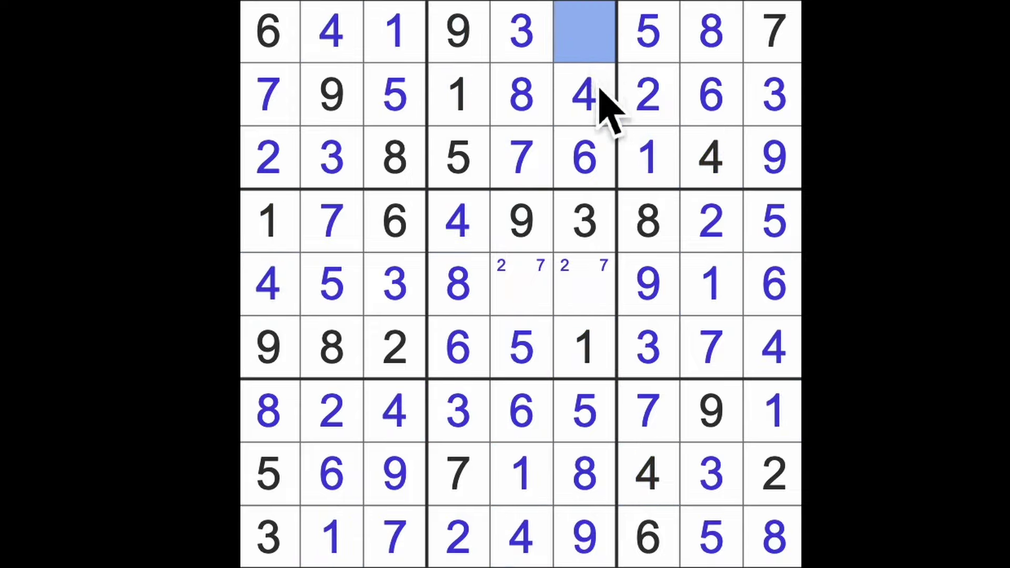
type("2")
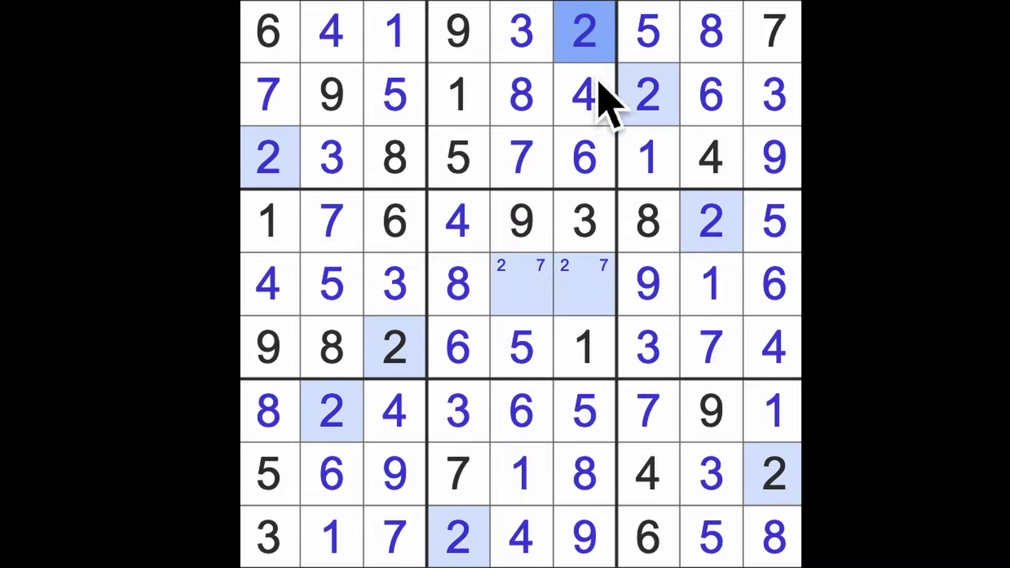
left_click_drag(584, 95, 584, 300)
left_click(521, 284)
type("2")
left_click(587, 293)
type("7")
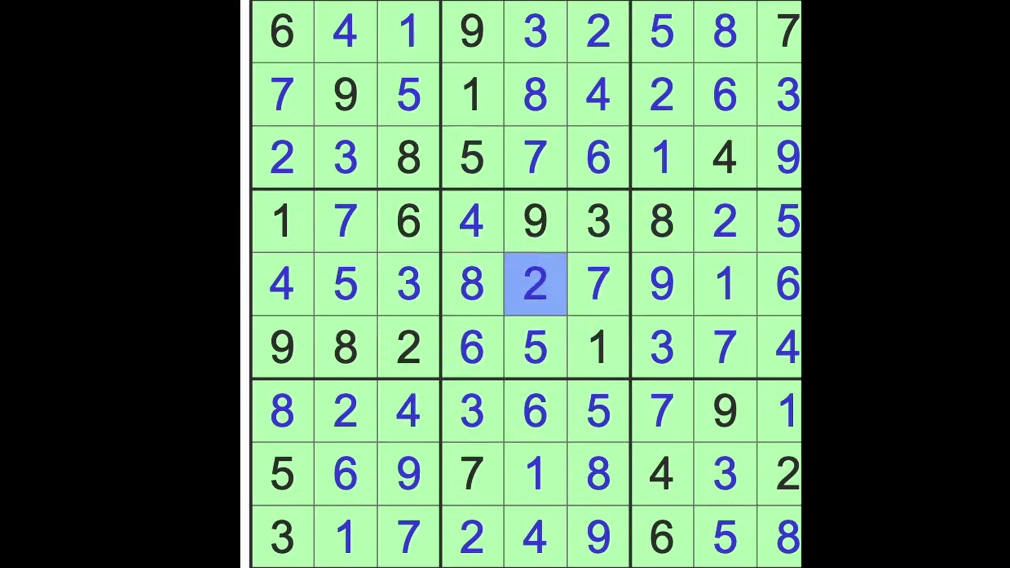